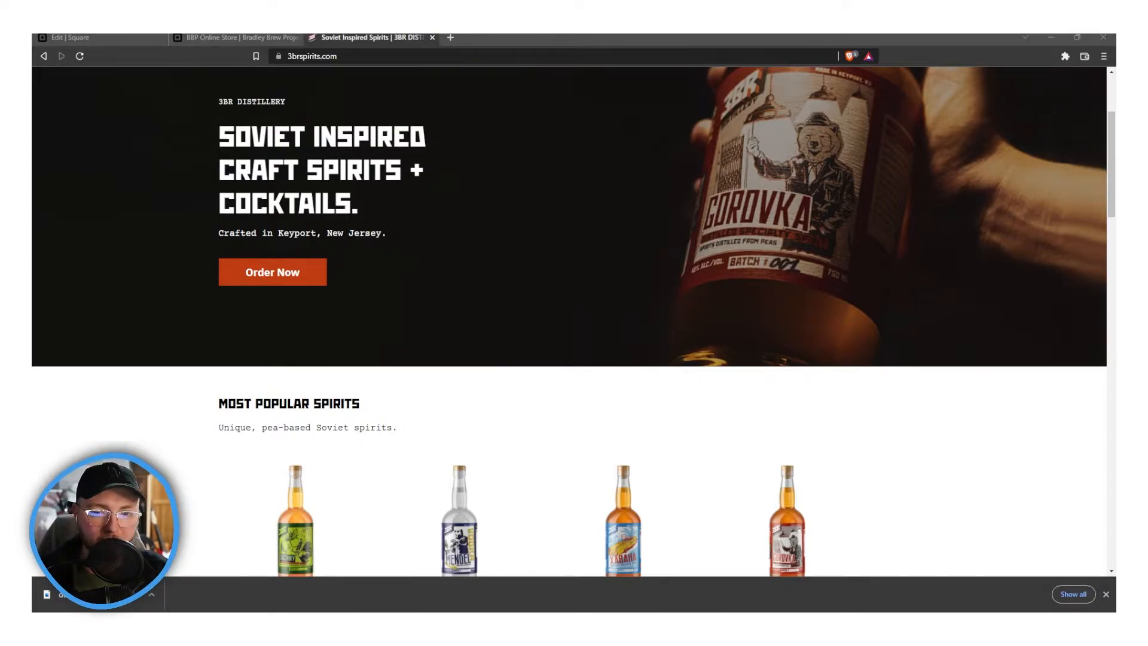
Examine the home page banners and product sections of the 3BR Distillery and Bradley Brew Project sites as design references
scroll(572, 322, down, 6)
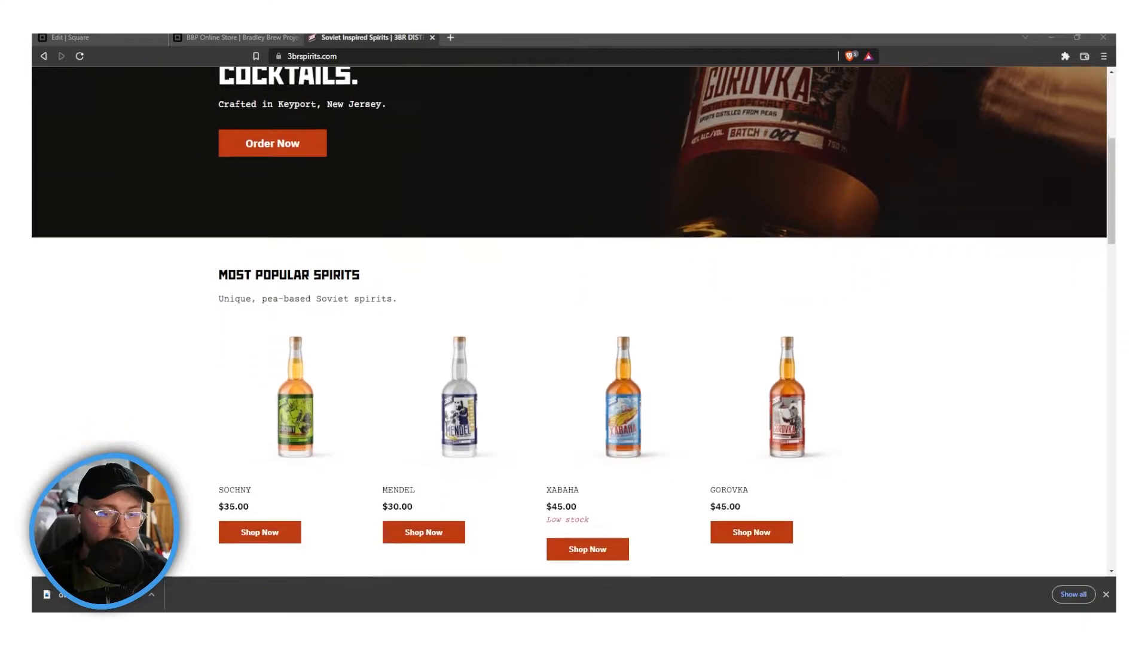
scroll(573, 322, up, 6)
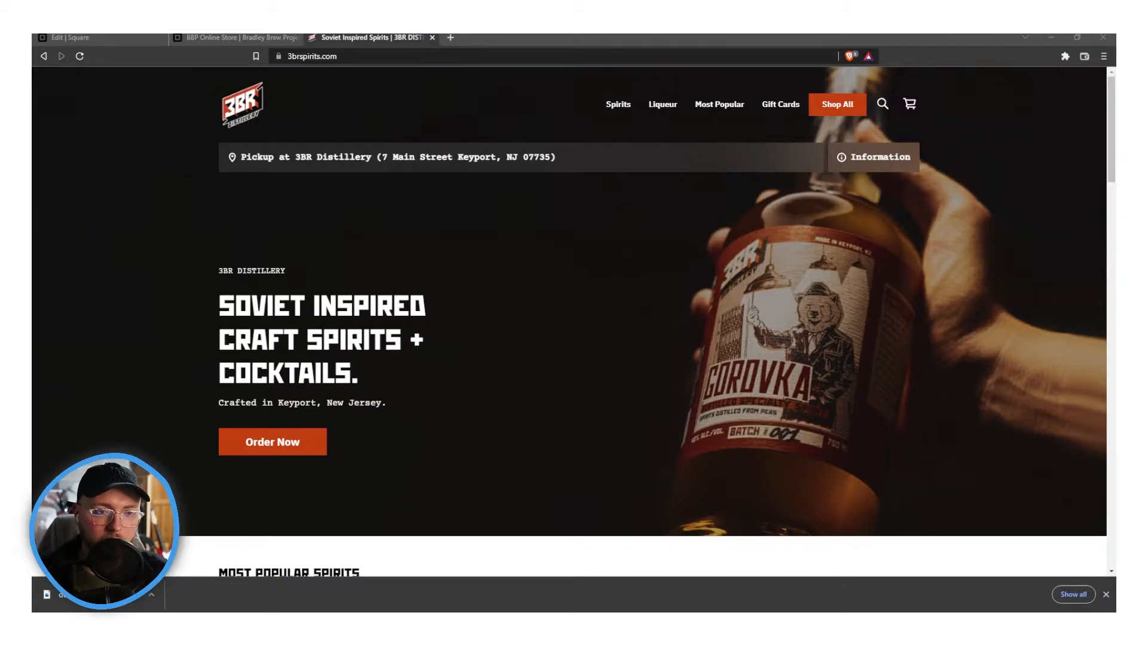
scroll(568, 323, down, 7)
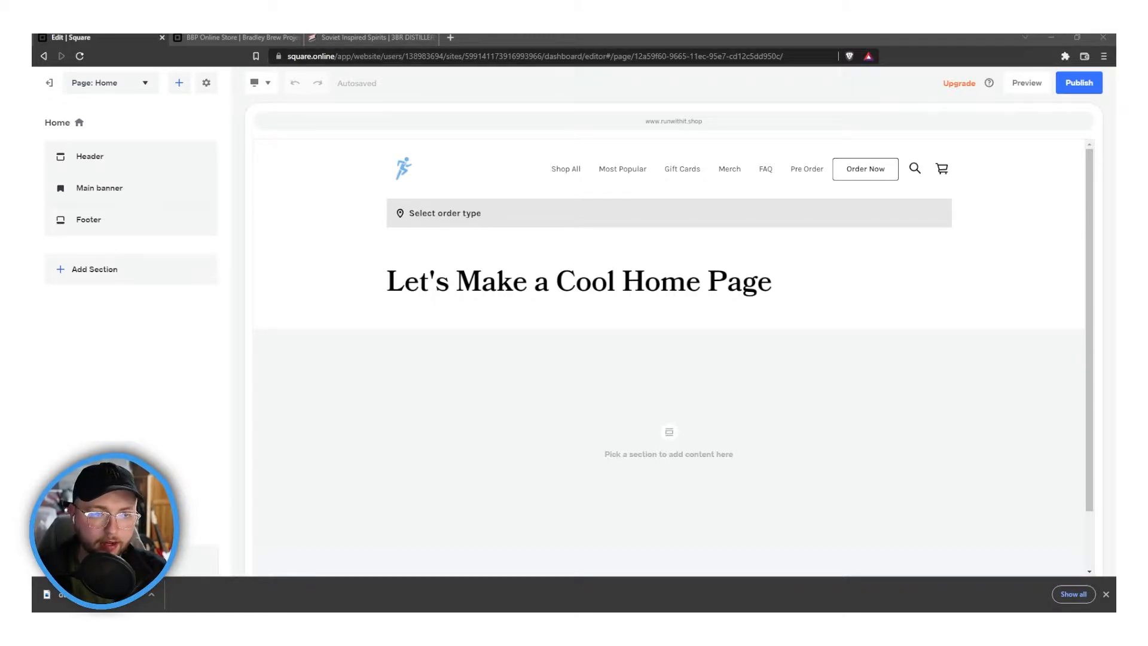
click(371, 37)
scroll(429, 278, down, 3)
scroll(427, 275, up, 3)
click(239, 37)
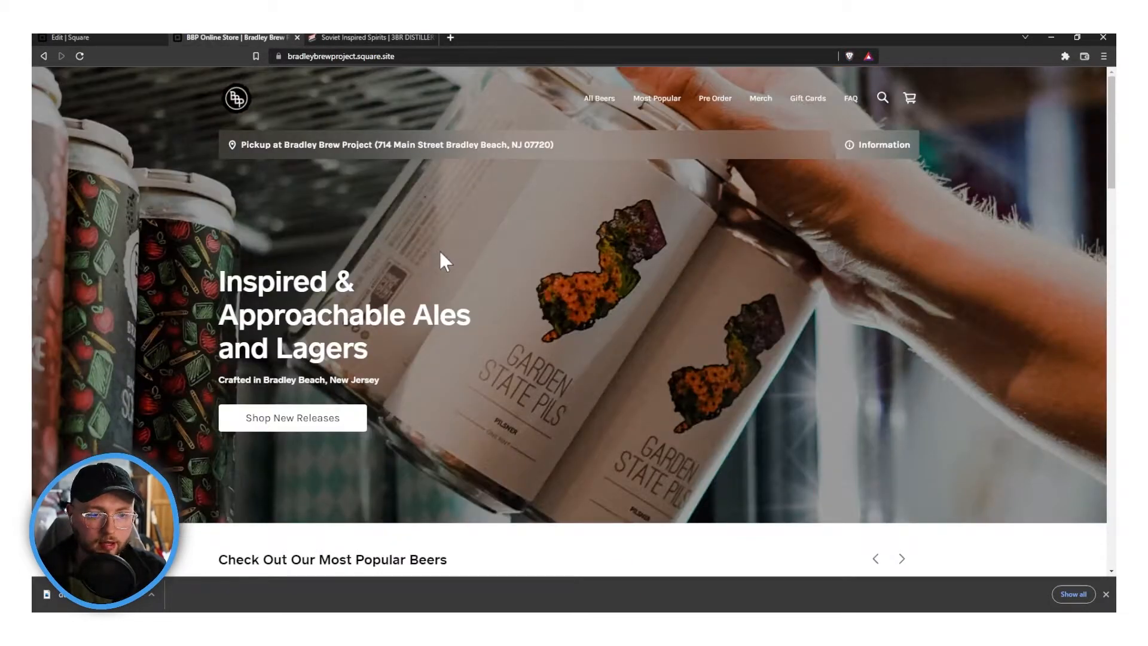
scroll(440, 252, down, 8)
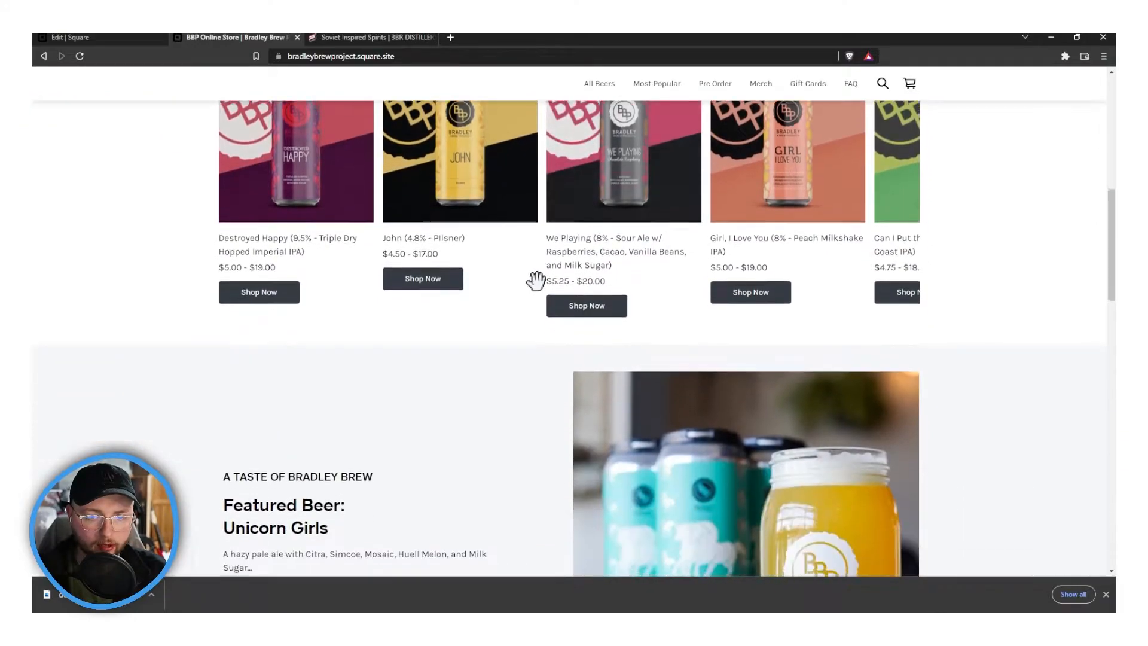
scroll(478, 305, down, 2)
scroll(390, 371, up, 10)
In the Square site editor, give the main banner the full-background layout with vertically centred, left-side text and set its section height to L
click(141, 37)
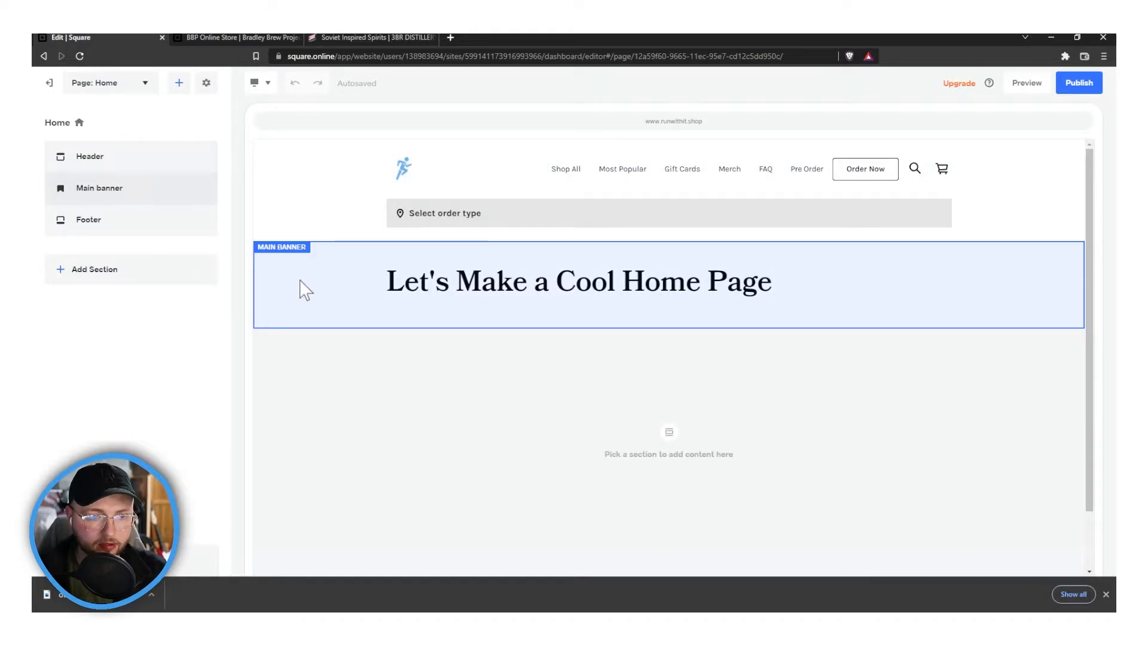
click(317, 263)
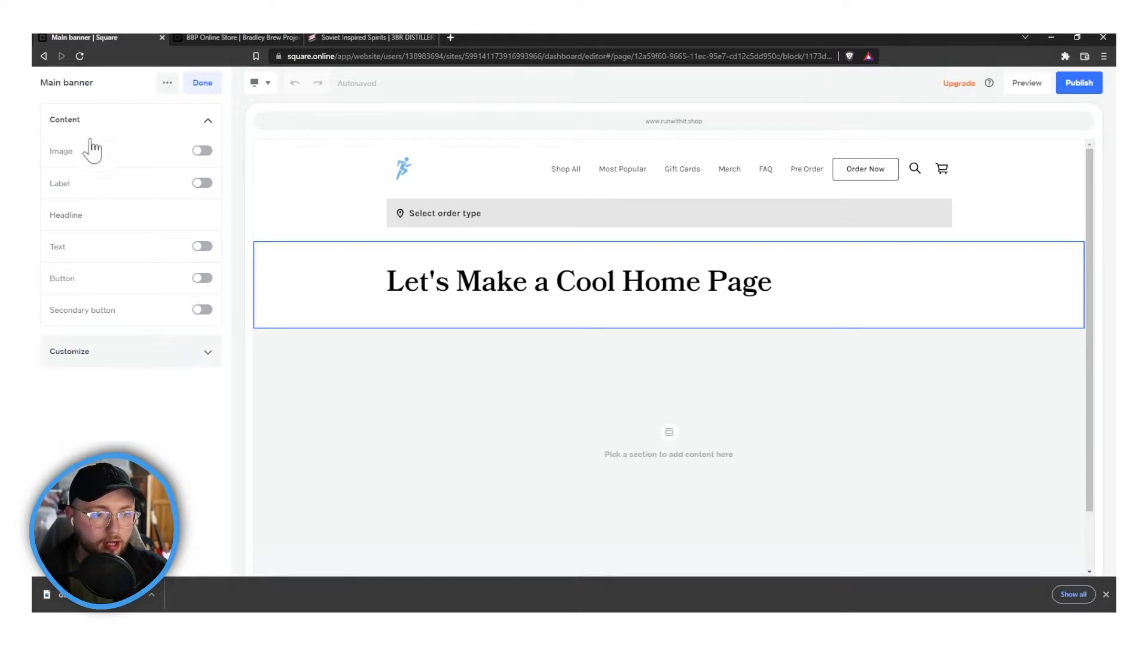
click(111, 357)
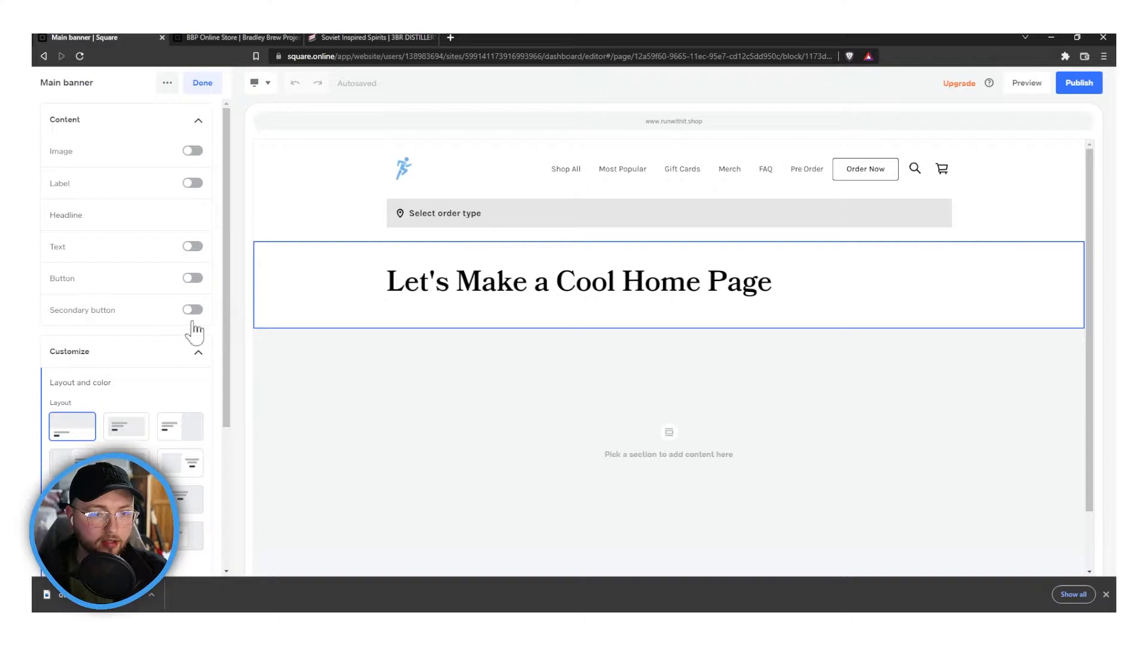
scroll(136, 360, down, 1)
scroll(136, 360, down, 2)
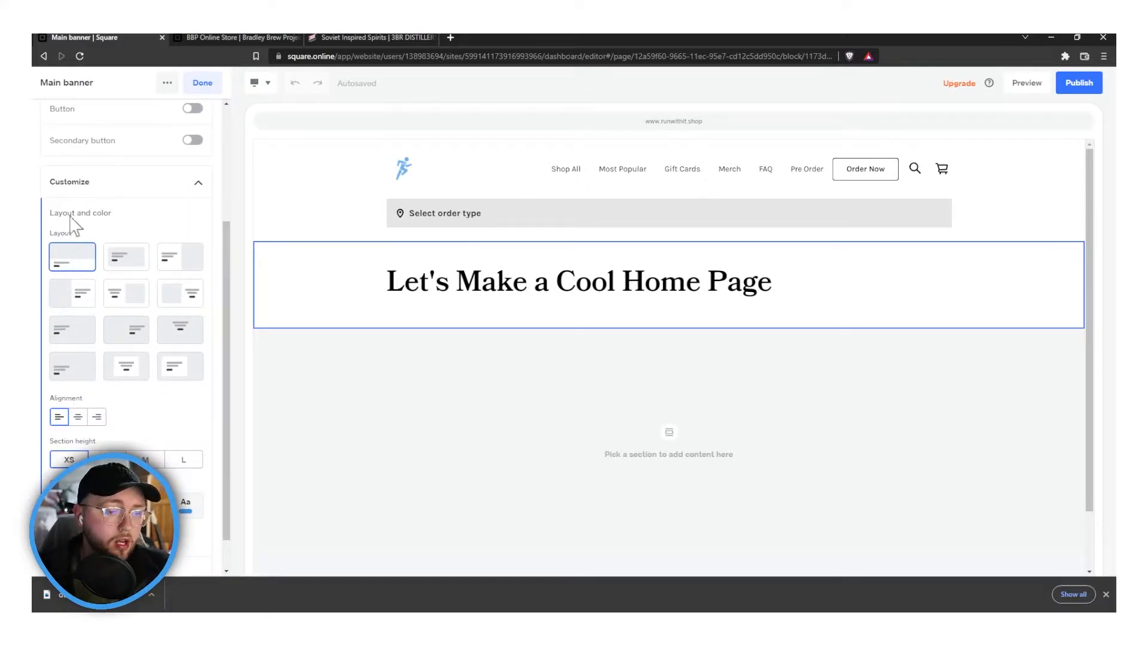
click(120, 190)
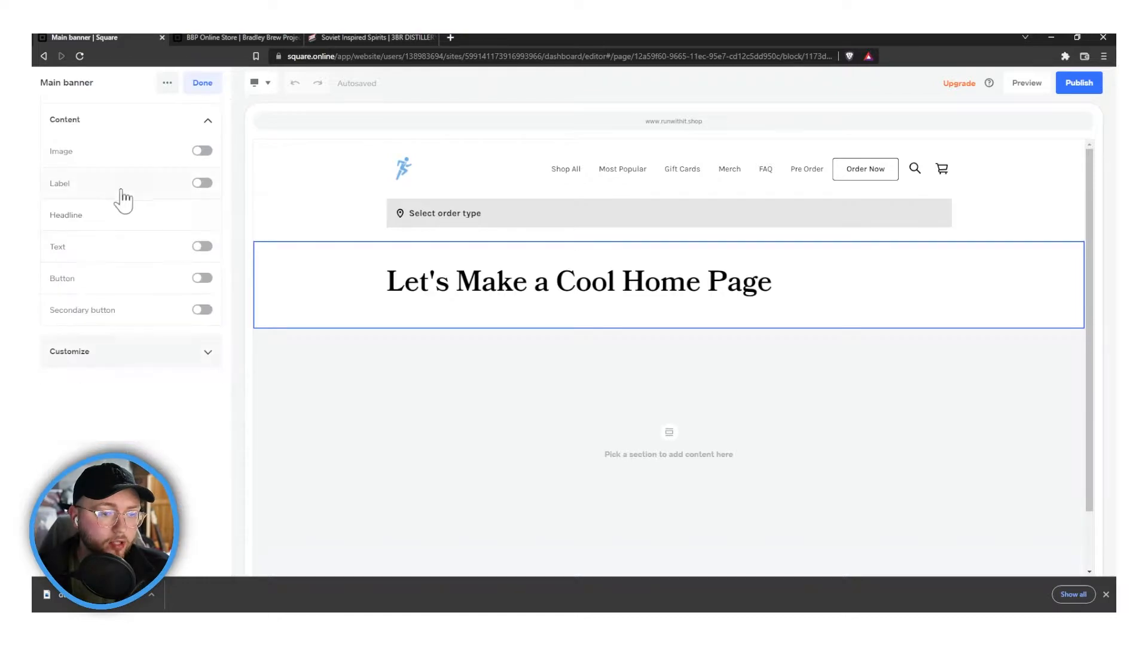
click(134, 357)
scroll(140, 395, down, 2)
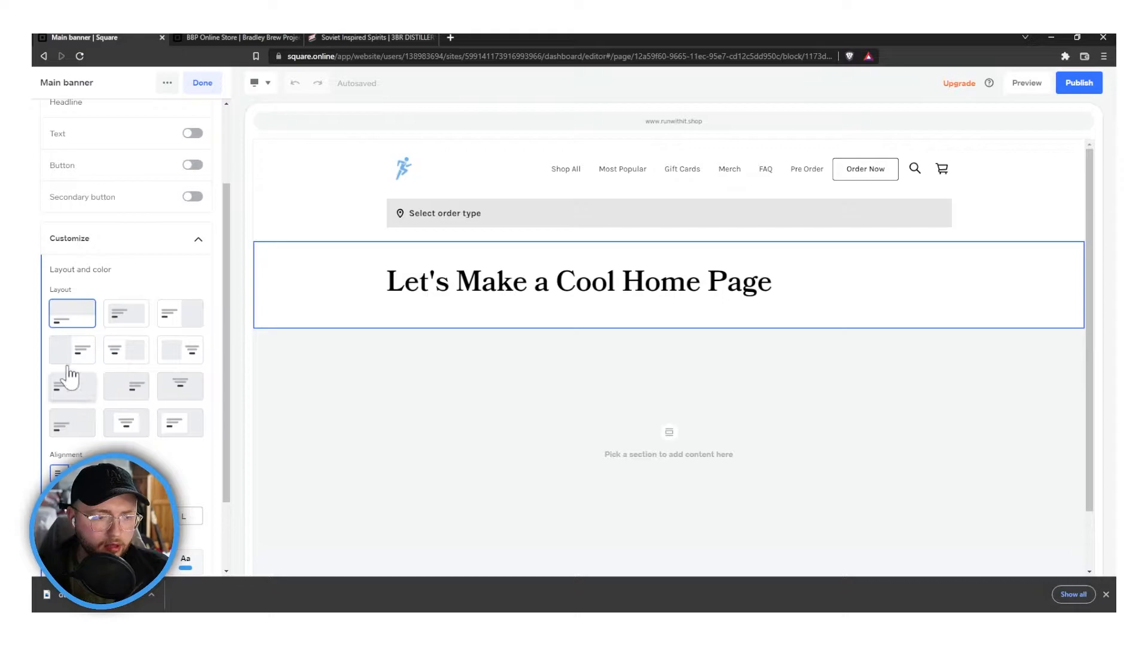
click(74, 390)
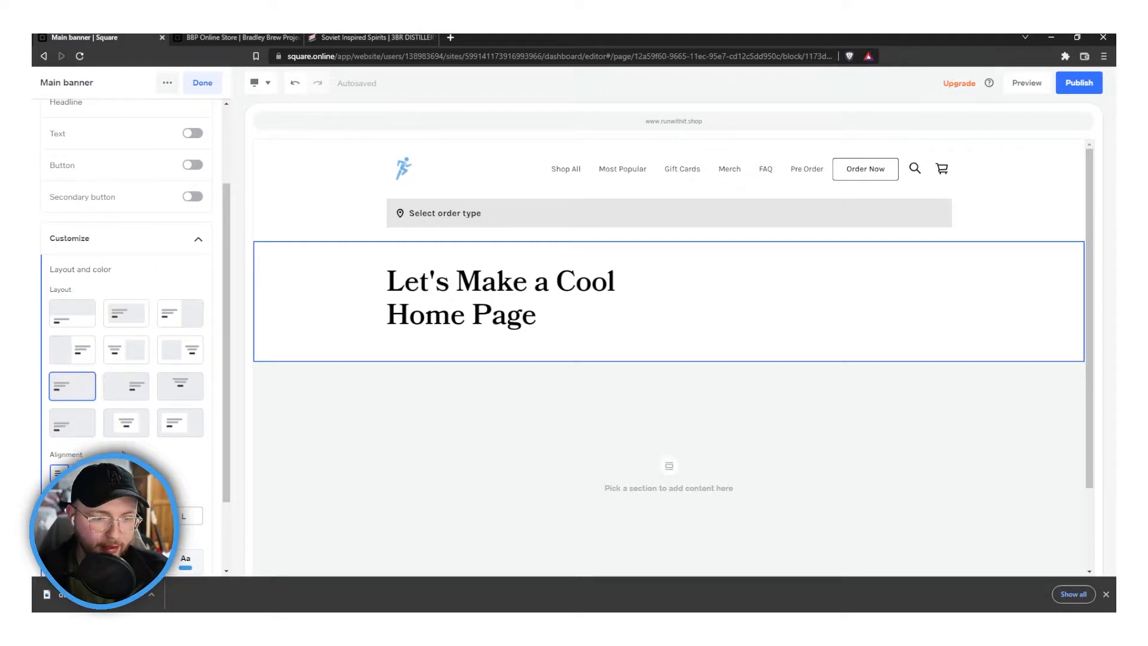
scroll(106, 446, down, 2)
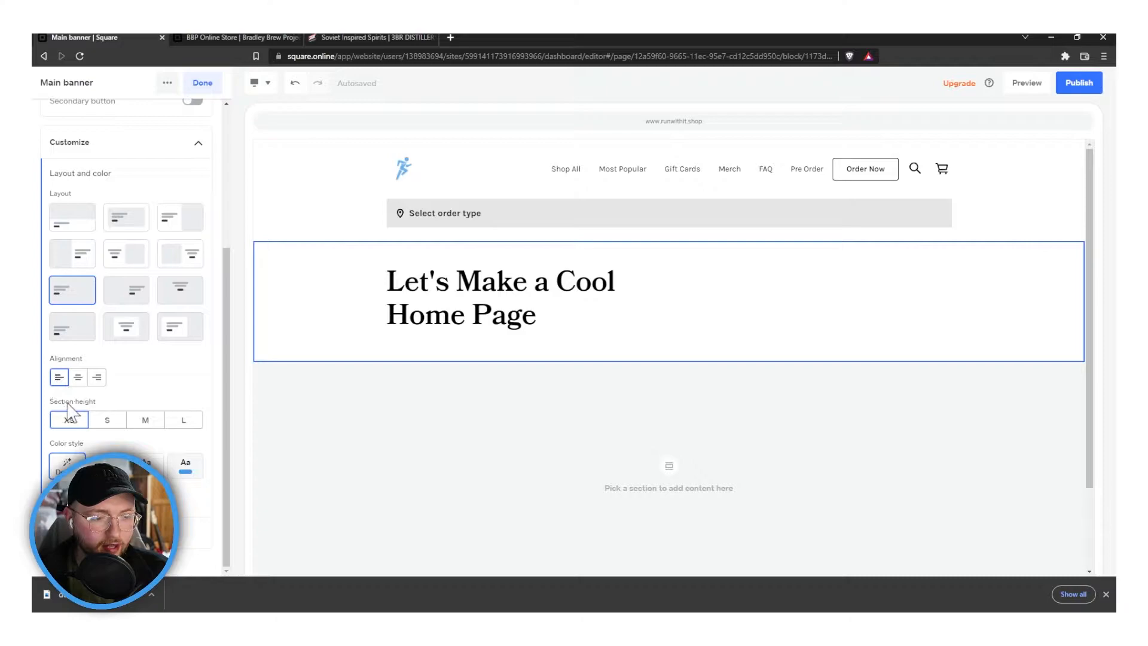
click(180, 425)
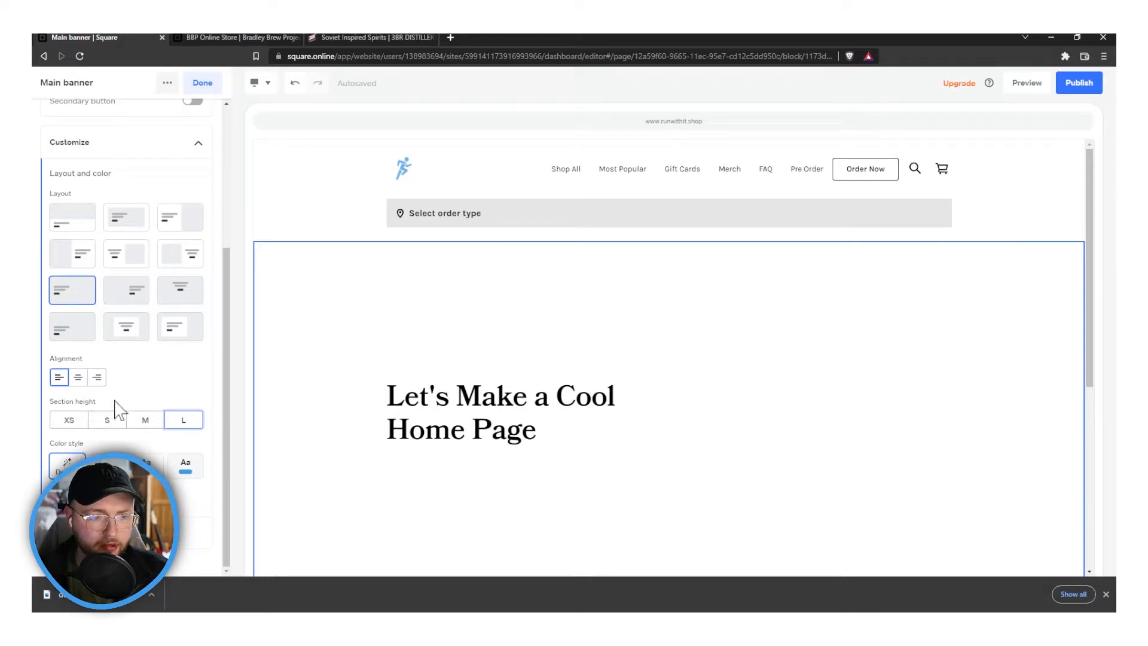
Enable the background image, the text line and the primary button in the main banner's content
scroll(154, 346, up, 5)
click(198, 335)
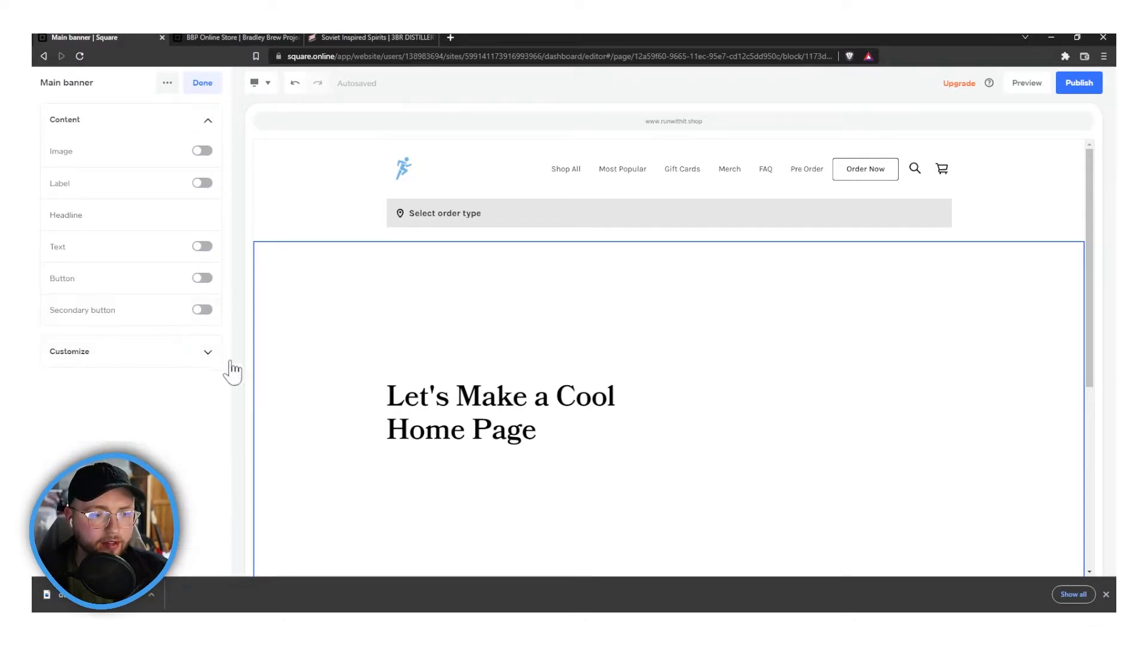
scroll(440, 385, down, 1)
scroll(466, 317, up, 1)
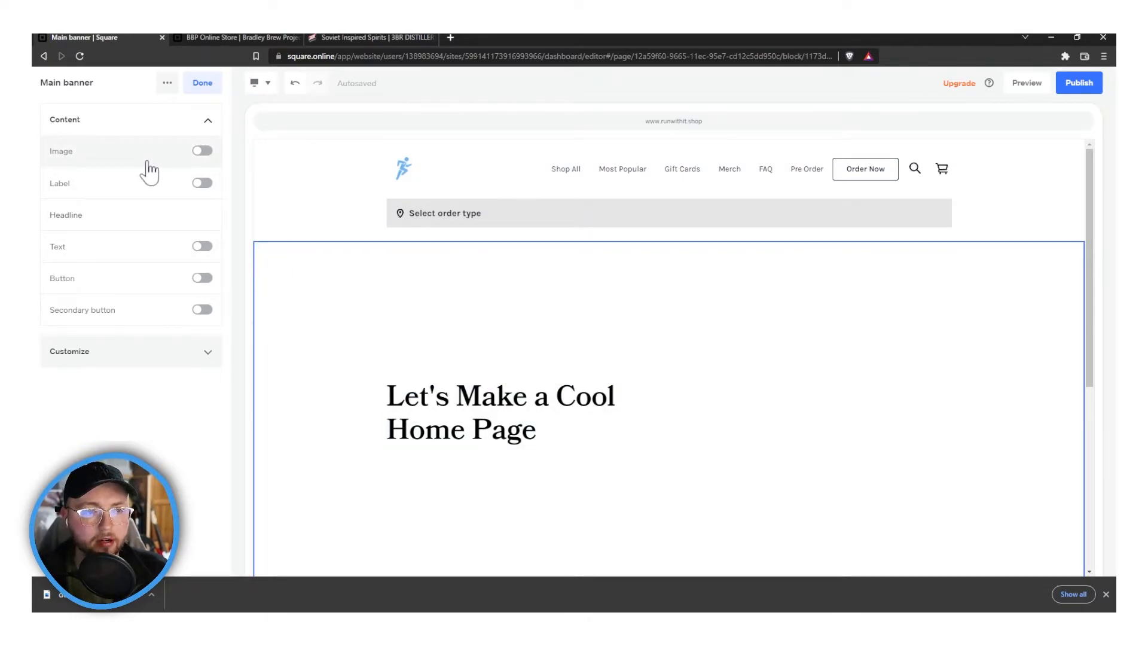
click(202, 153)
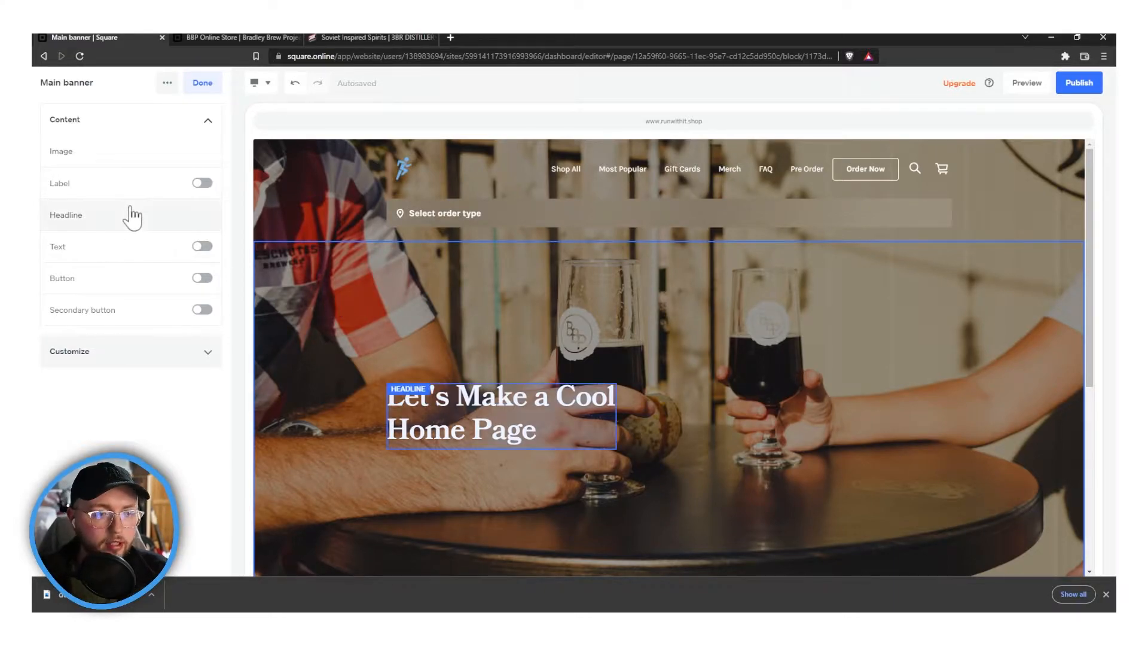
click(202, 246)
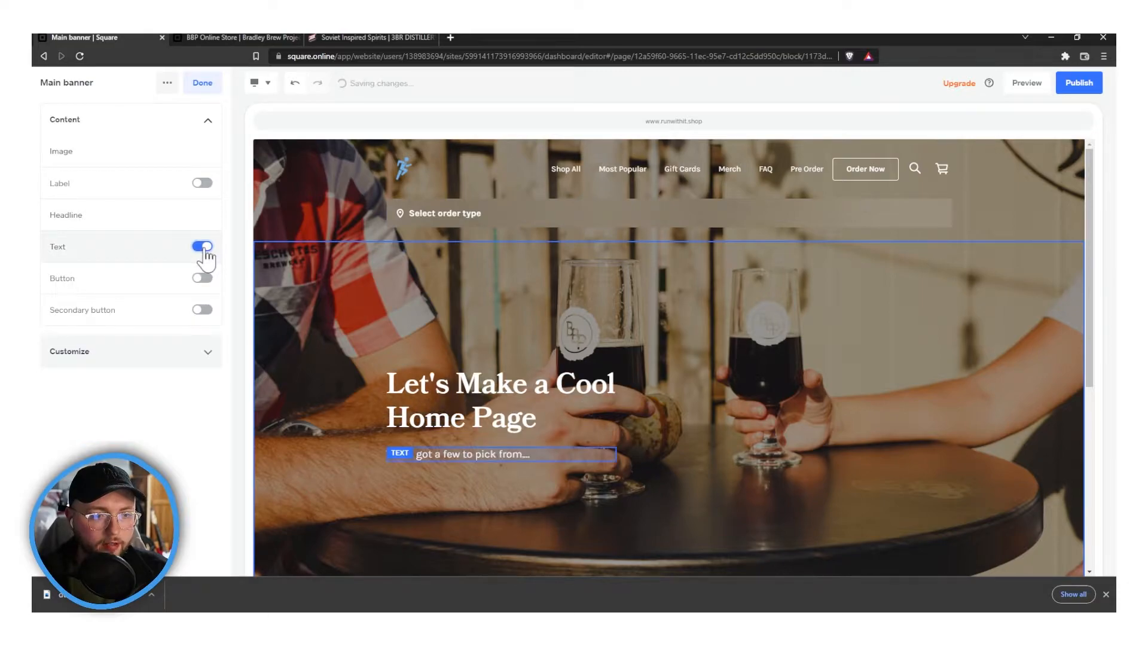
click(201, 278)
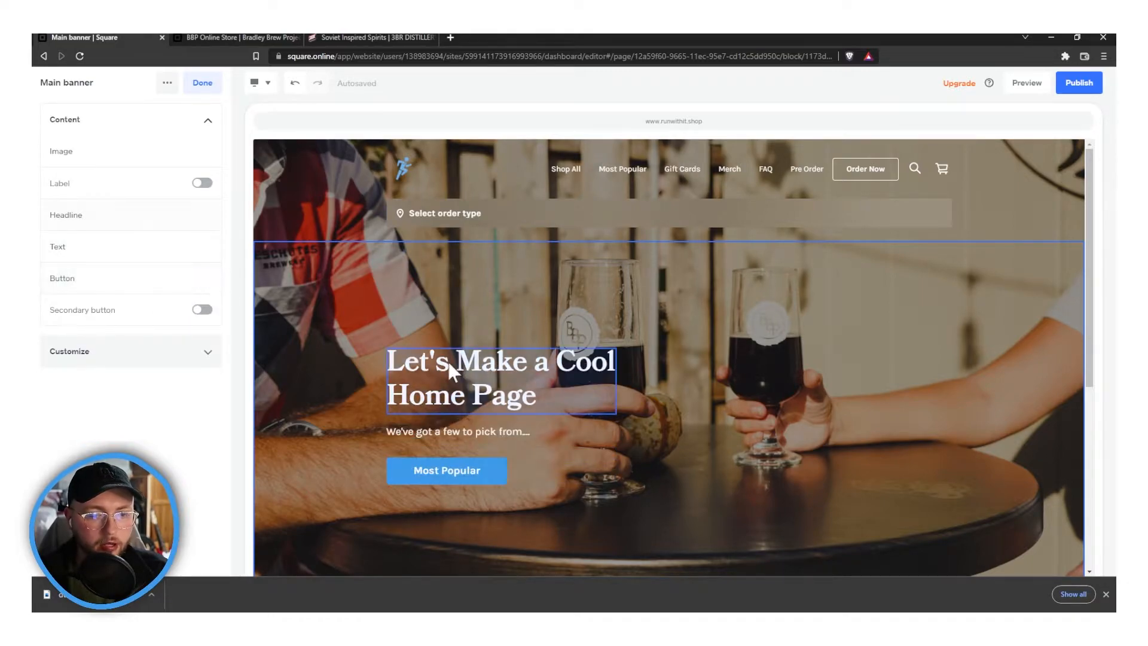
scroll(449, 327, down, 2)
scroll(457, 336, up, 1)
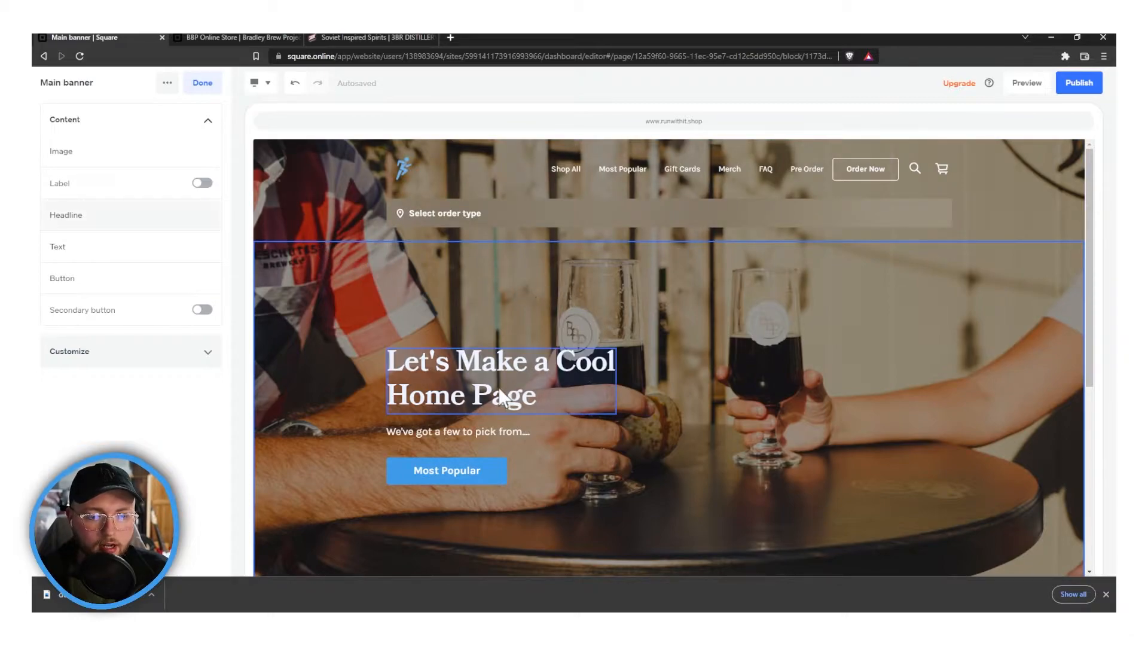
click(493, 411)
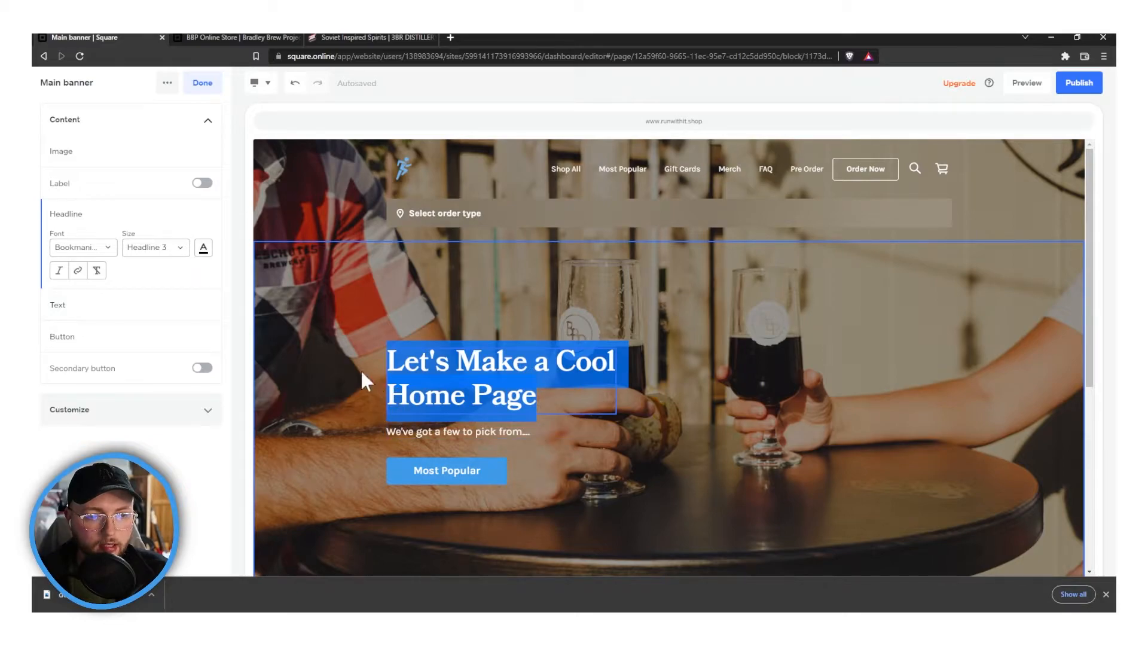
click(482, 431)
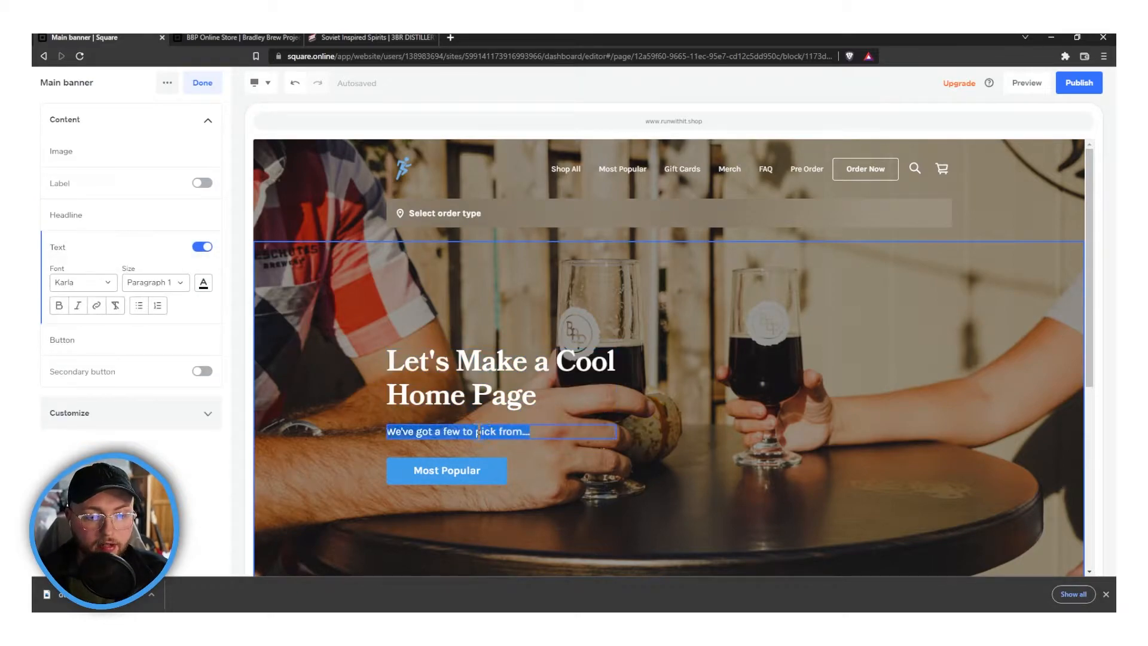
click(479, 313)
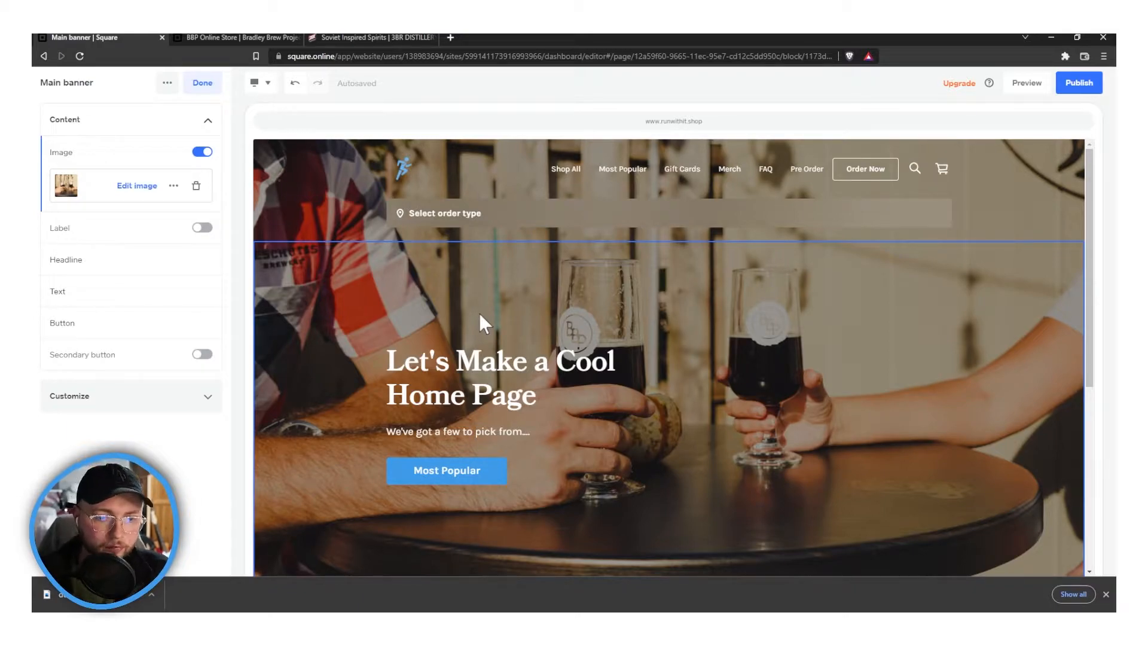
scroll(480, 315, down, 1)
scroll(475, 311, up, 1)
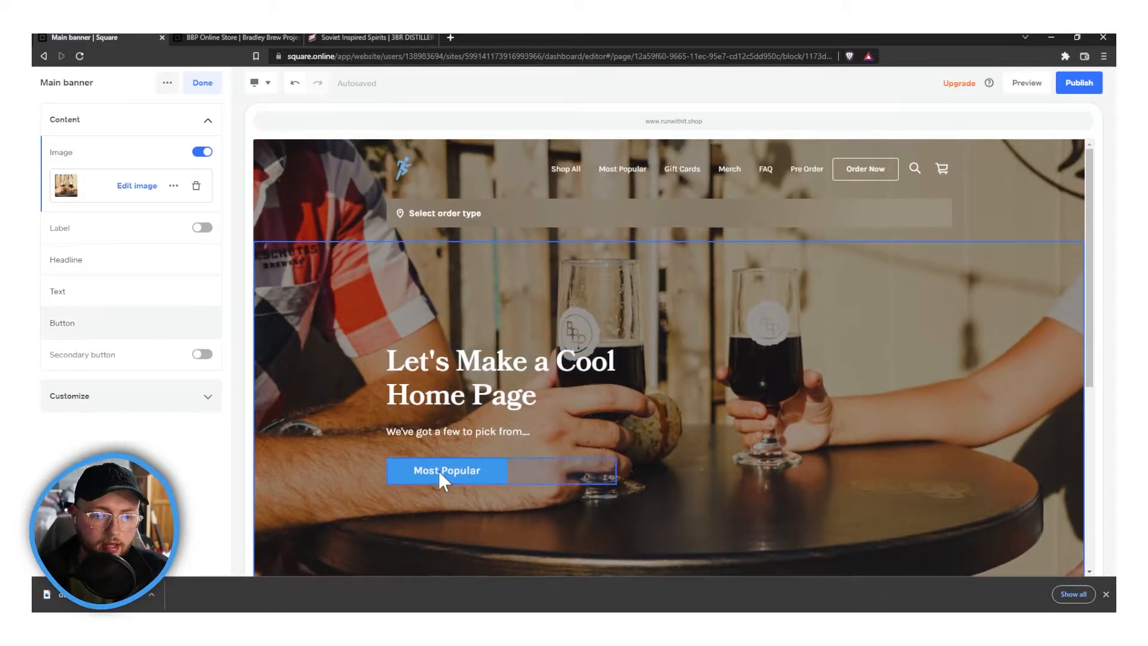
Change the main banner's button label to "Shop Most Popular"
double_click(436, 470)
triple_click(437, 469)
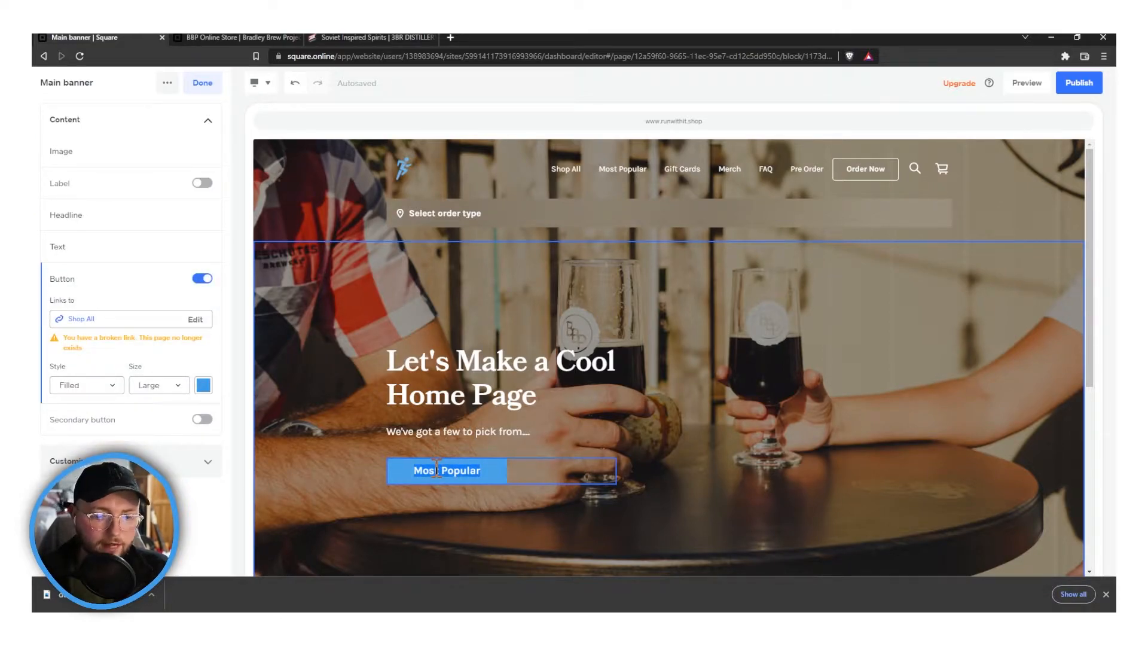
text(Sho)
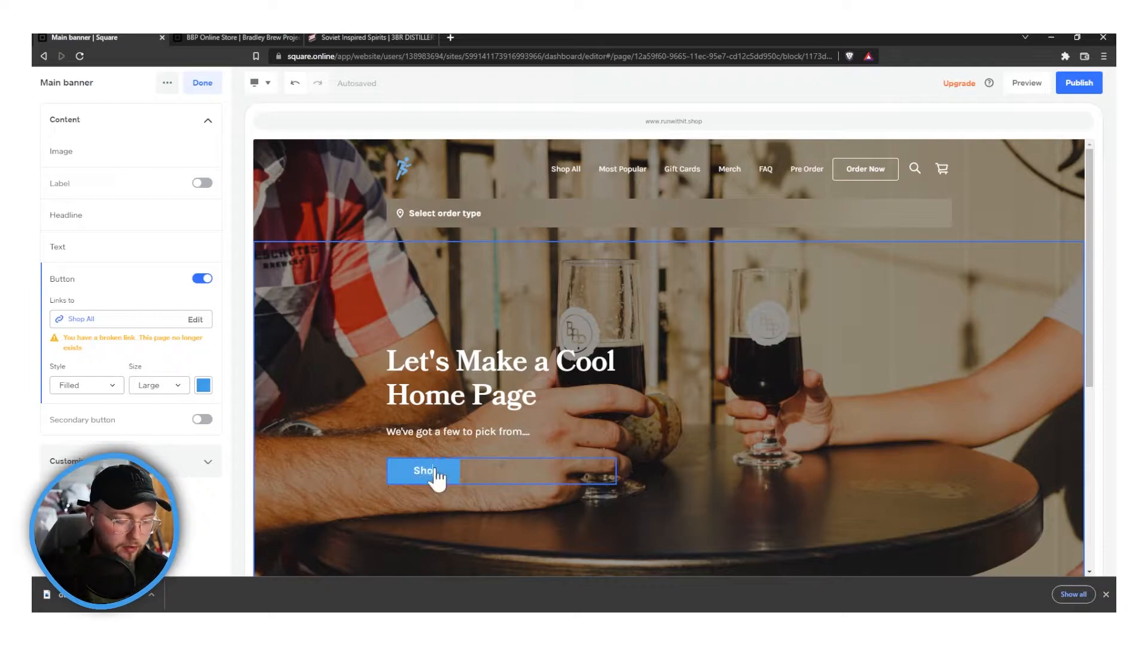
text(p Most Popular)
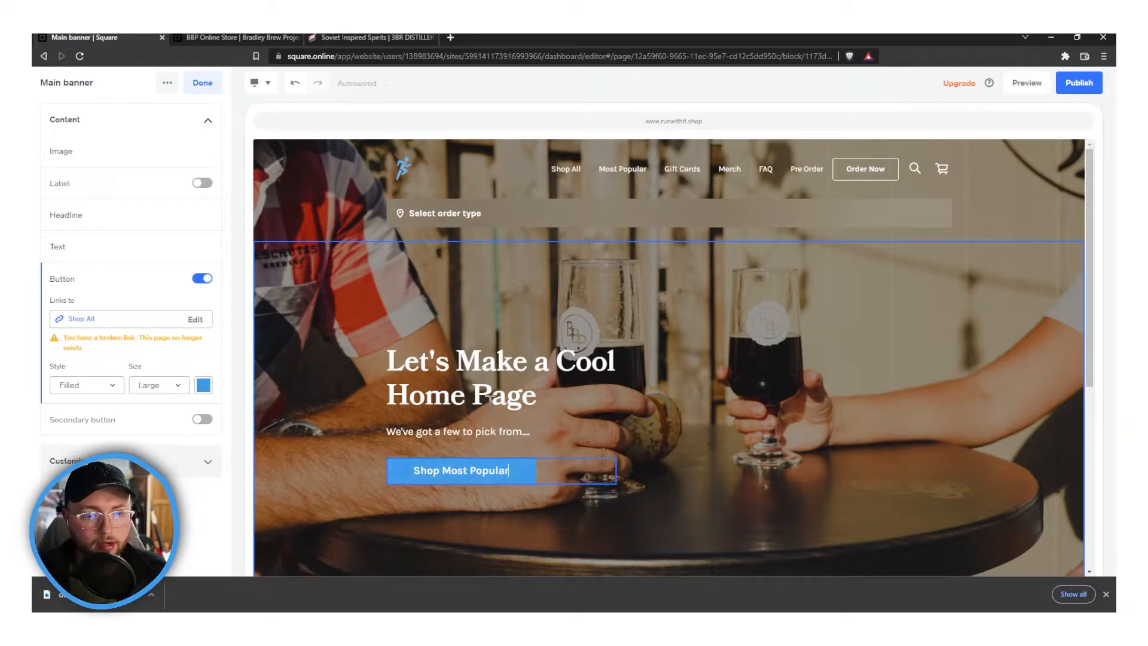
Replace the main banner's headline with "Check Out Our Most Popular Beers"
triple_click(535, 398)
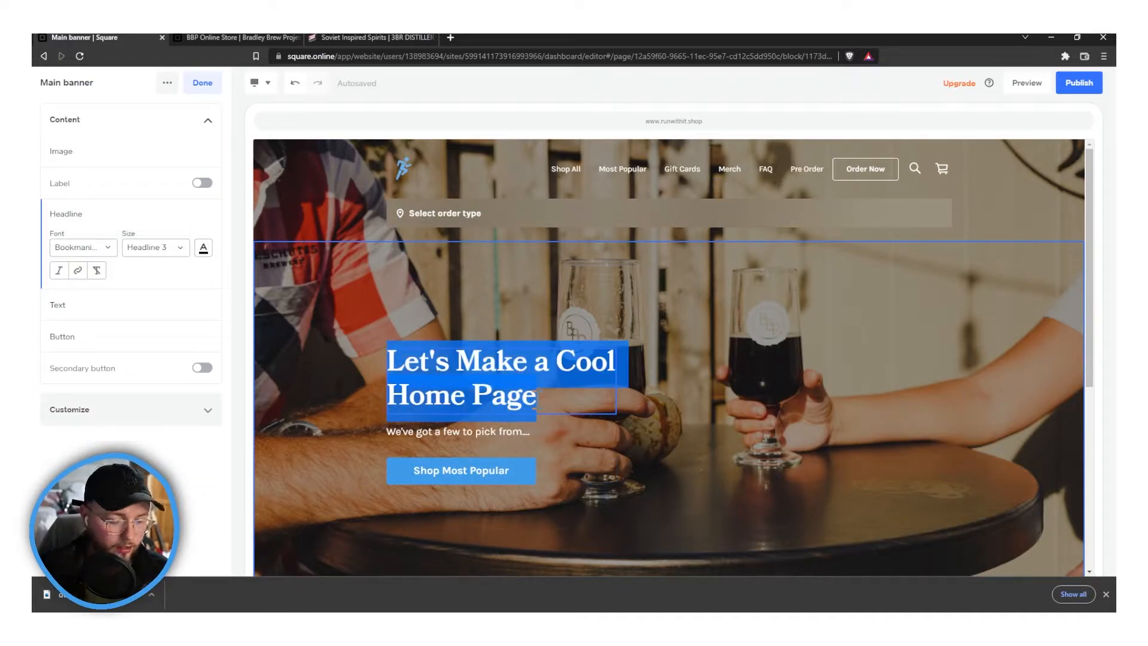
text(Most POpul)
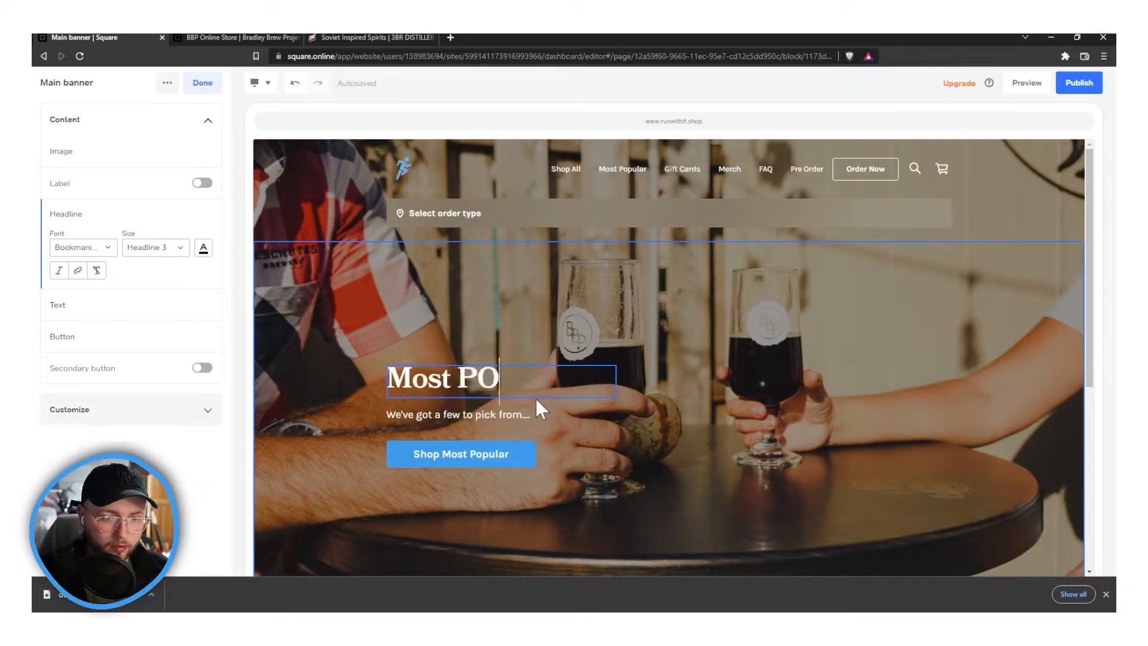
key(BackSpace)
key(BackSpace)
key(BackSpace)
key(BackSpace)
key(BackSpace)
key(BackSpace)
key(BackSpace)
key(BackSpace)
key(BackSpace)
key(BackSpace)
text(Check Out O)
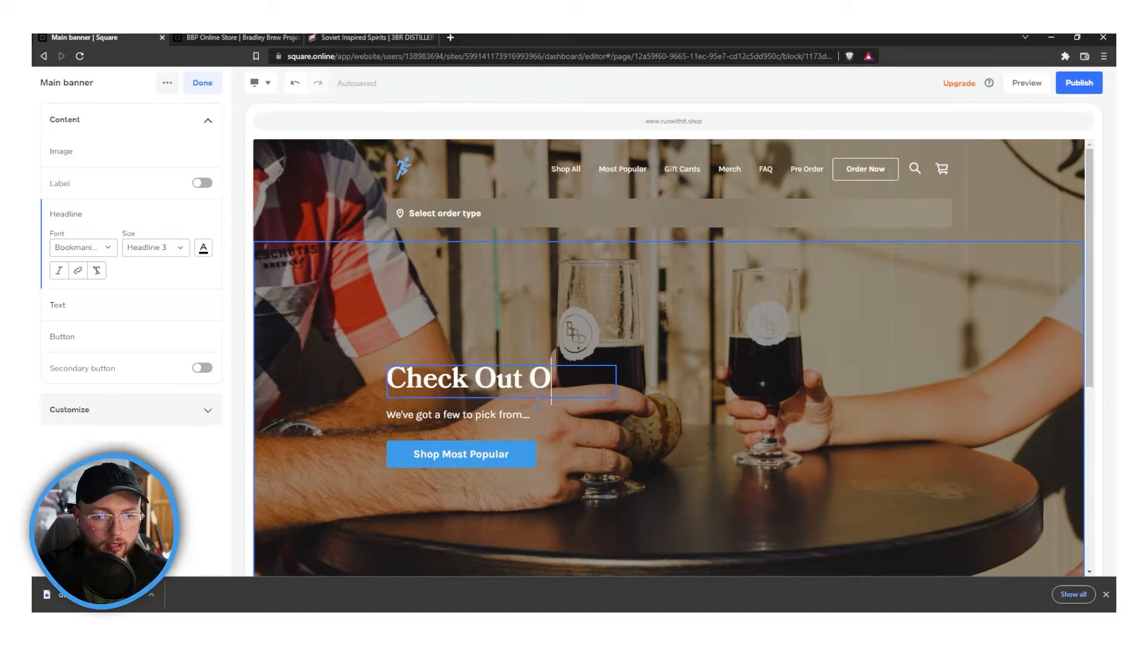
text(ur Most Popular Beers)
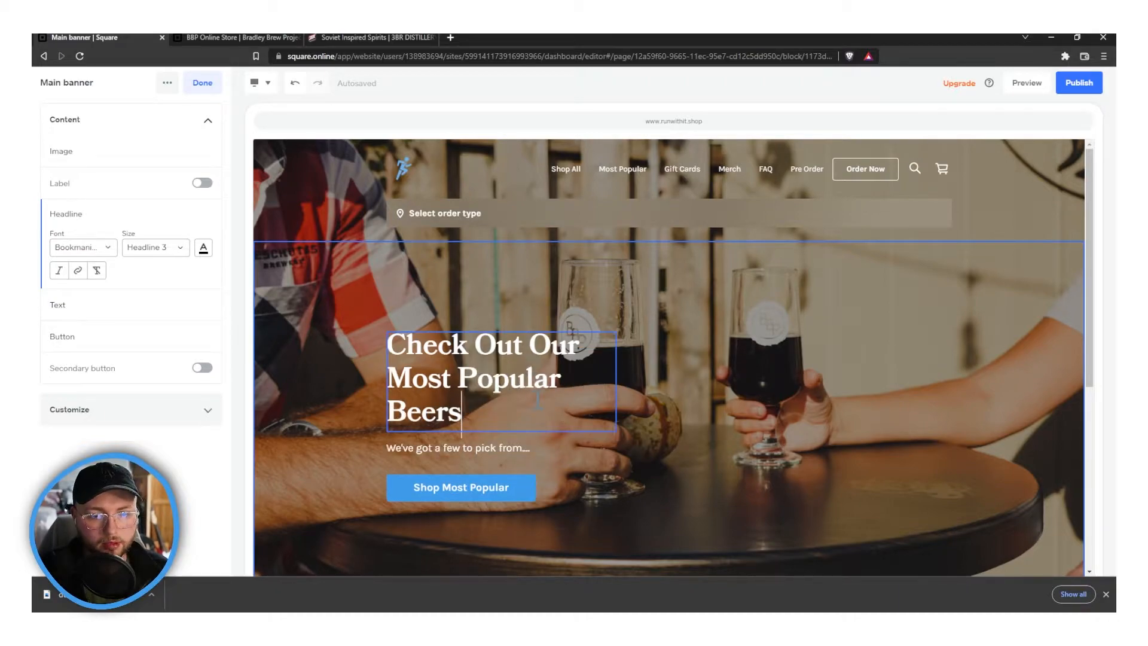
click(505, 440)
click(488, 449)
double_click(488, 449)
click(689, 285)
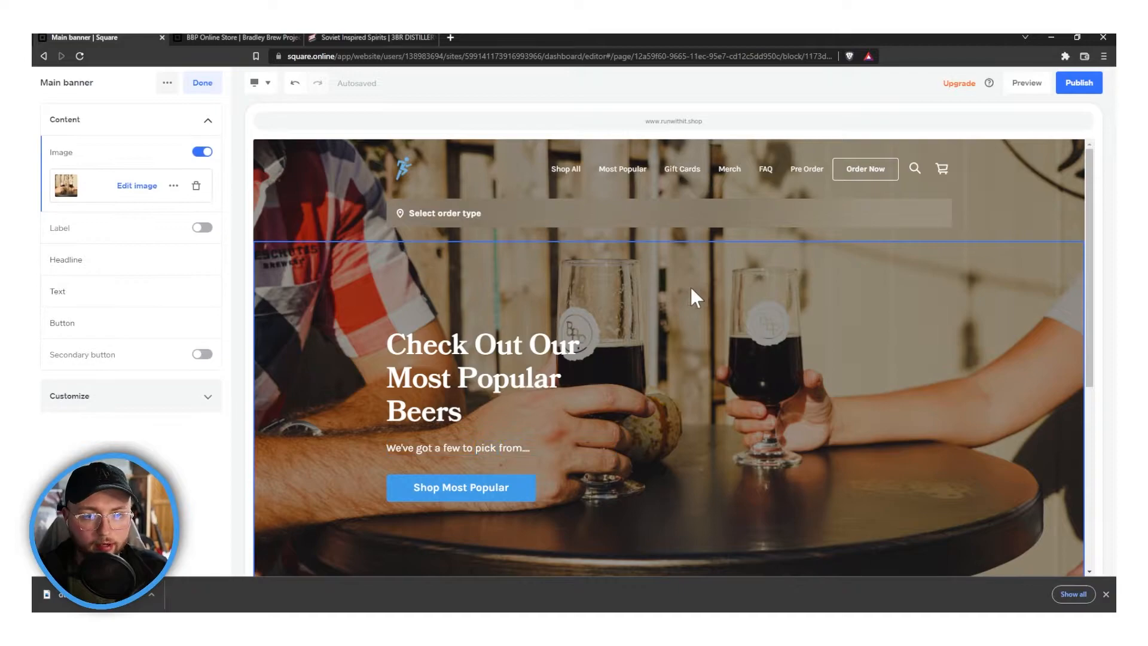
scroll(591, 326, down, 1)
scroll(592, 326, up, 1)
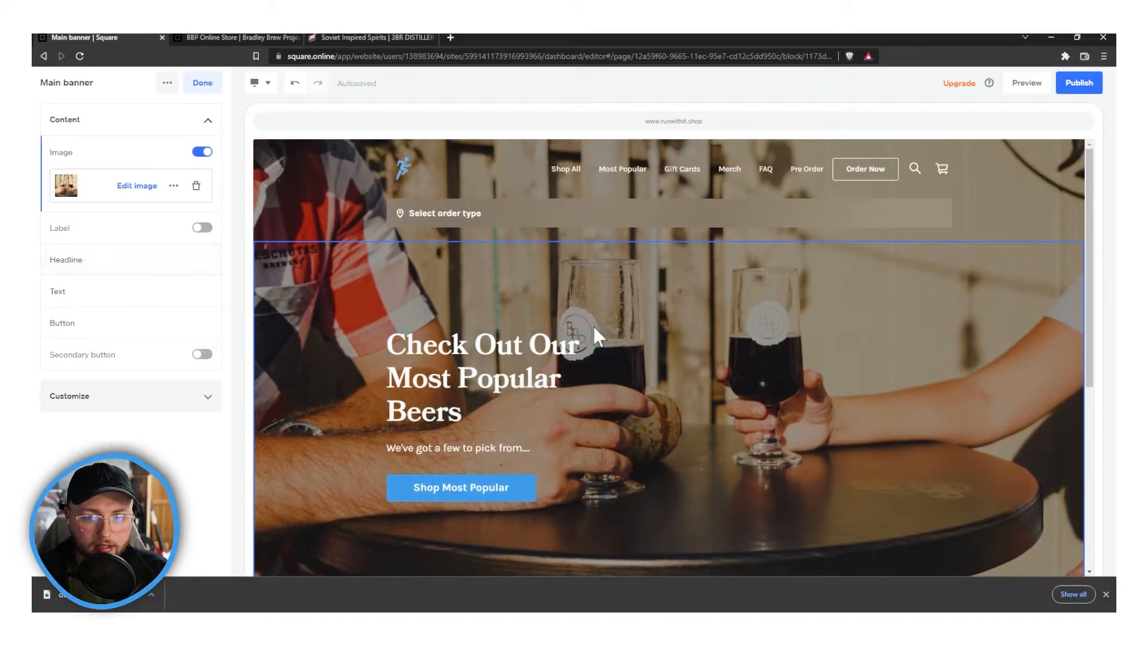
Review the hero banner wording and buttons on the 3BR Distillery and Bradley Brew Project sites
click(370, 37)
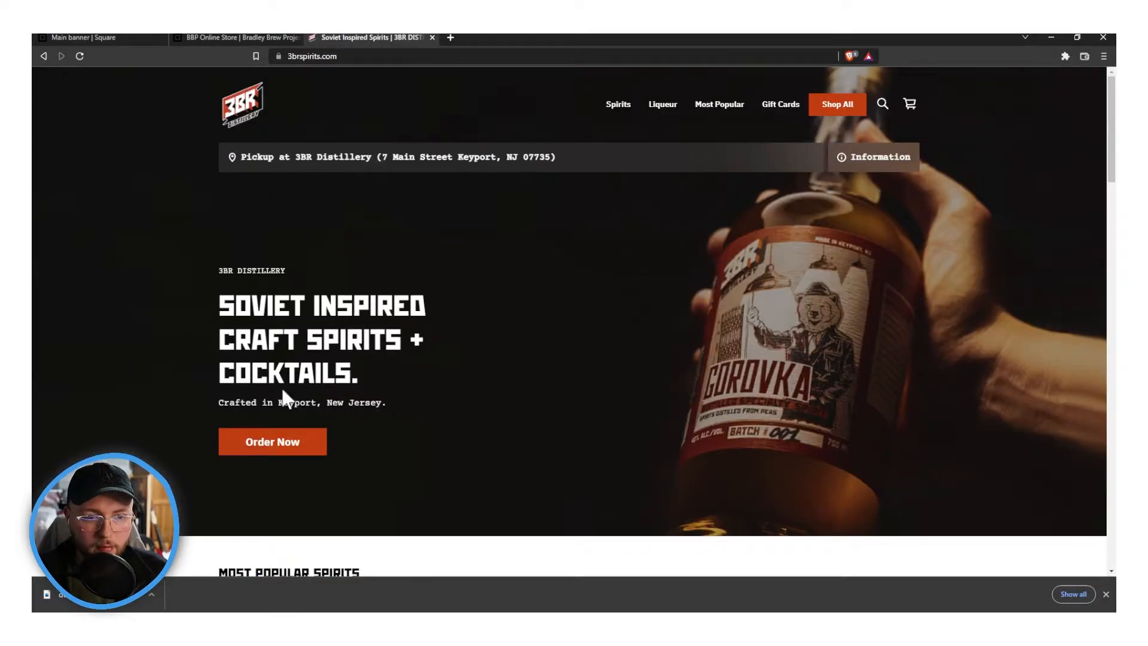
click(228, 37)
scroll(320, 202, up, 2)
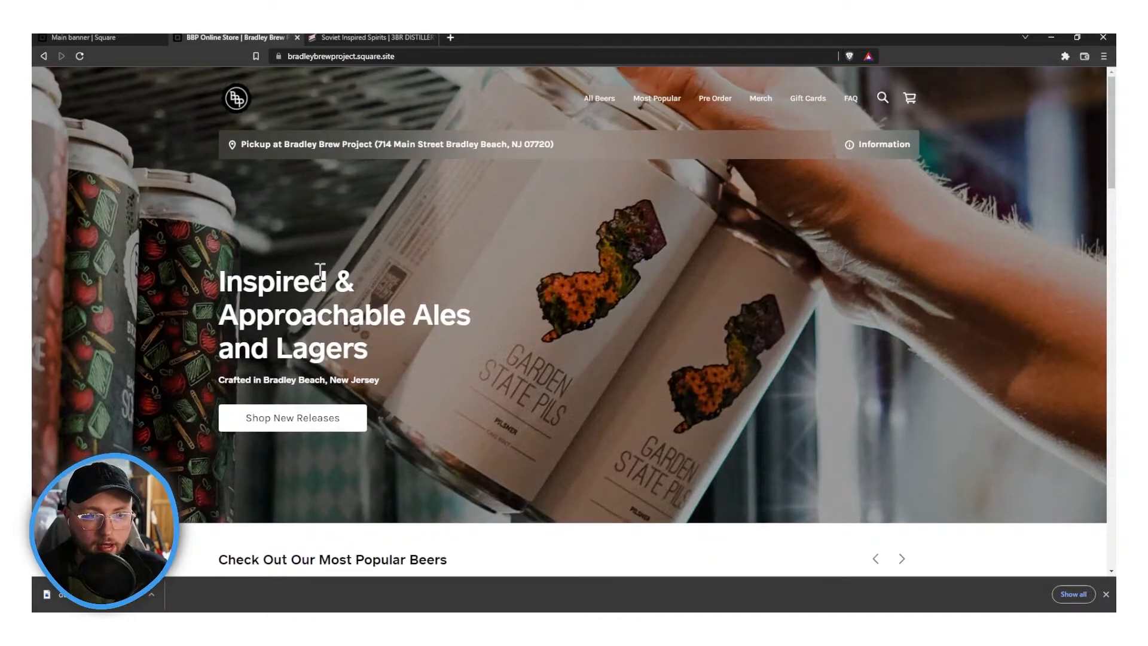
Check the label above 3BR Distillery's headline, then enable the main banner's label in the Square editor and set it to "RUN WITH IT"
click(371, 37)
triple_click(240, 269)
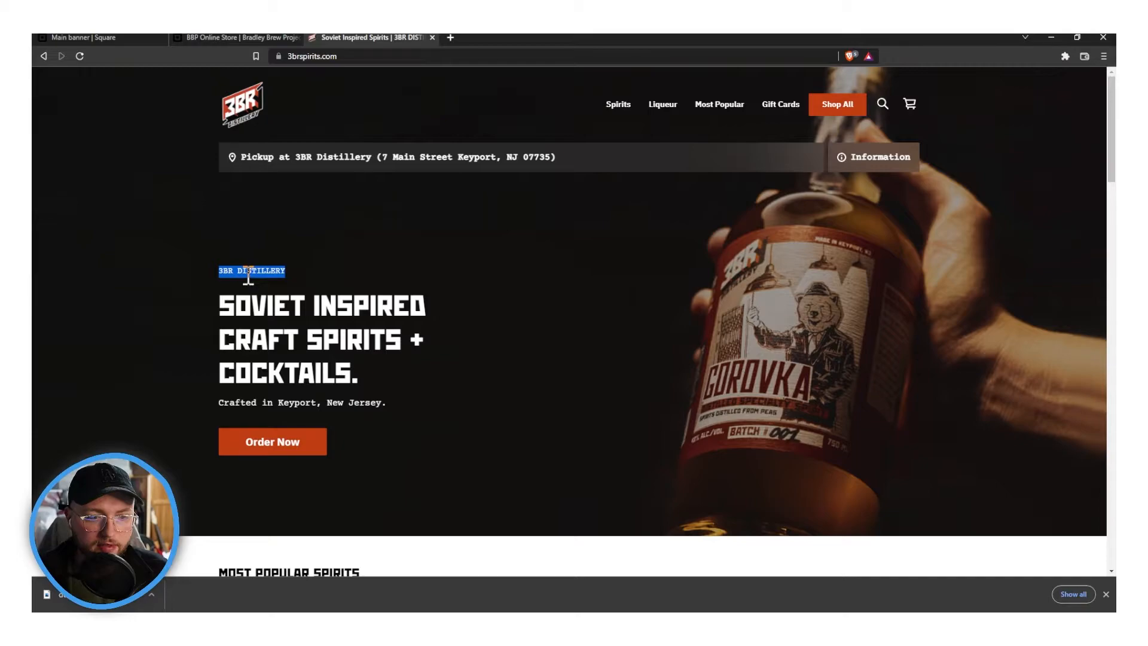
click(131, 37)
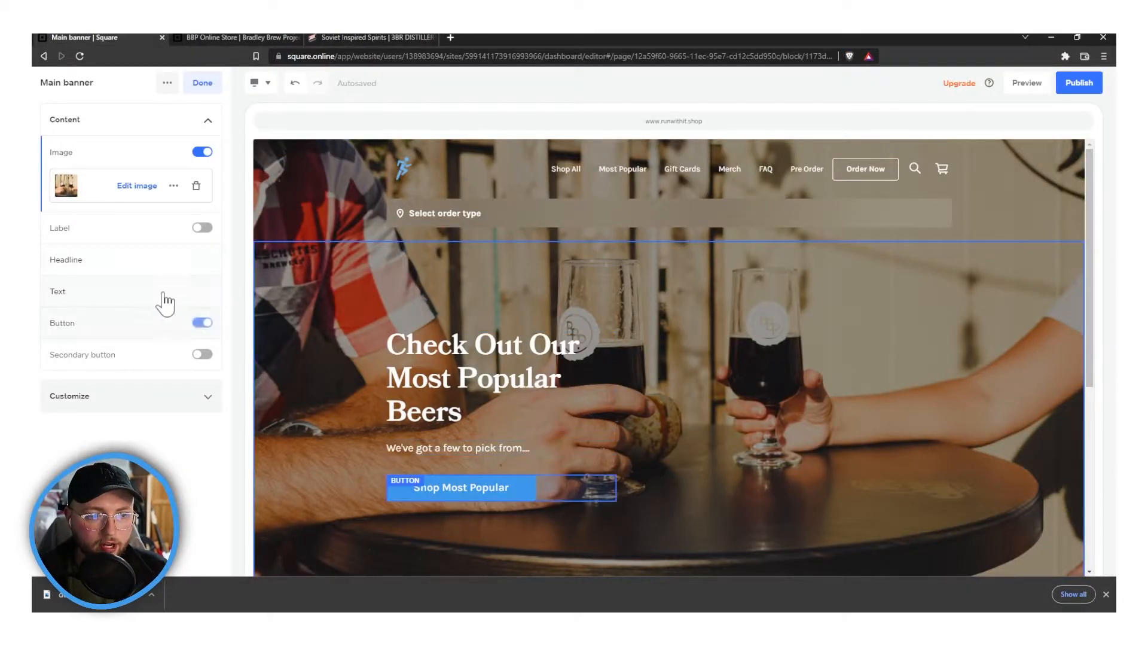
click(203, 227)
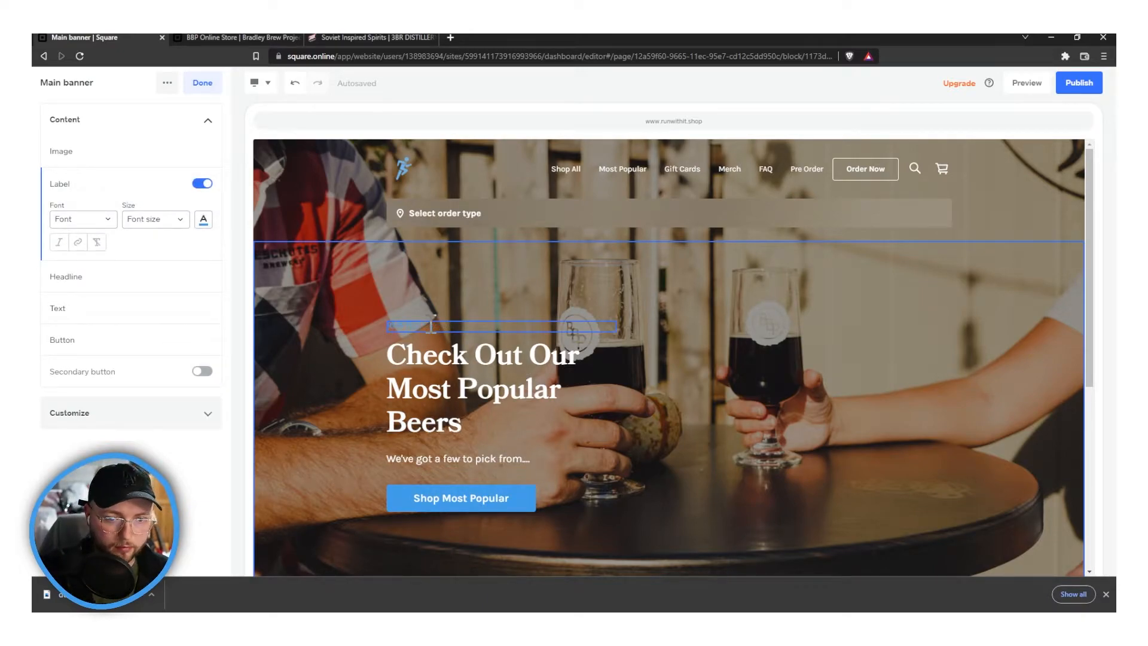
text(RUN WITH IT)
Set the text color of the main banner's "RUN WITH IT" label to white
click(138, 413)
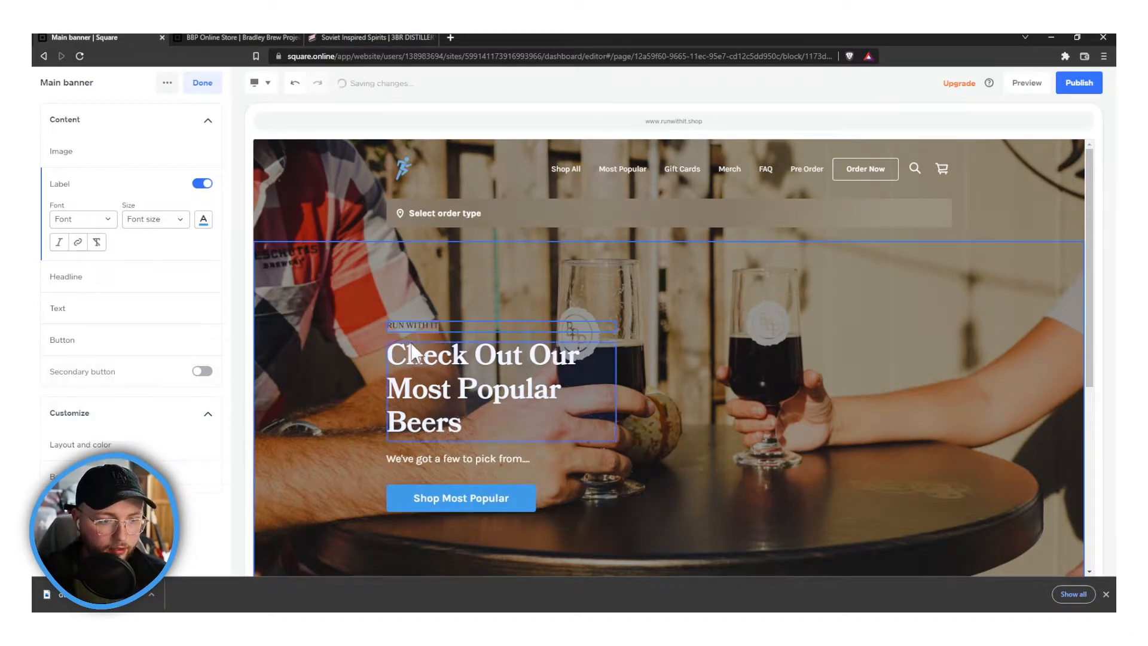
click(204, 219)
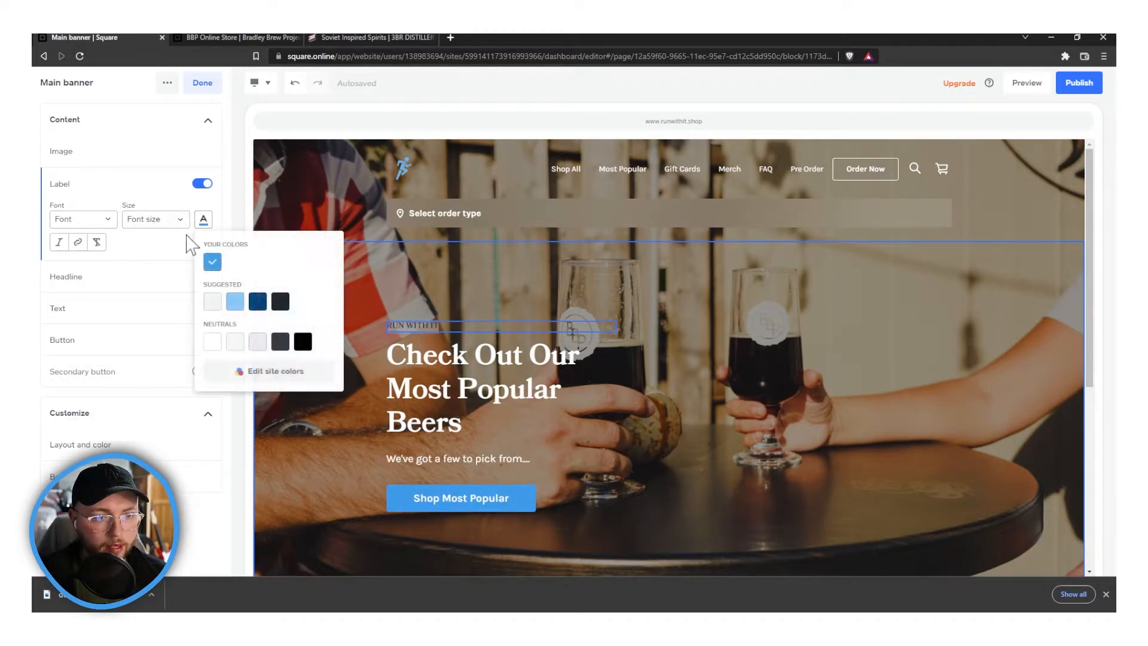
click(303, 341)
click(433, 347)
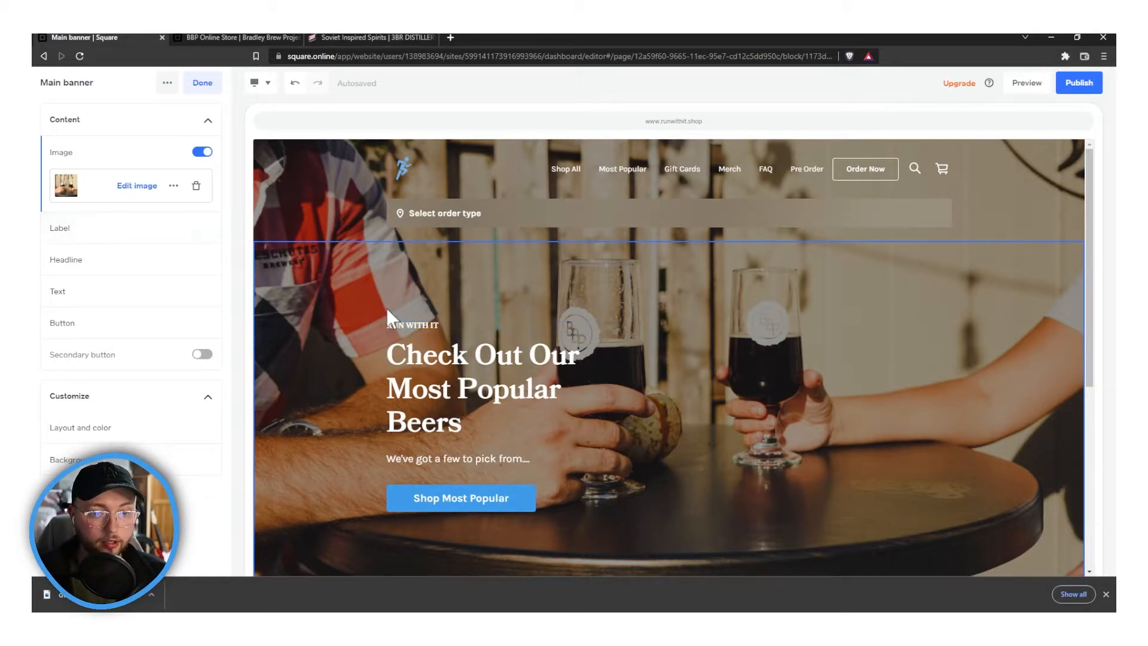
Inspect the main banner in the mobile view and finish editing the banner
click(264, 89)
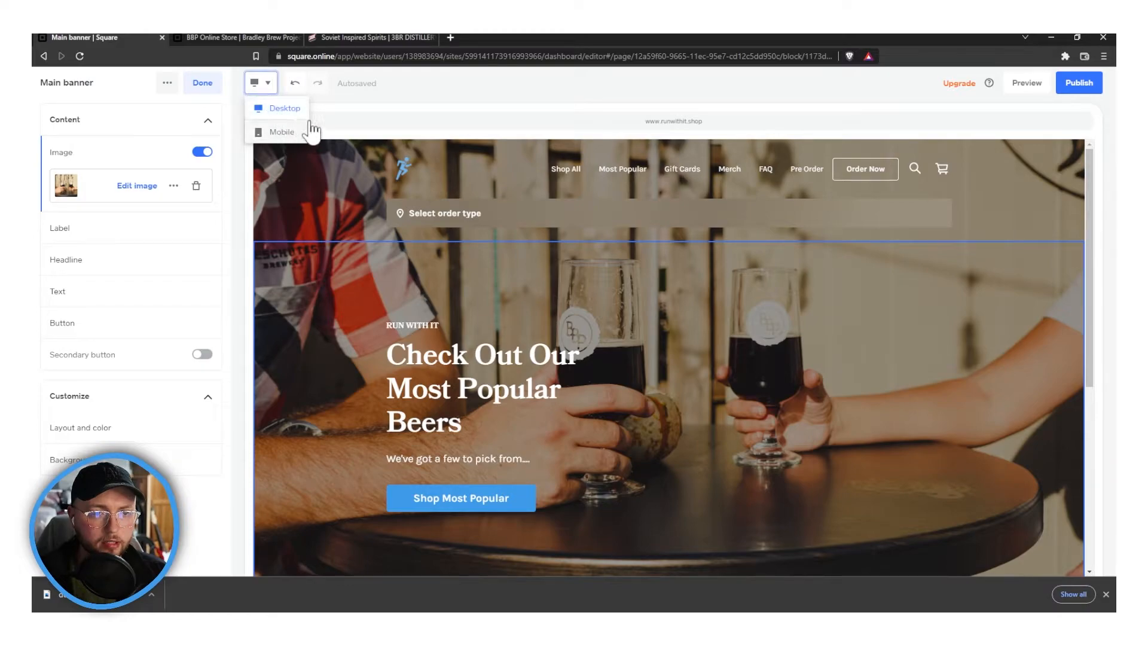
click(257, 89)
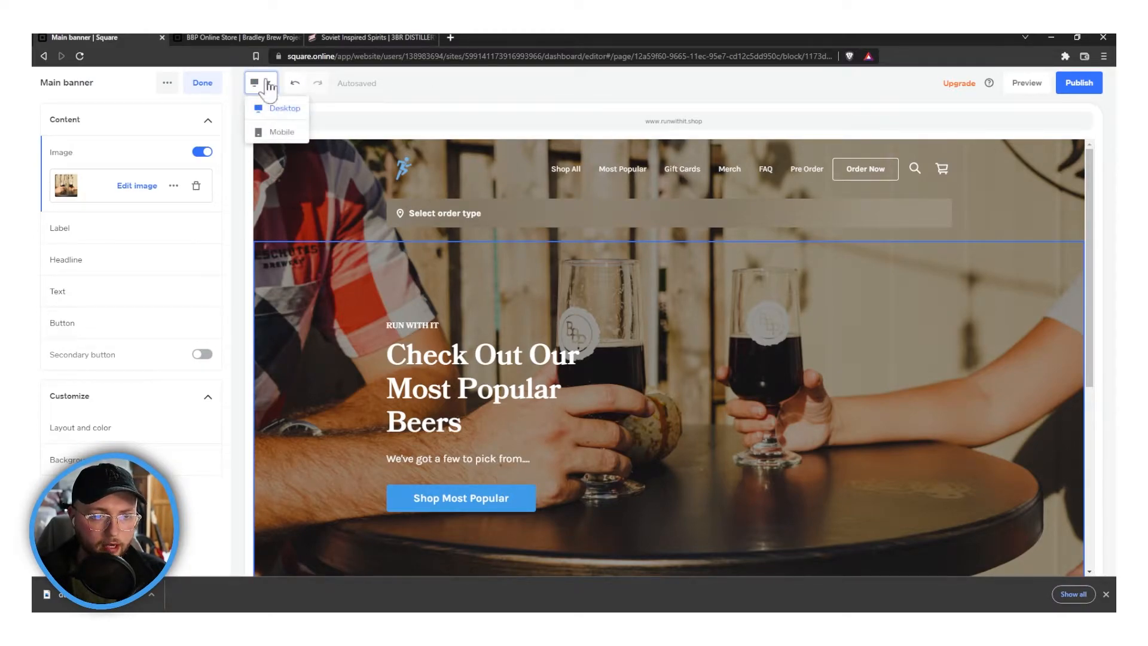
click(275, 133)
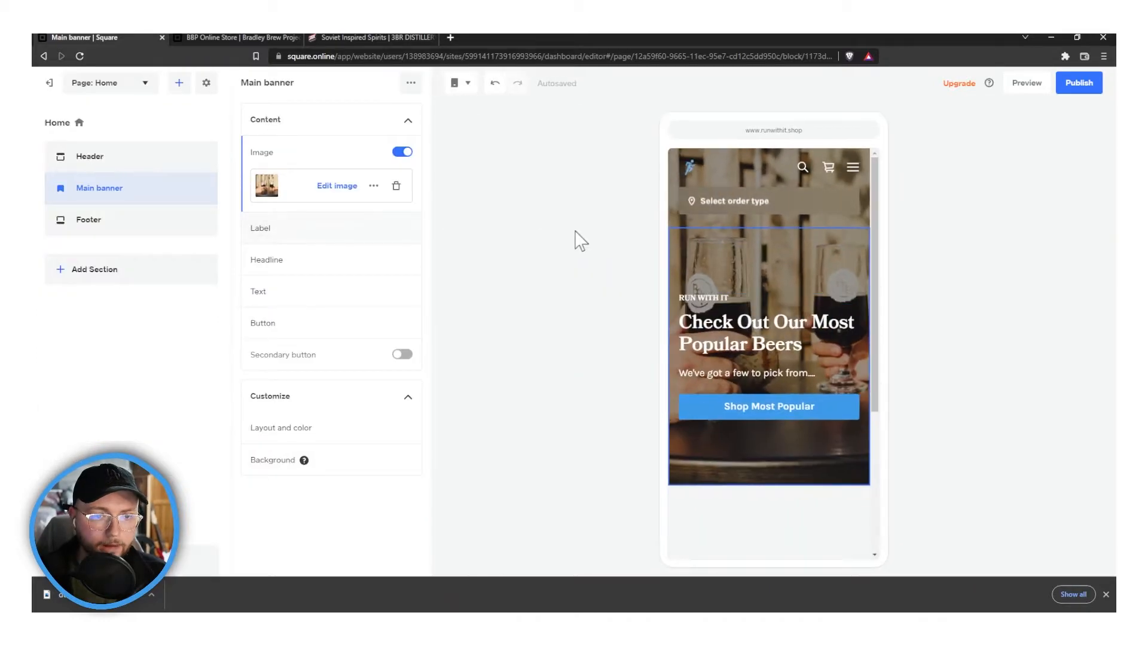
scroll(777, 288, down, 3)
scroll(777, 288, up, 3)
scroll(777, 288, down, 2)
scroll(777, 289, up, 2)
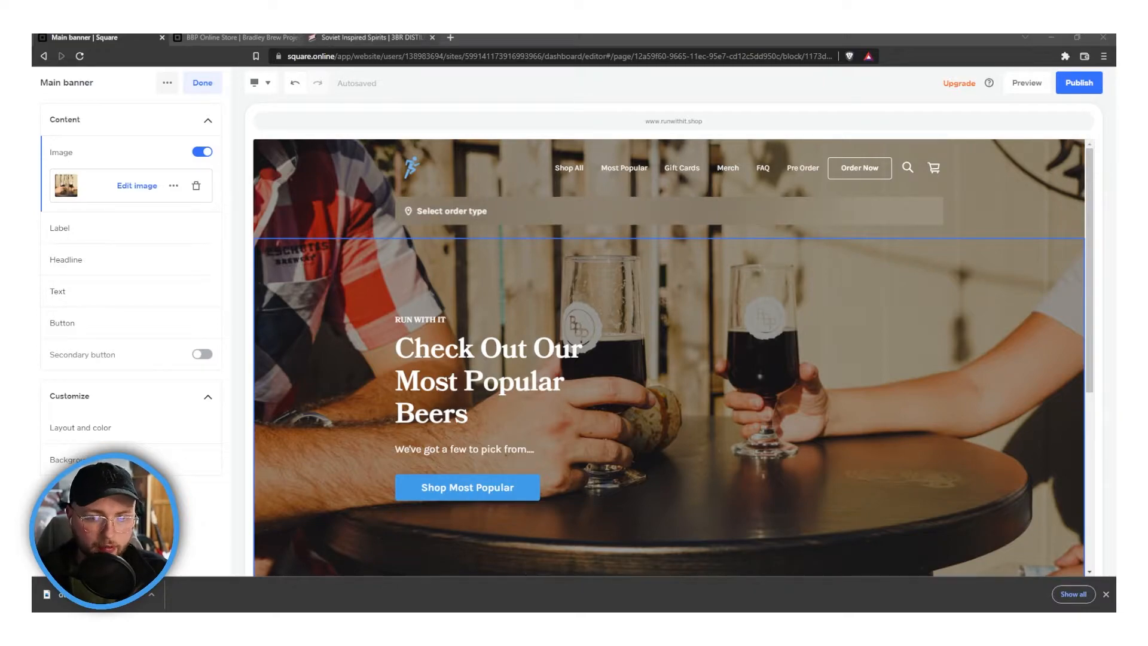
click(202, 84)
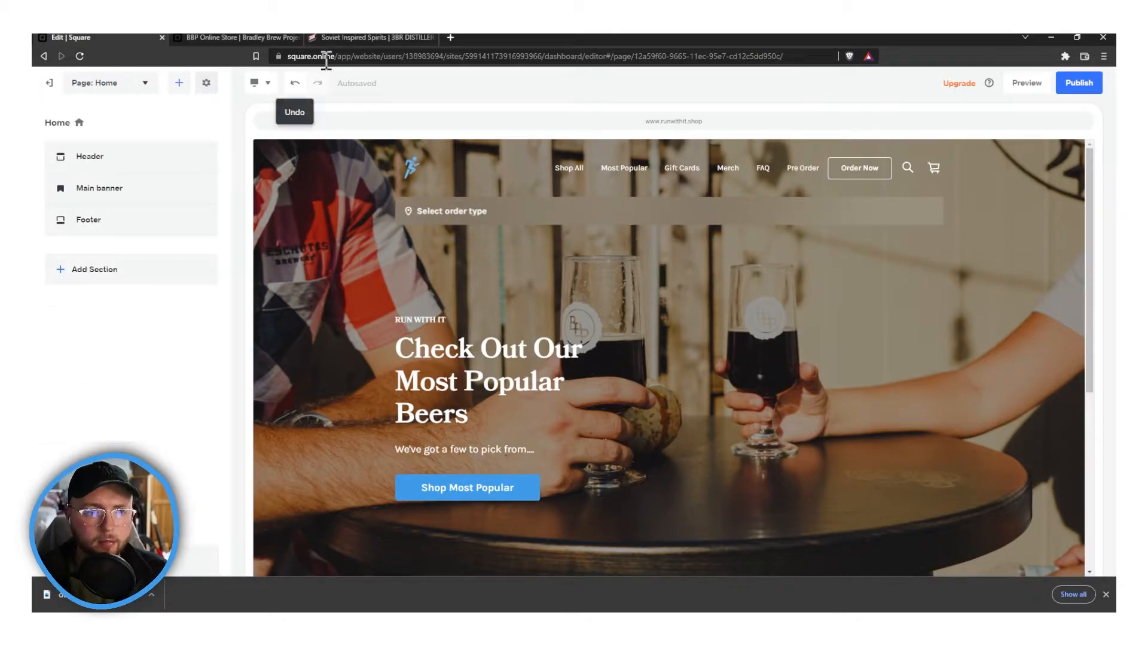
Examine the most popular product sections and their headings on the 3BR Distillery and Bradley Brew Project sites
click(368, 37)
scroll(437, 277, down, 4)
scroll(341, 415, down, 1)
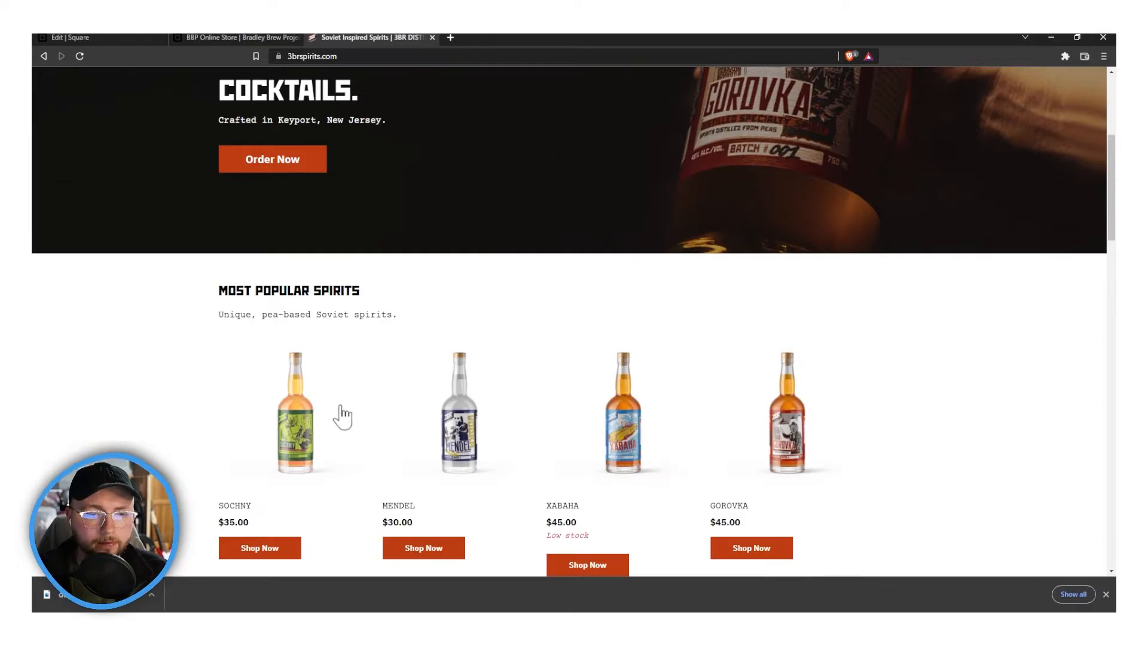
scroll(393, 341, down, 2)
scroll(353, 312, up, 1)
triple_click(280, 232)
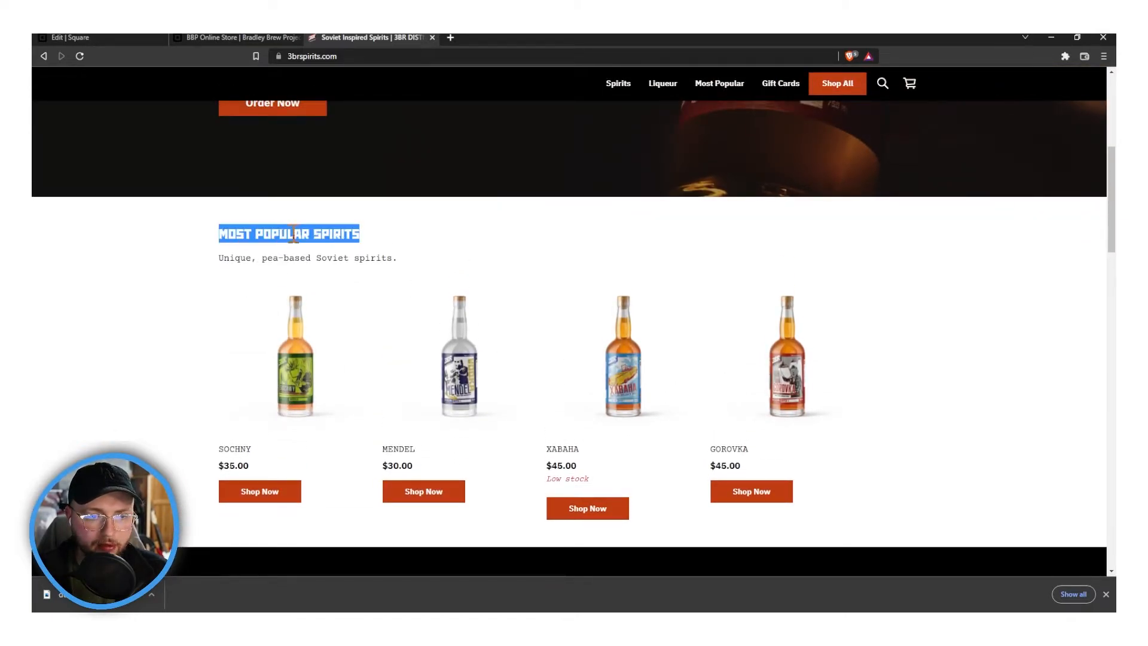
click(241, 37)
scroll(404, 336, down, 3)
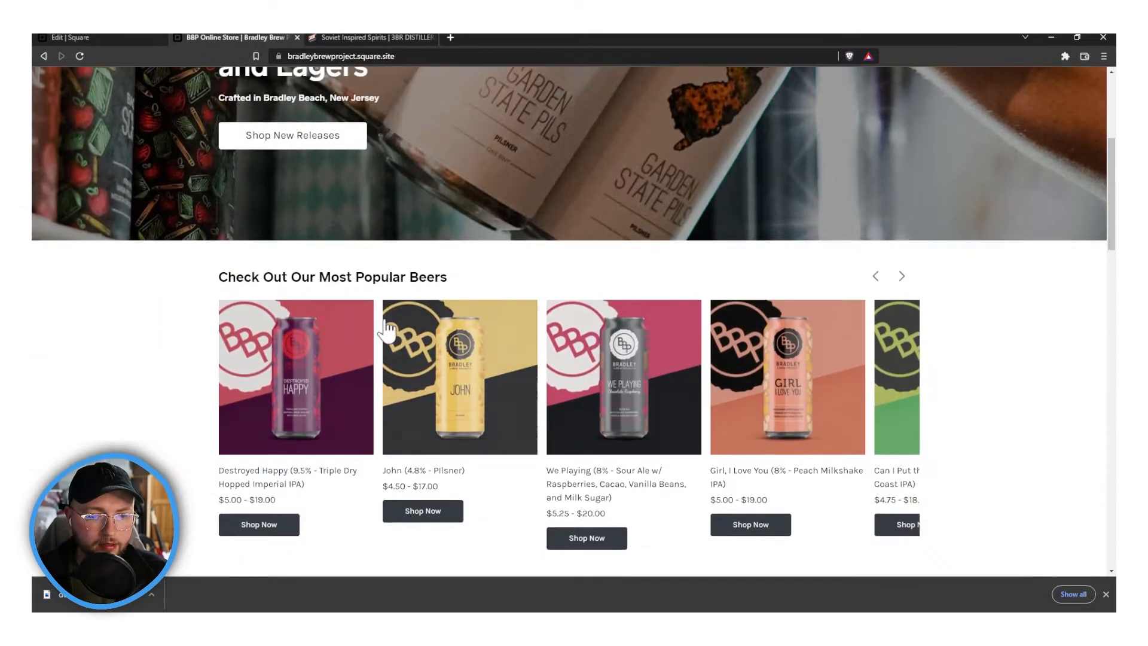
triple_click(371, 277)
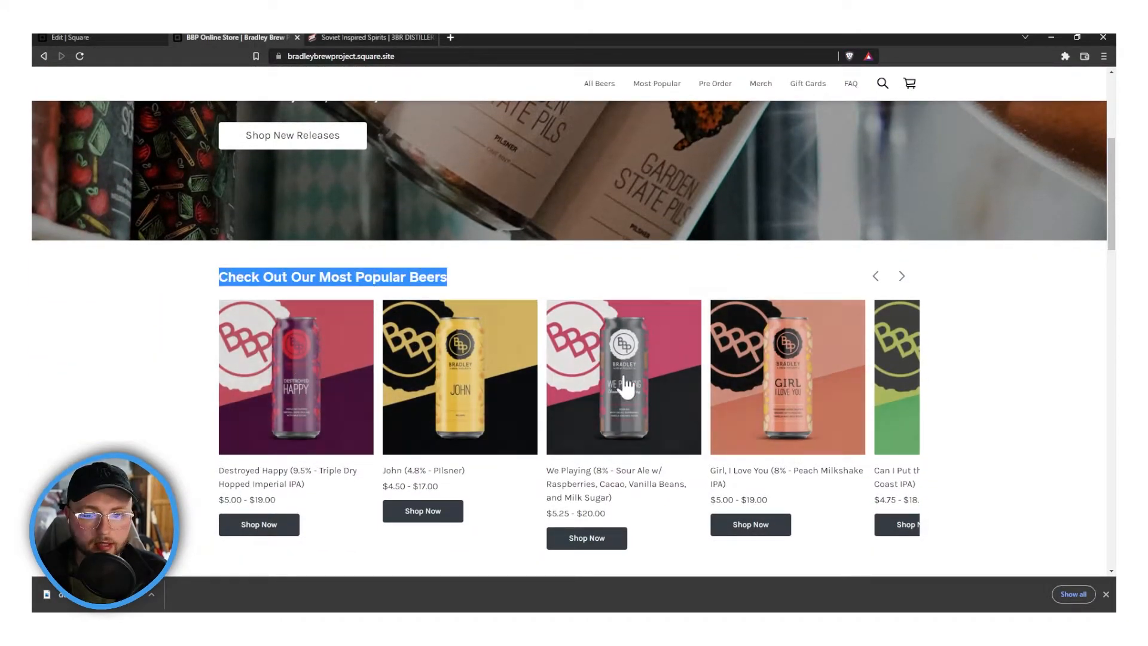
Return to the Square editor and add a Featured items section with the centered-title grid layout to the home page
click(128, 38)
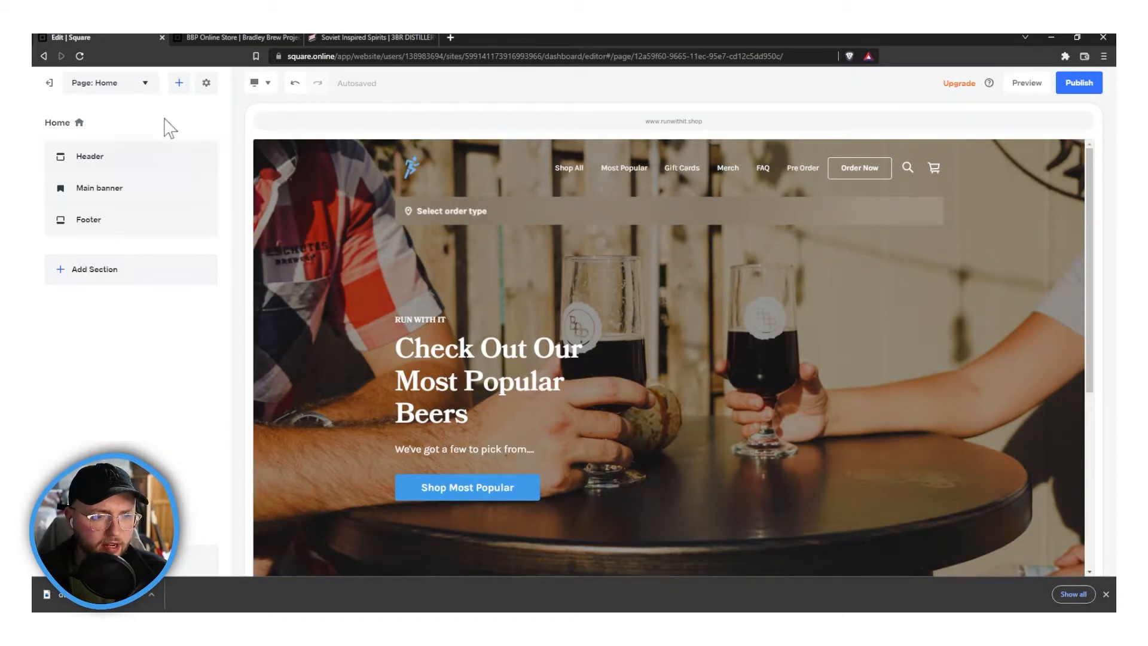
click(179, 84)
click(161, 277)
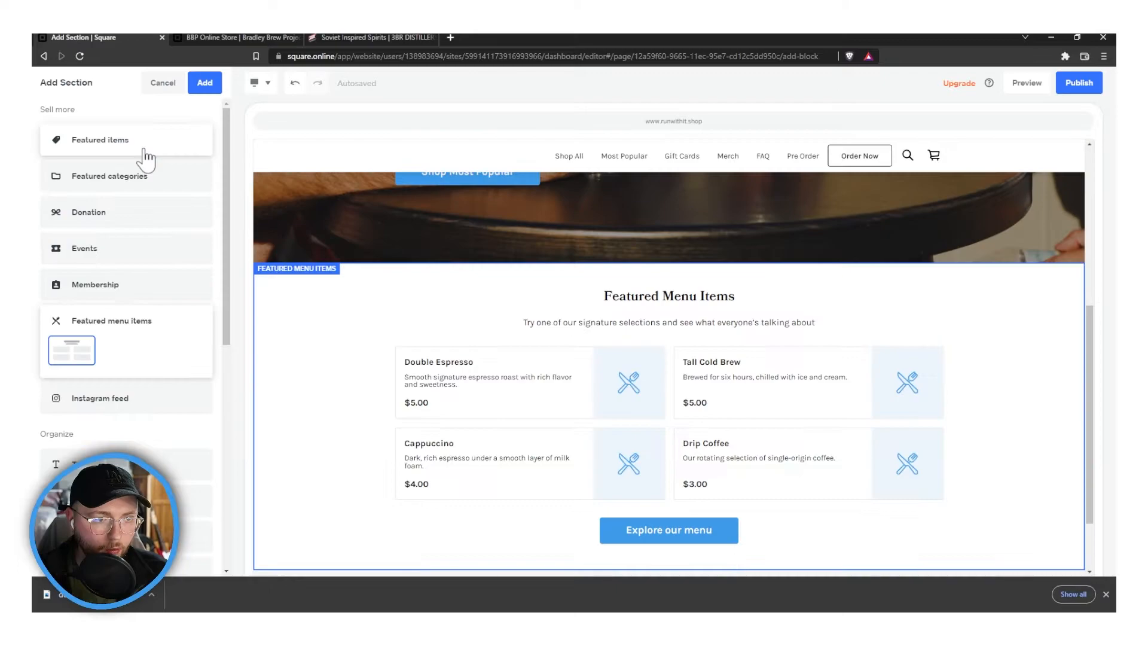
click(146, 159)
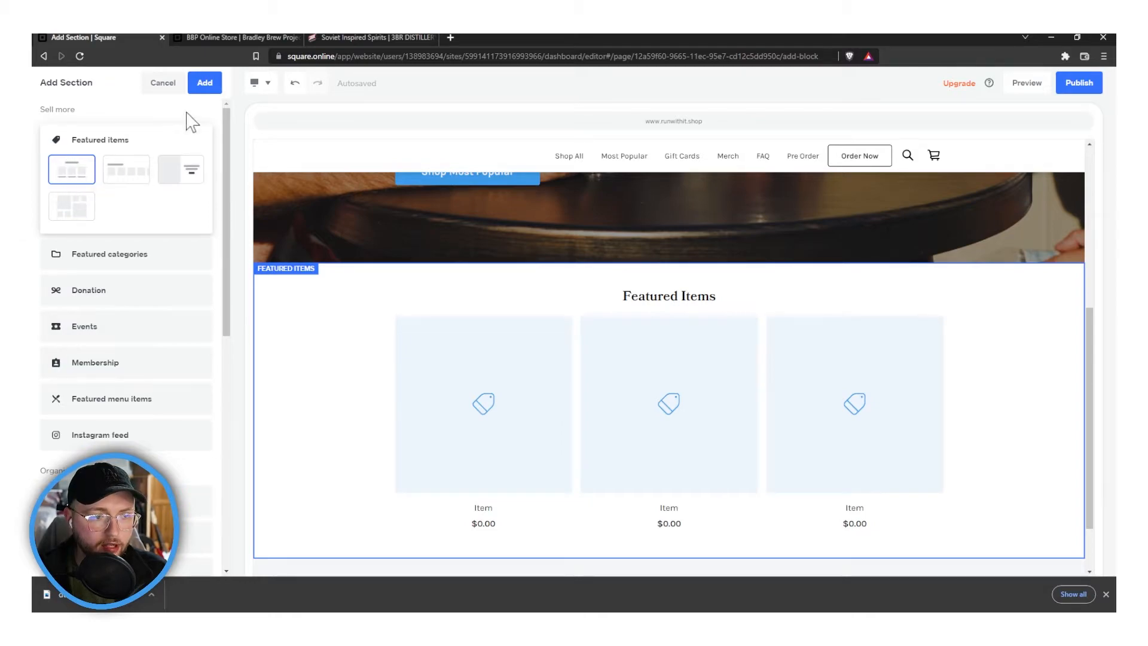
click(205, 83)
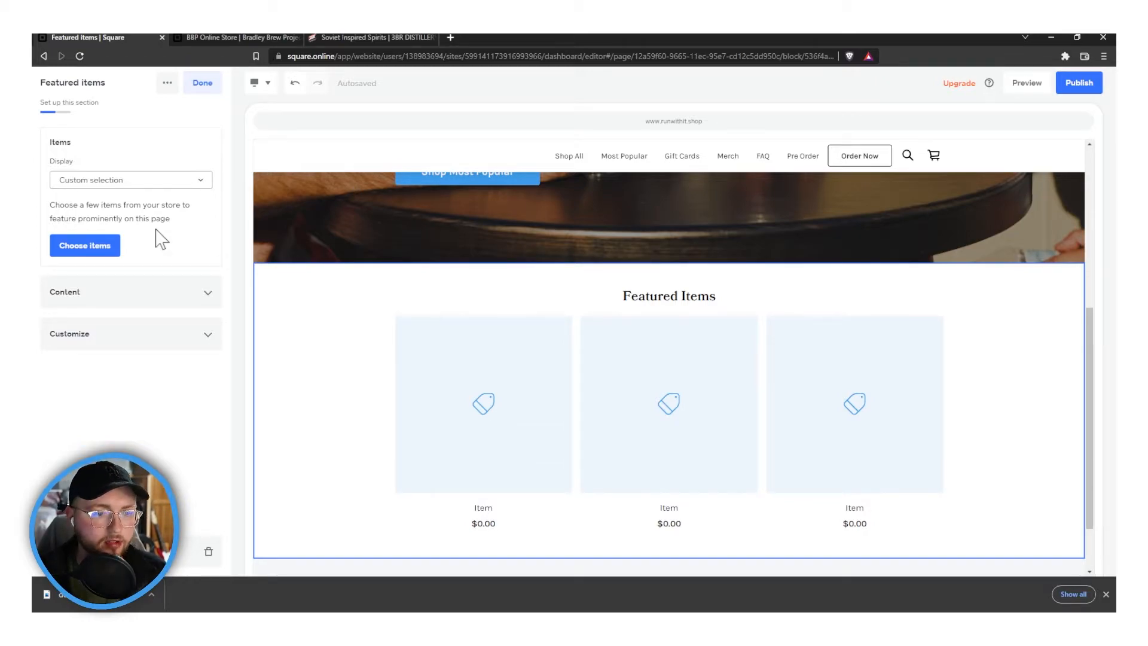
Feature the Minimal Blue Tee - REFLECTIVE, Limited Blue Tee, Black Long Sleeve Tee and Black T-Shirt in the section
click(98, 251)
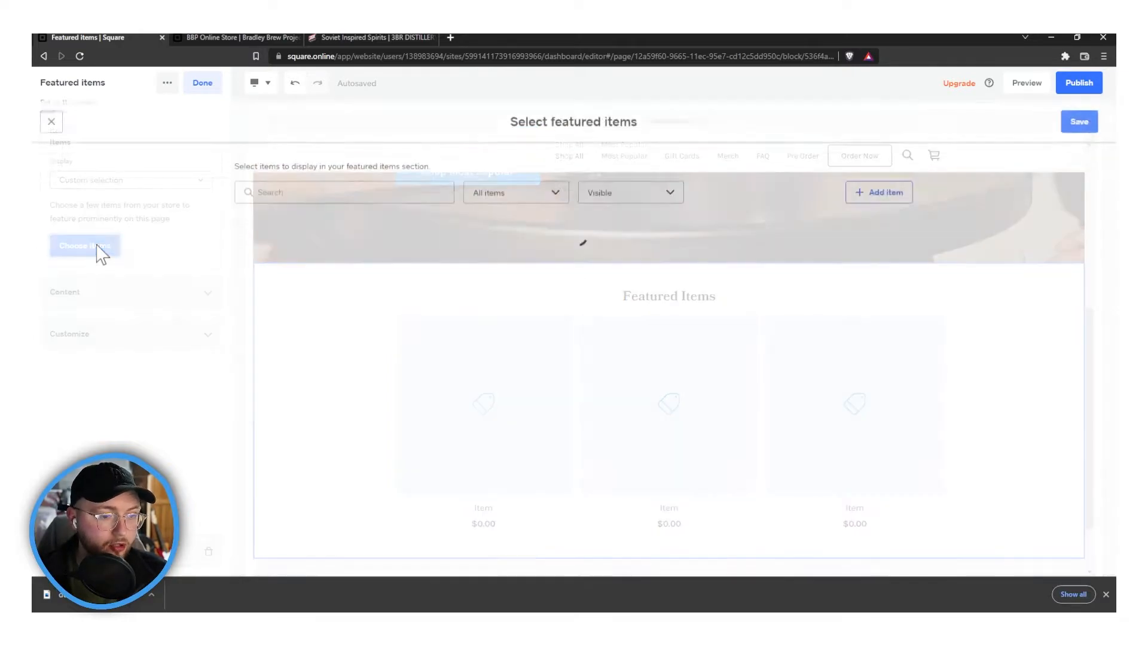
click(248, 222)
click(249, 257)
click(249, 291)
click(249, 324)
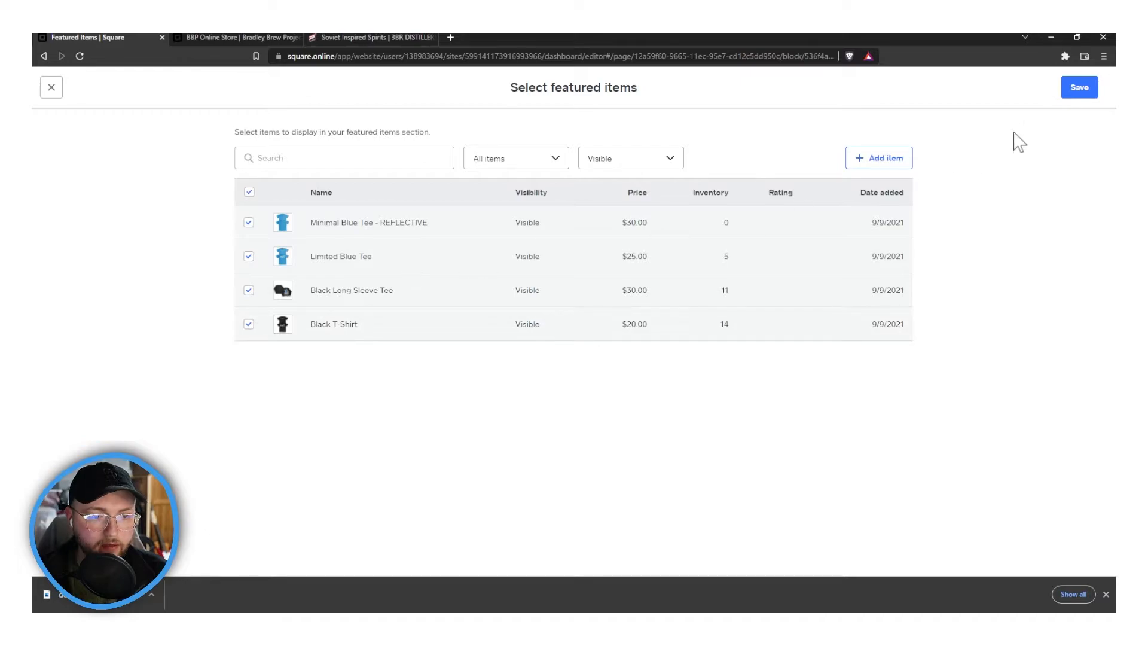
click(1062, 91)
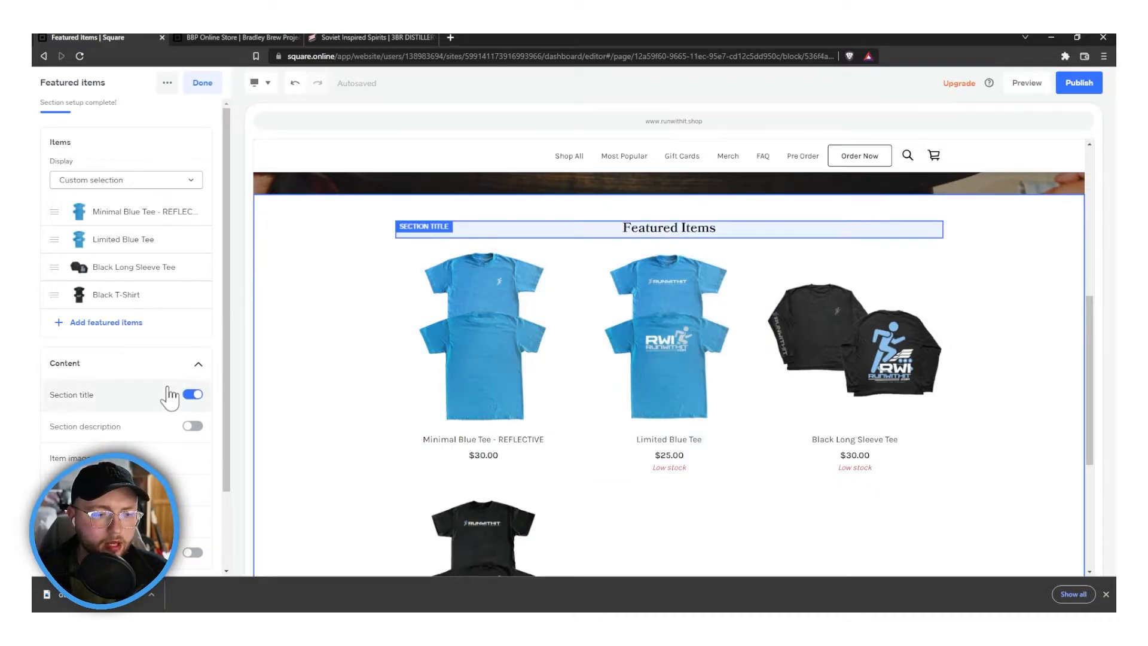
Set the Featured items section's layout to 4 columns
scroll(569, 325, down, 3)
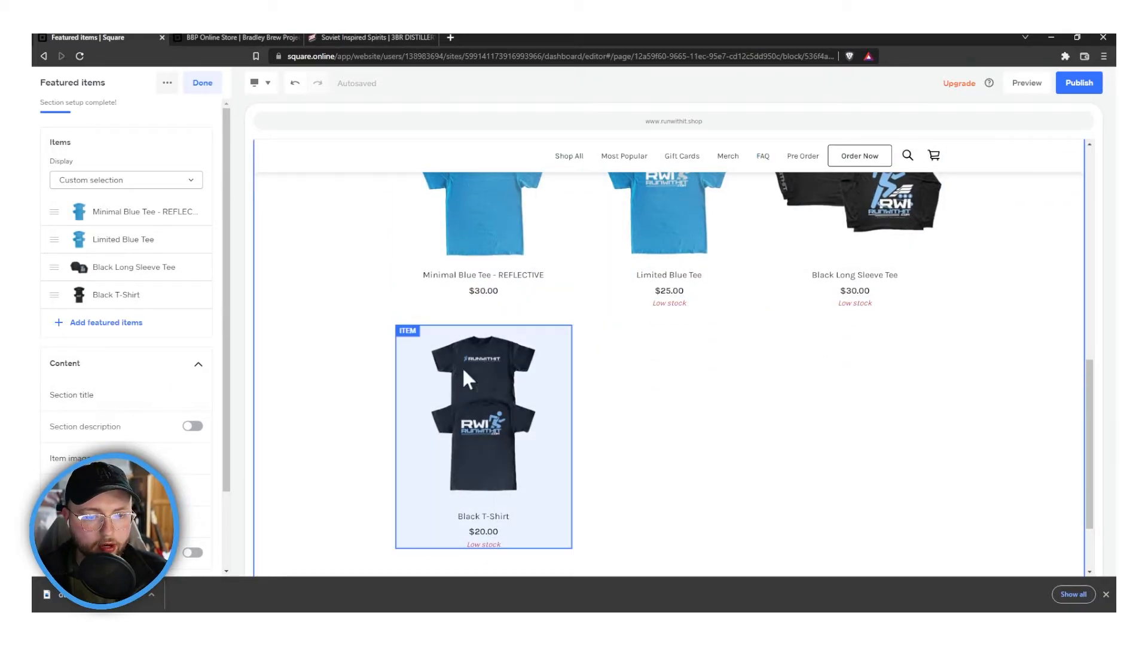
scroll(153, 328, down, 2)
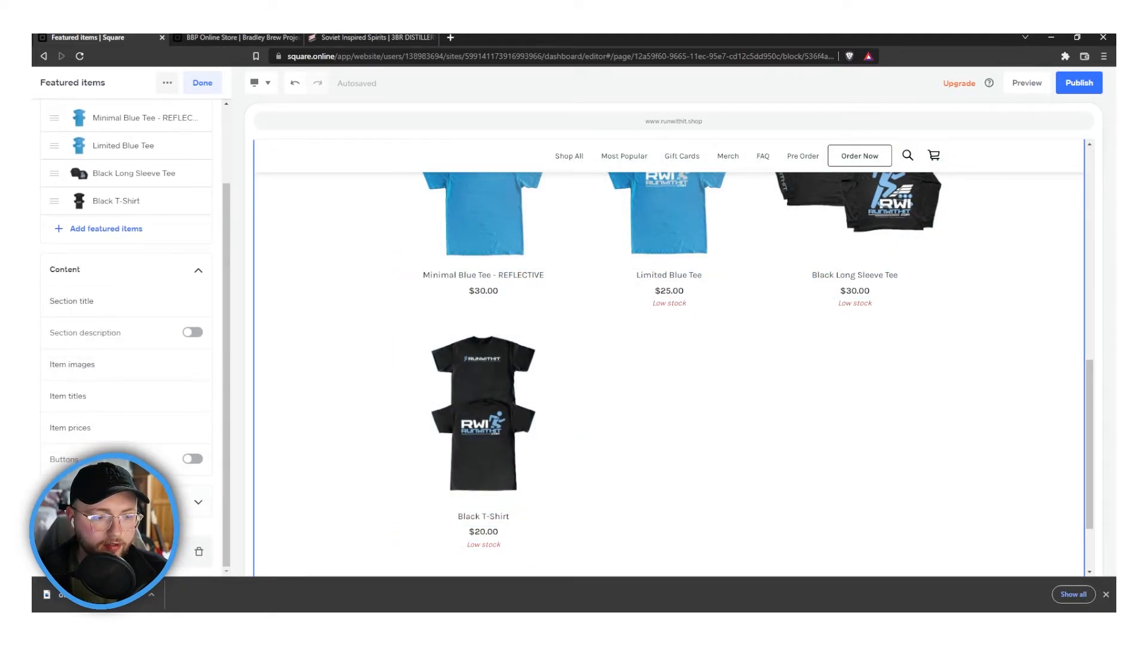
scroll(174, 379, down, 2)
scroll(142, 392, down, 3)
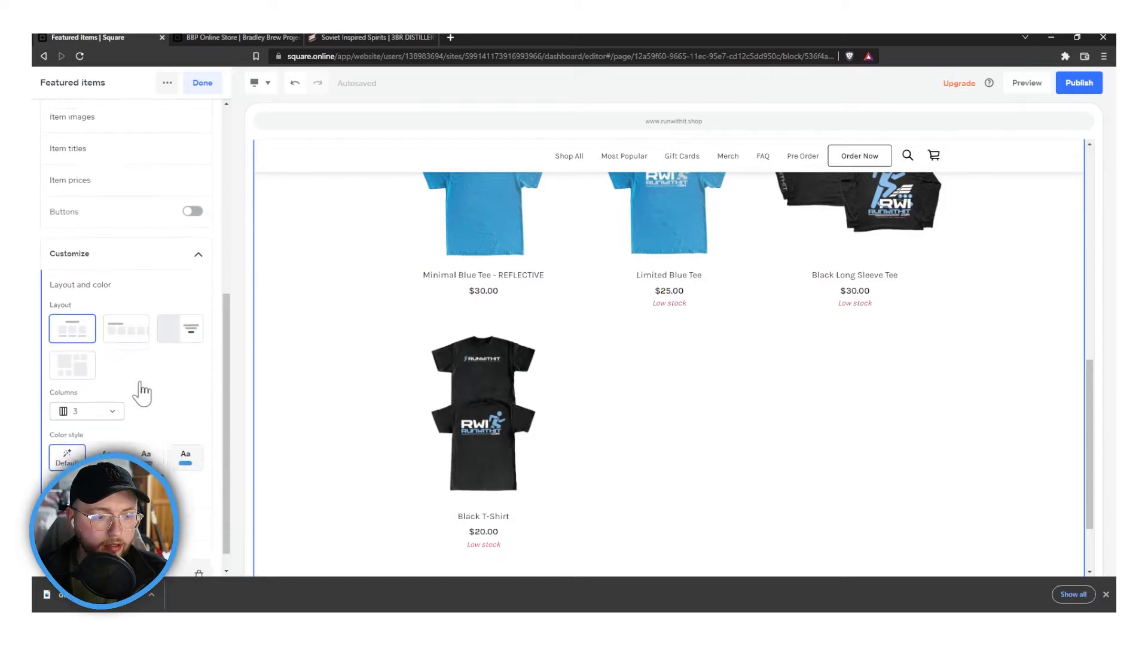
click(89, 394)
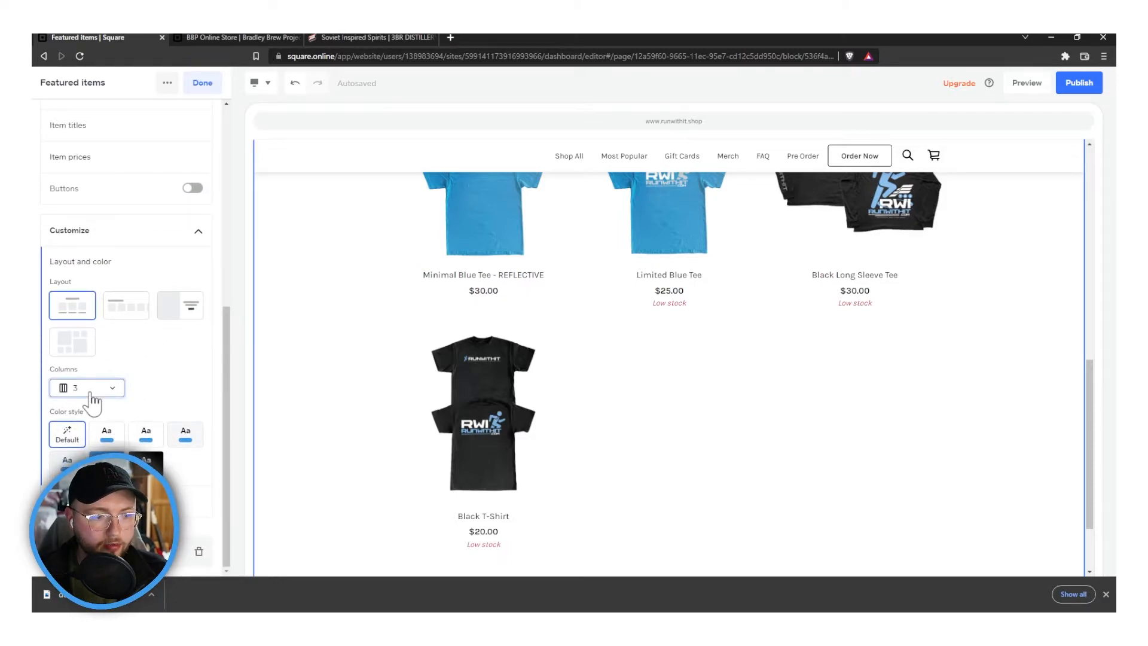
click(79, 446)
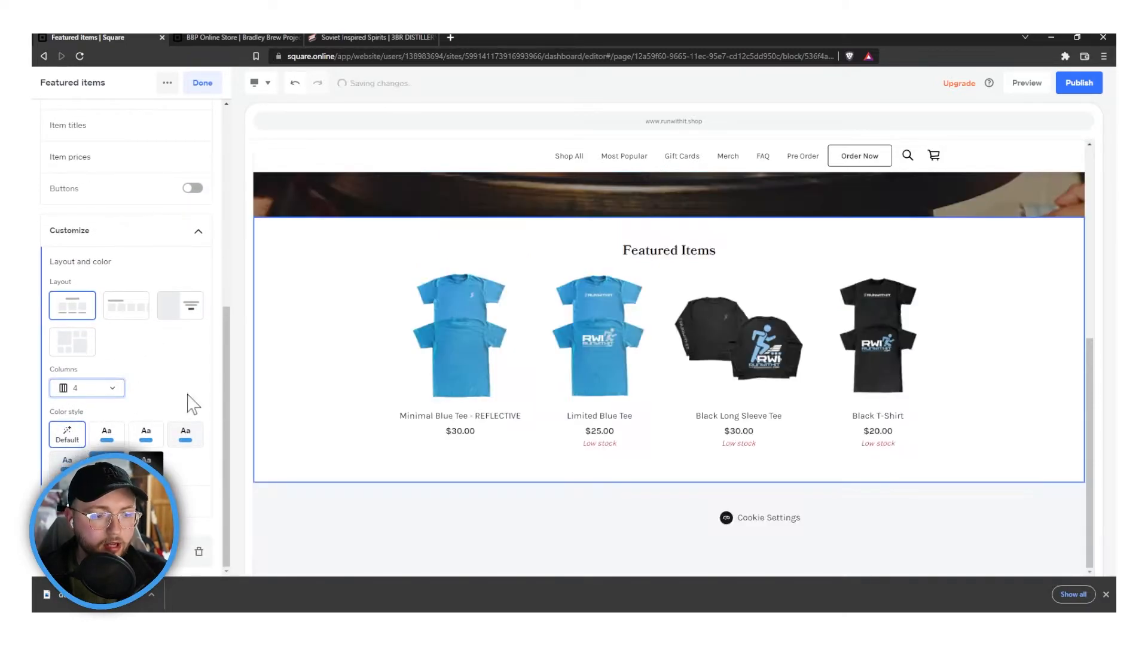
Enable the section description and the item buttons in the Featured items section
scroll(725, 306, up, 1)
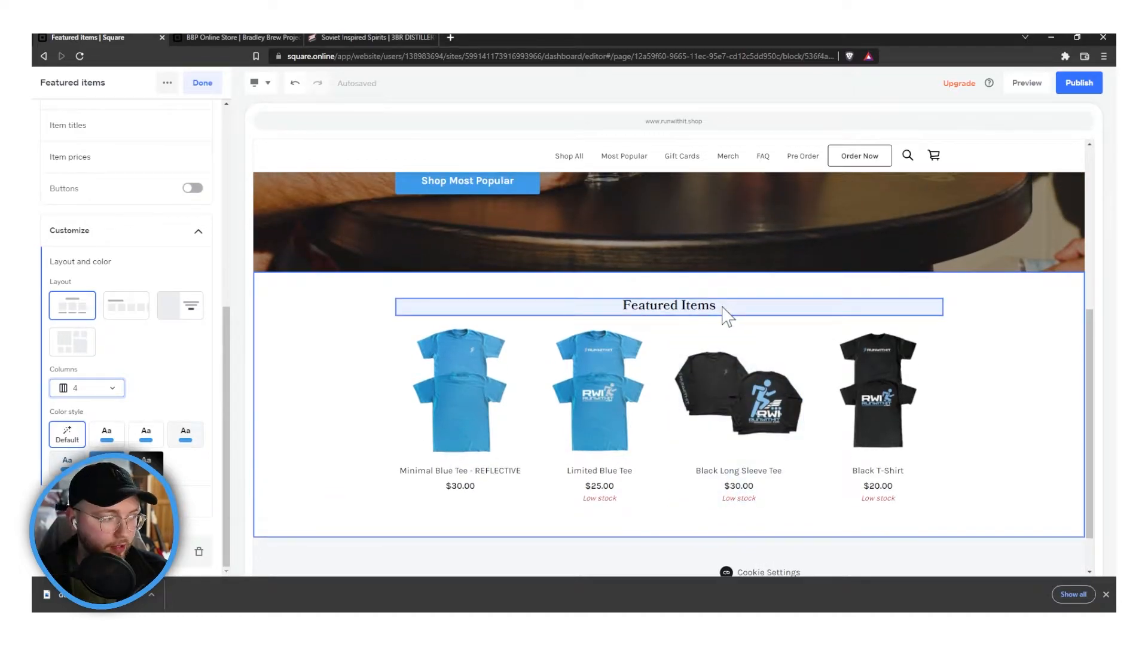
click(694, 308)
click(187, 271)
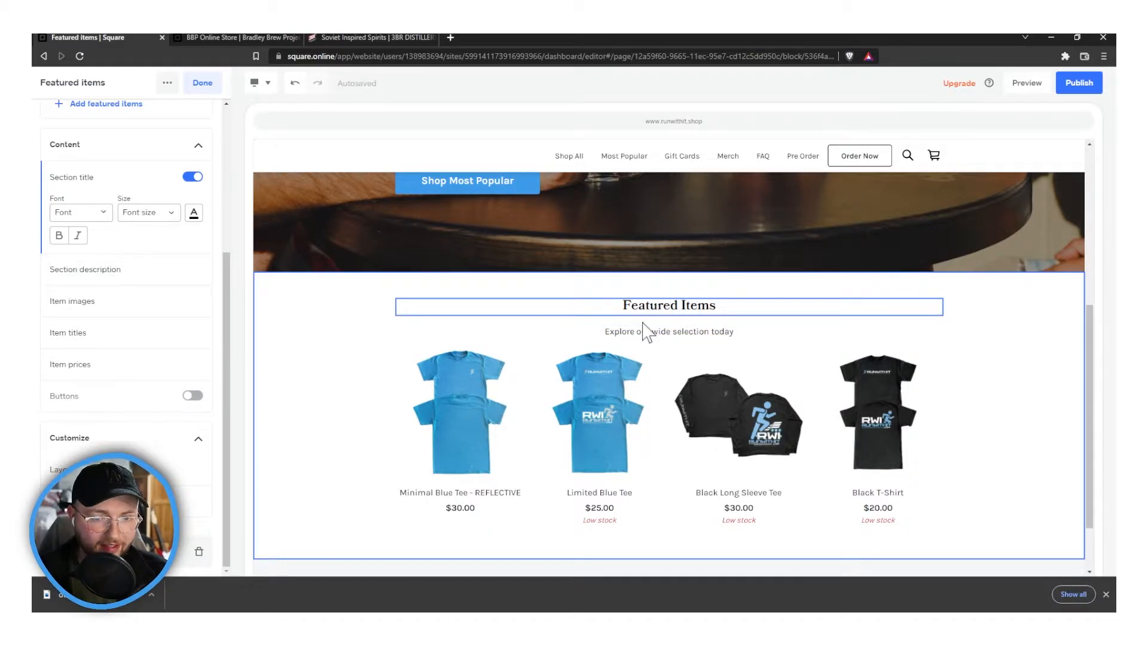
click(193, 396)
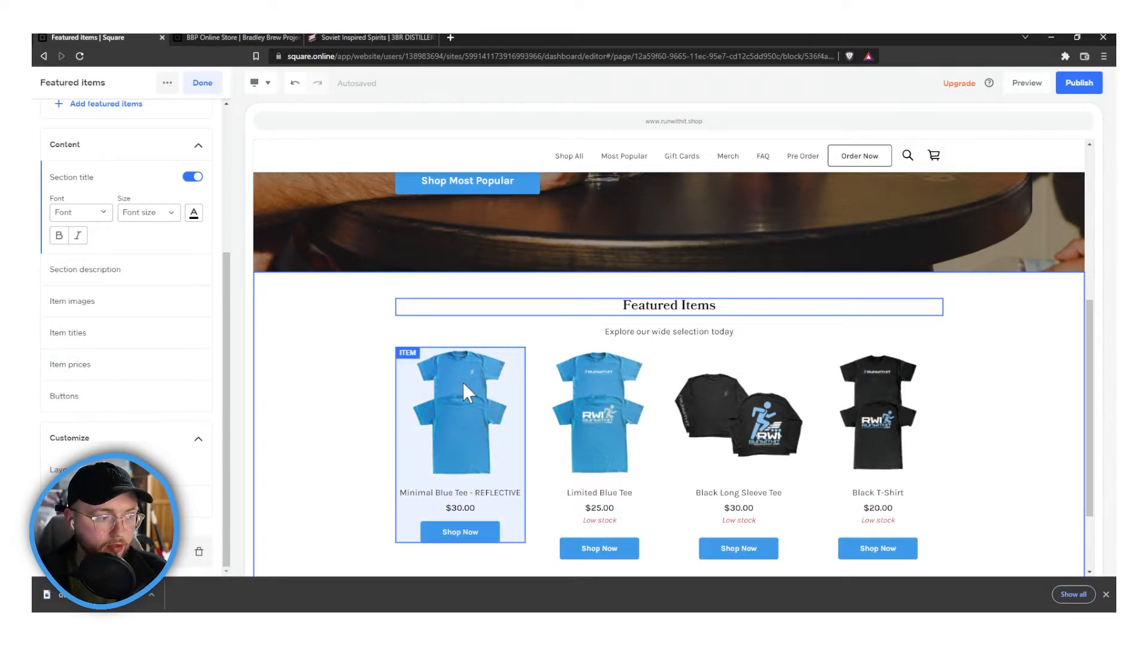
Compare the Featured items section's title and description with the popular product headings on the 3BR Distillery and Bradley Brew Project sites
scroll(356, 348, down, 2)
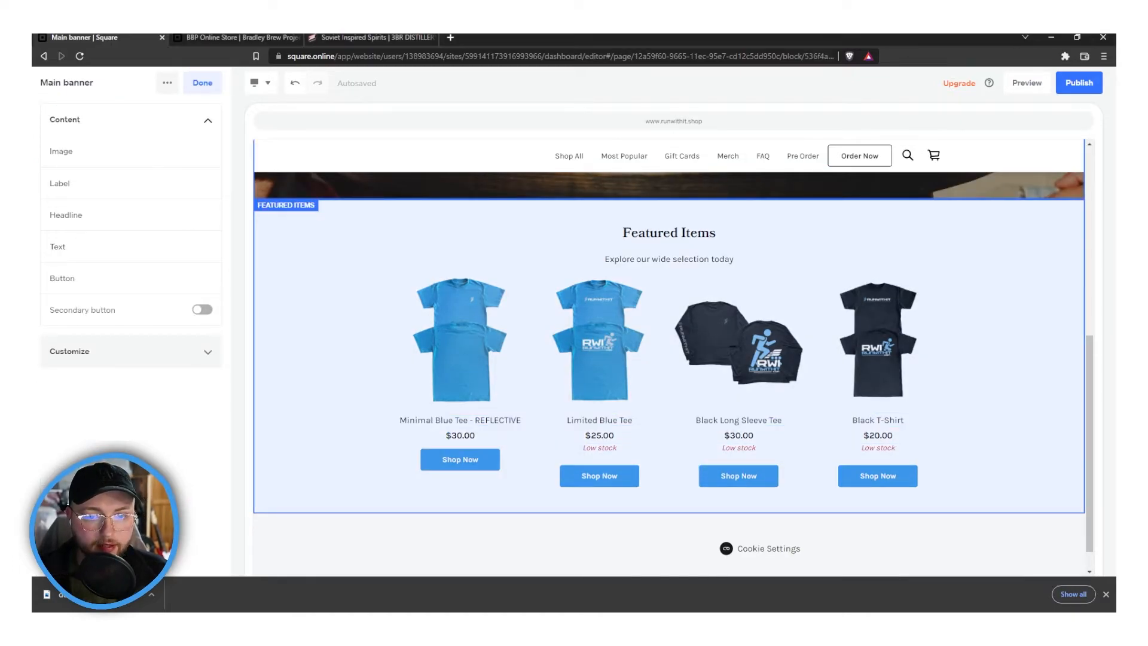
click(654, 248)
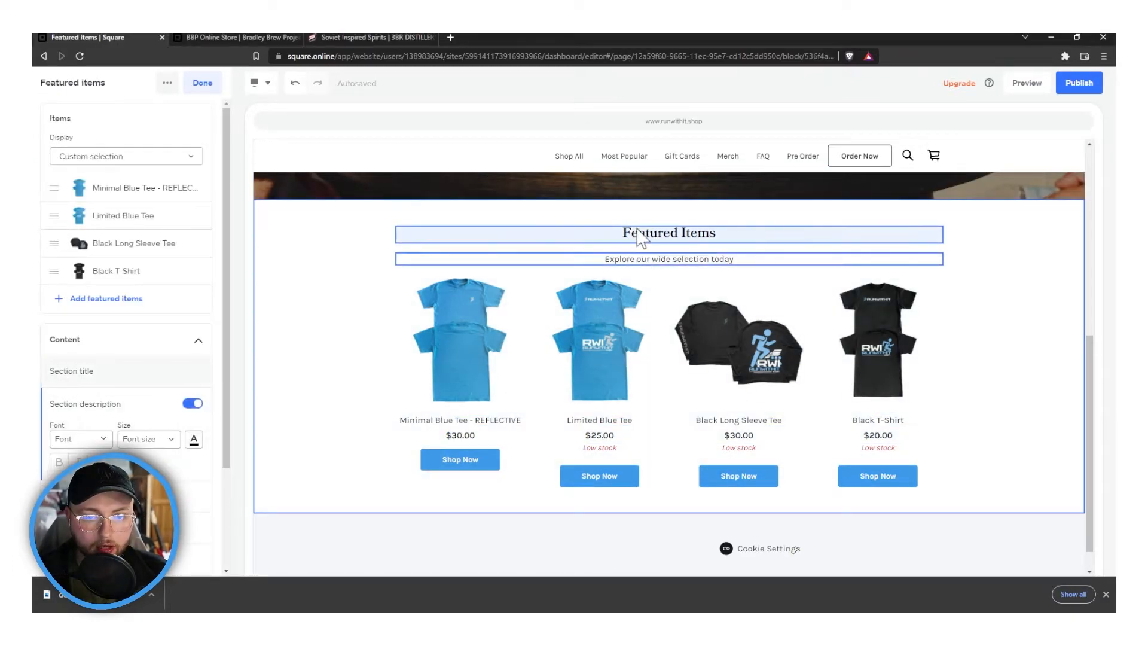
click(365, 37)
scroll(340, 240, up, 2)
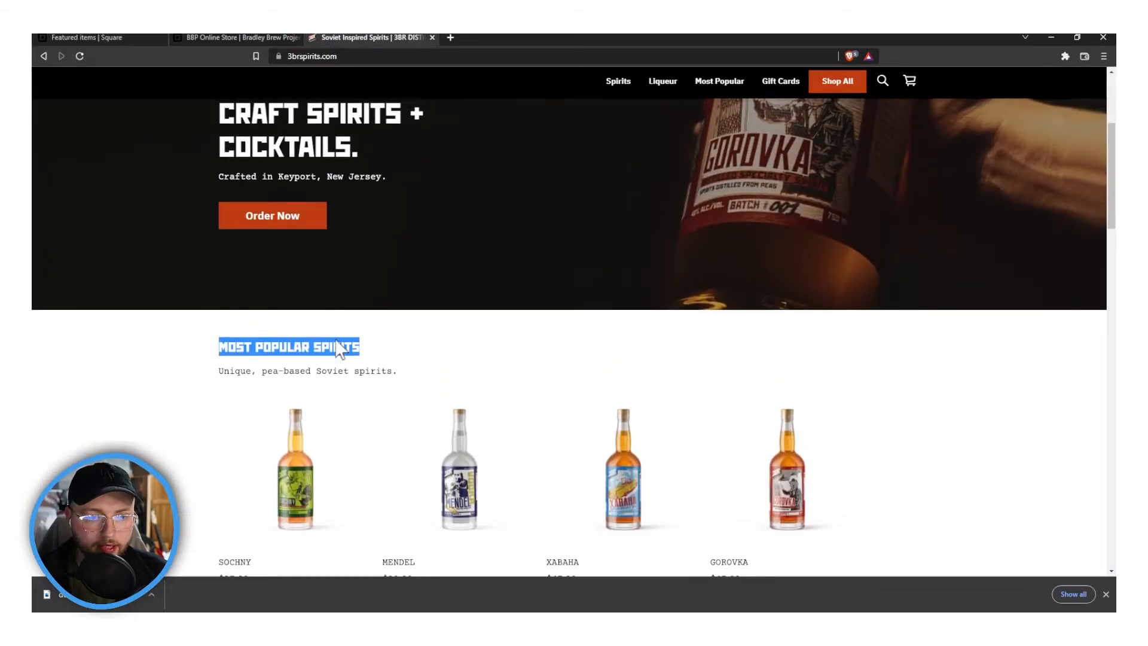
click(337, 374)
click(227, 37)
click(318, 274)
Return to the Square Online editor, check the Featured items section's description and close the section's settings
click(102, 37)
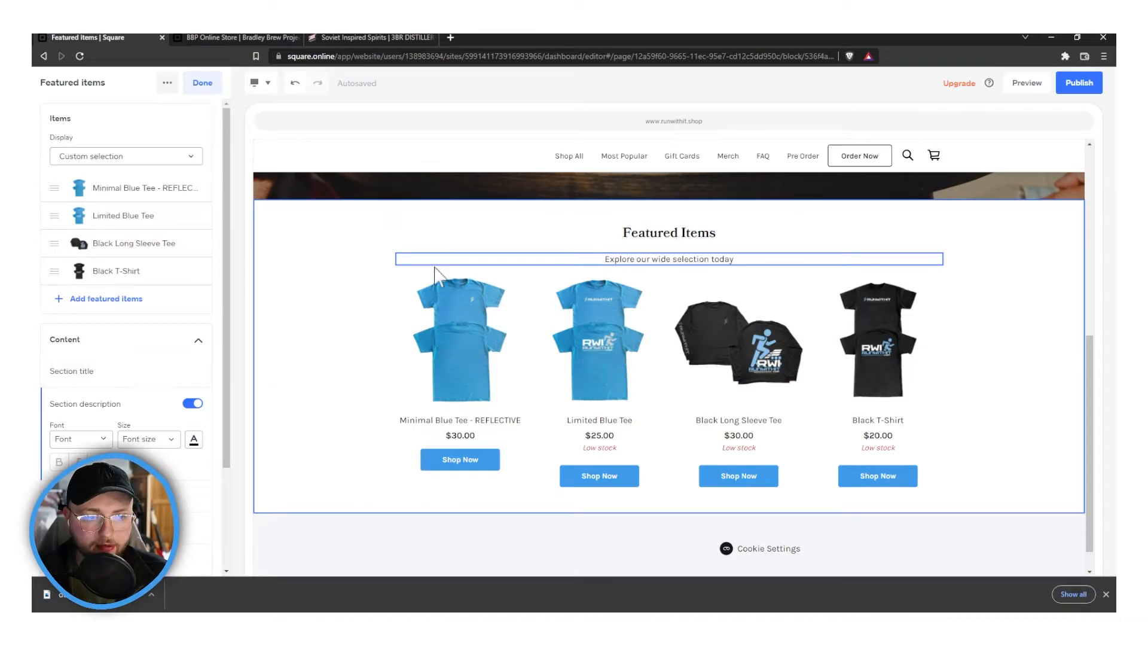
triple_click(650, 258)
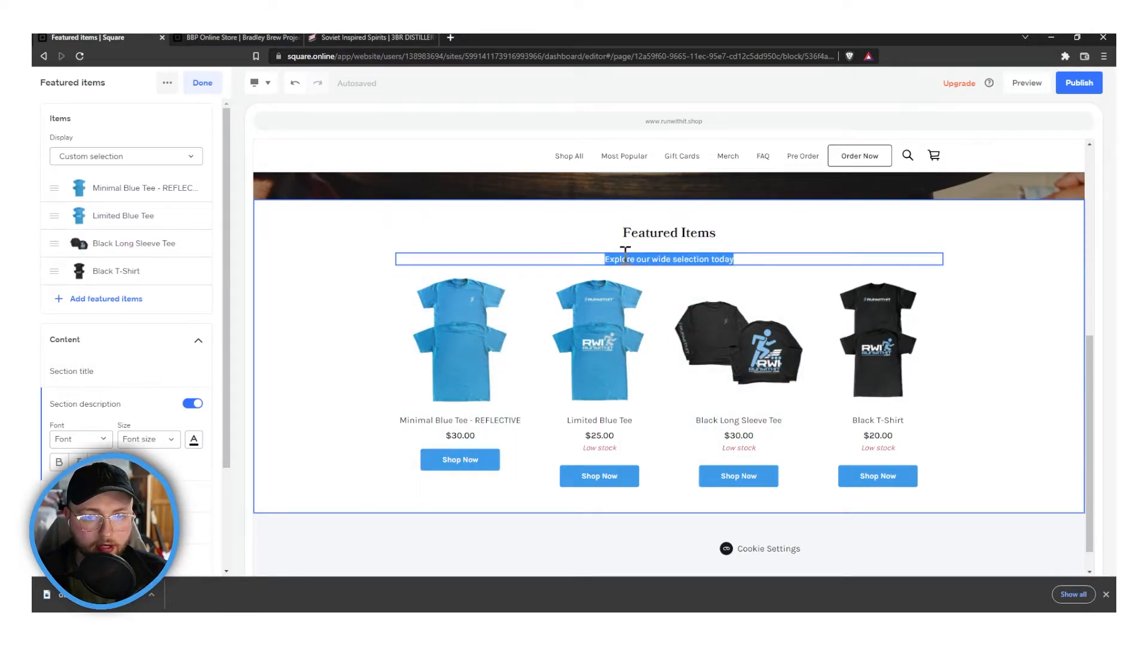
click(193, 403)
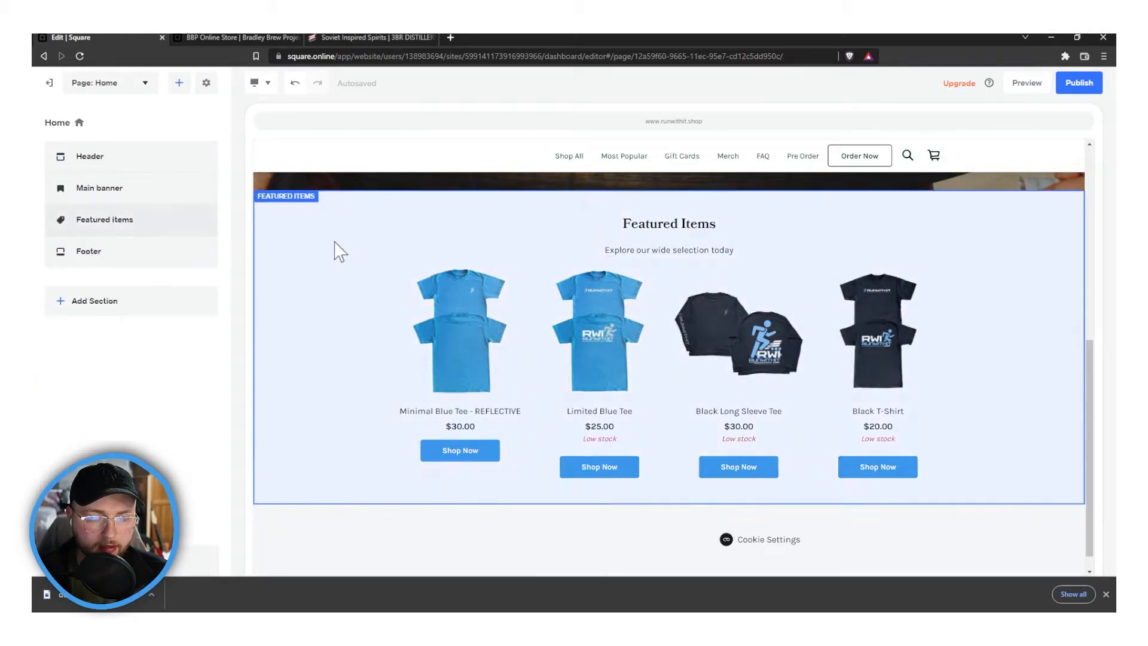
Add a Text and image section below Featured items, using the layout with text on the left and the image on the right
scroll(328, 269, up, 4)
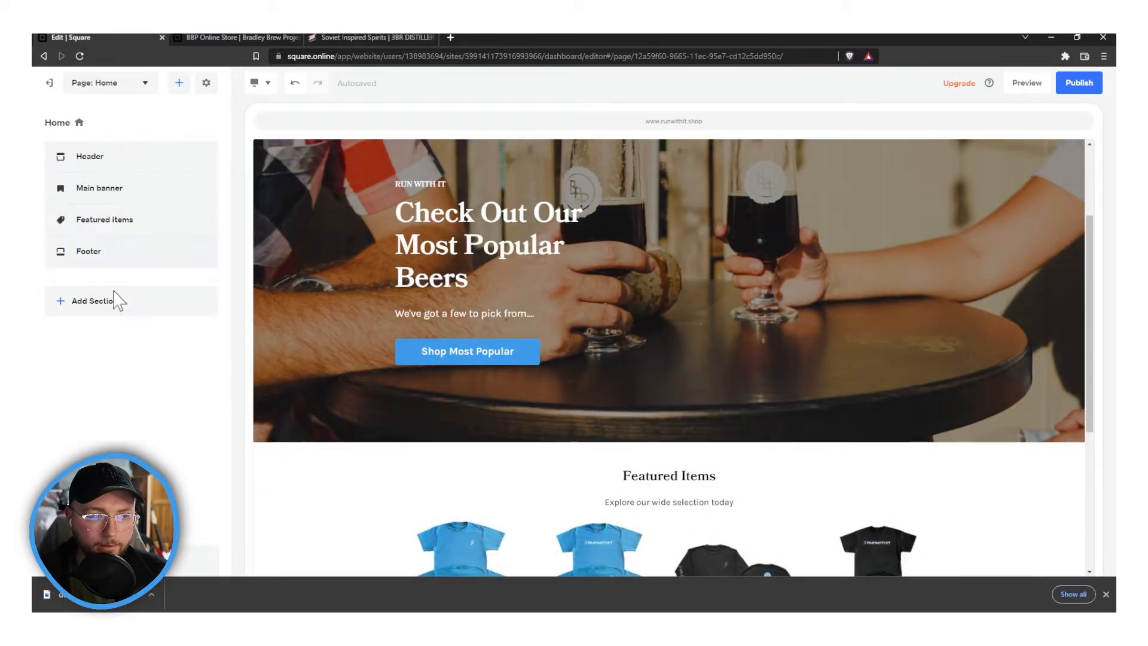
scroll(443, 284, down, 5)
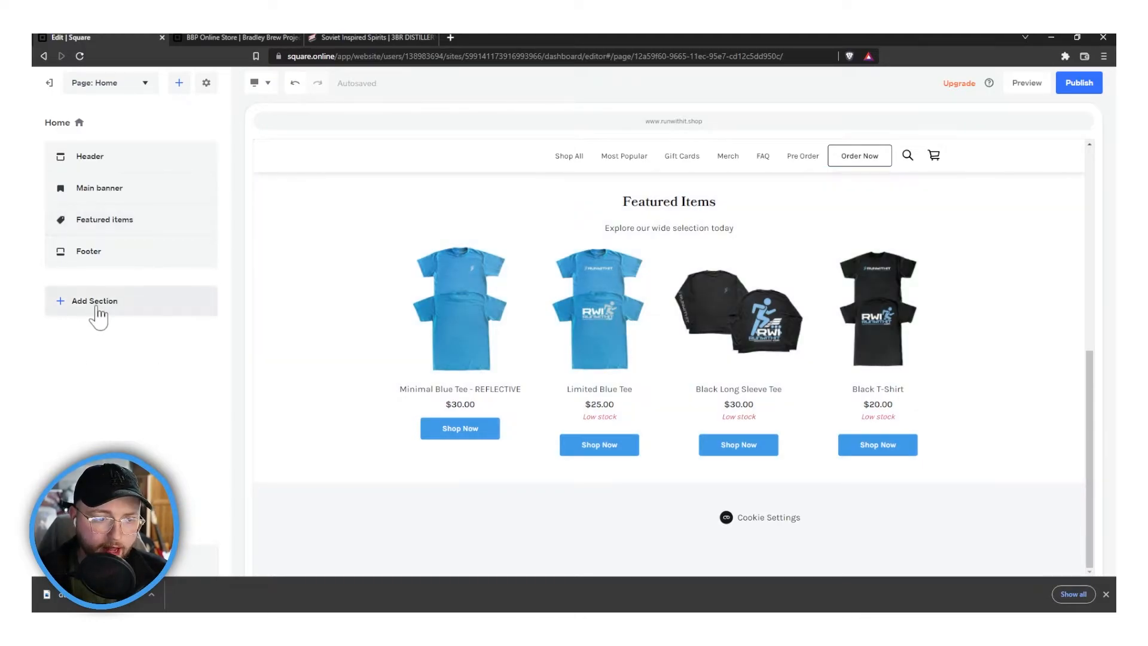
click(94, 306)
scroll(128, 418, down, 2)
click(116, 366)
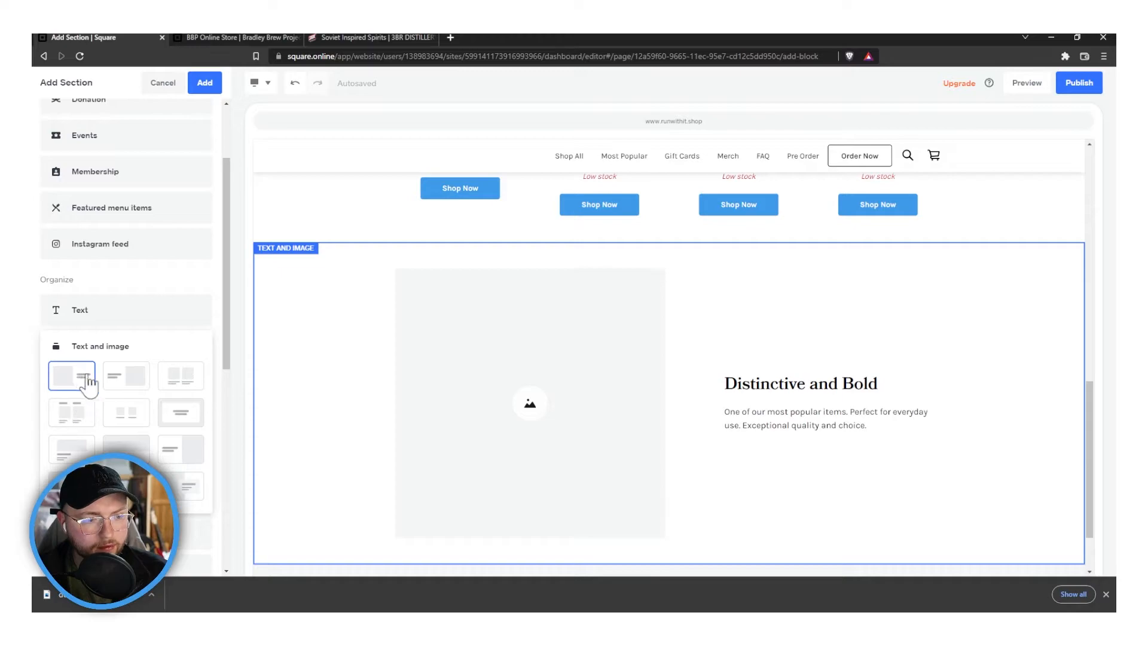
click(116, 381)
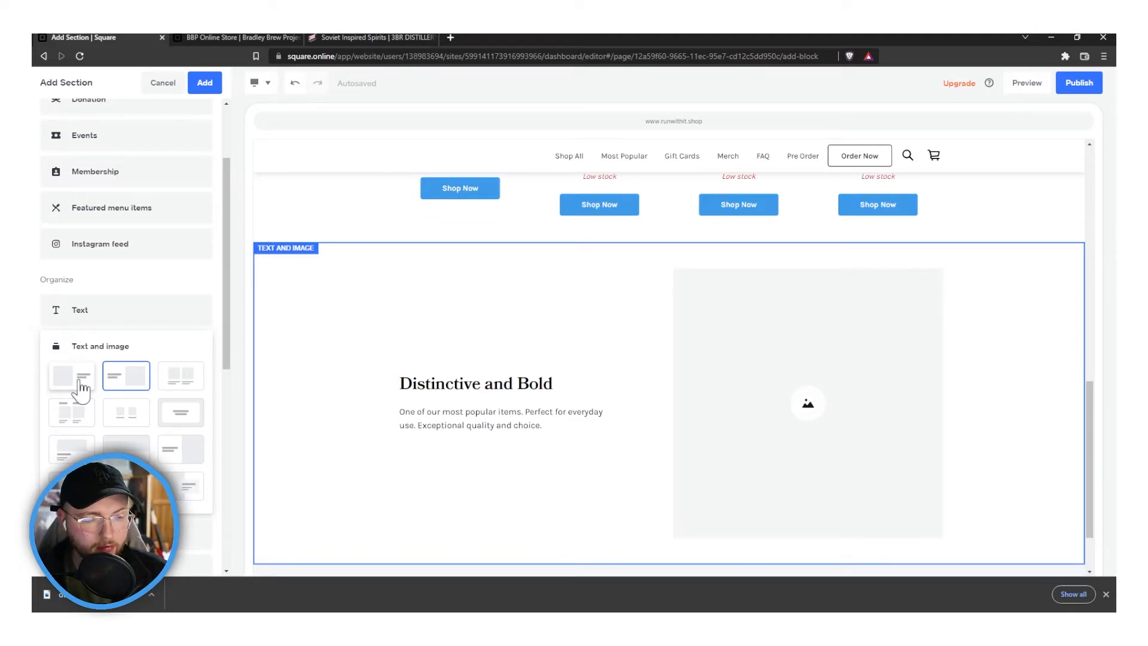
scroll(542, 359, up, 6)
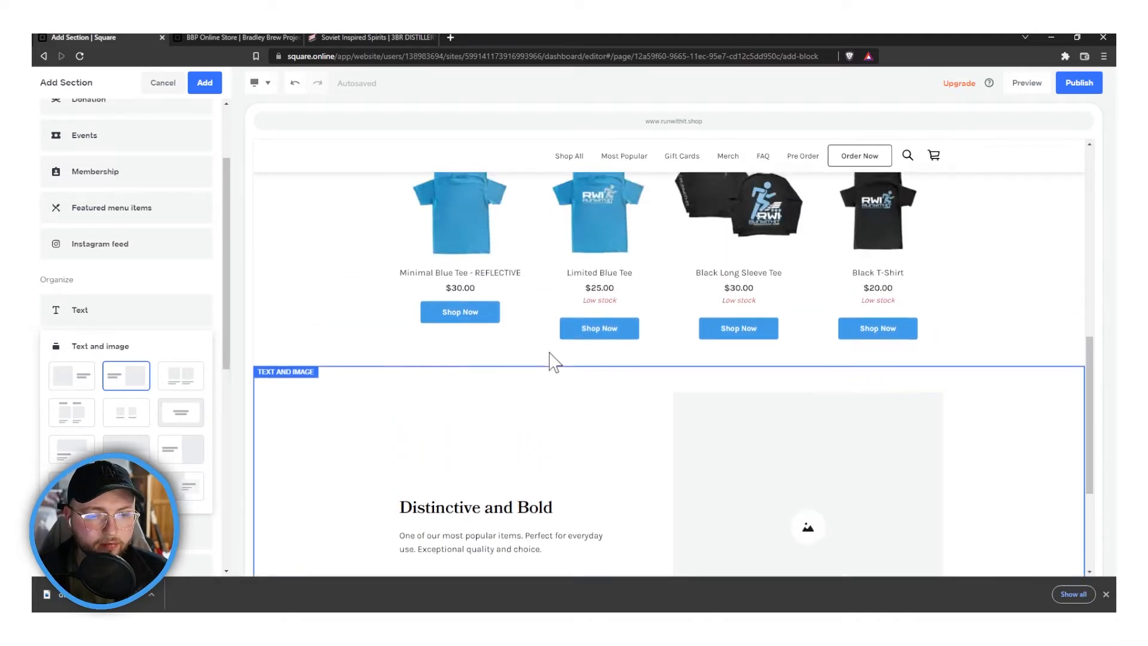
scroll(490, 317, up, 4)
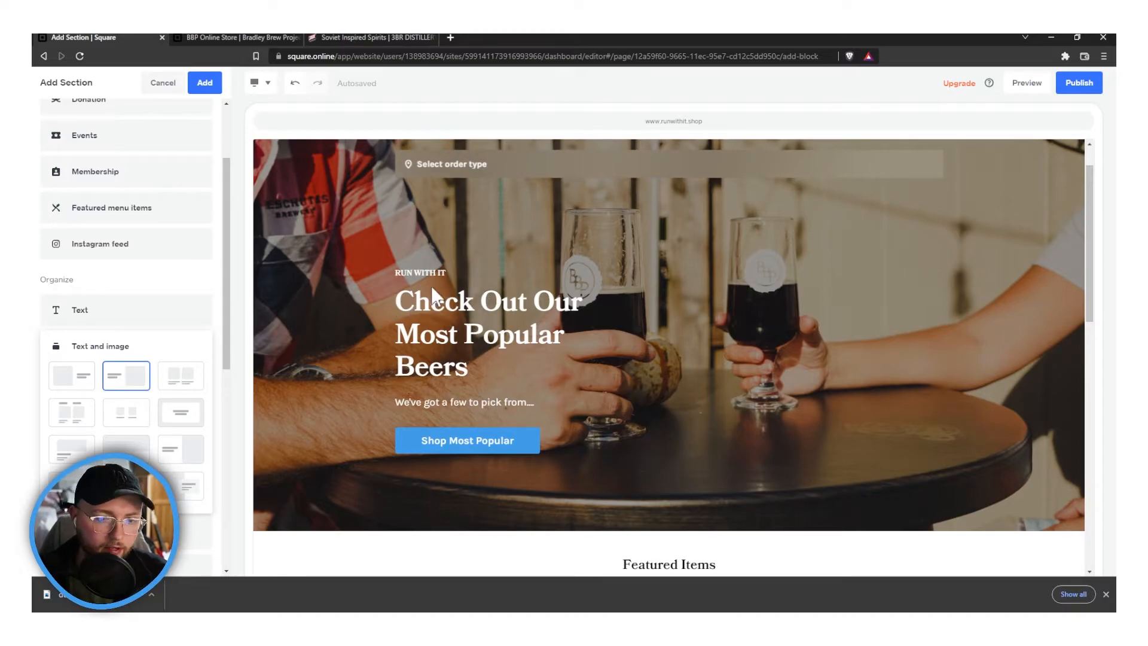
scroll(441, 293, down, 10)
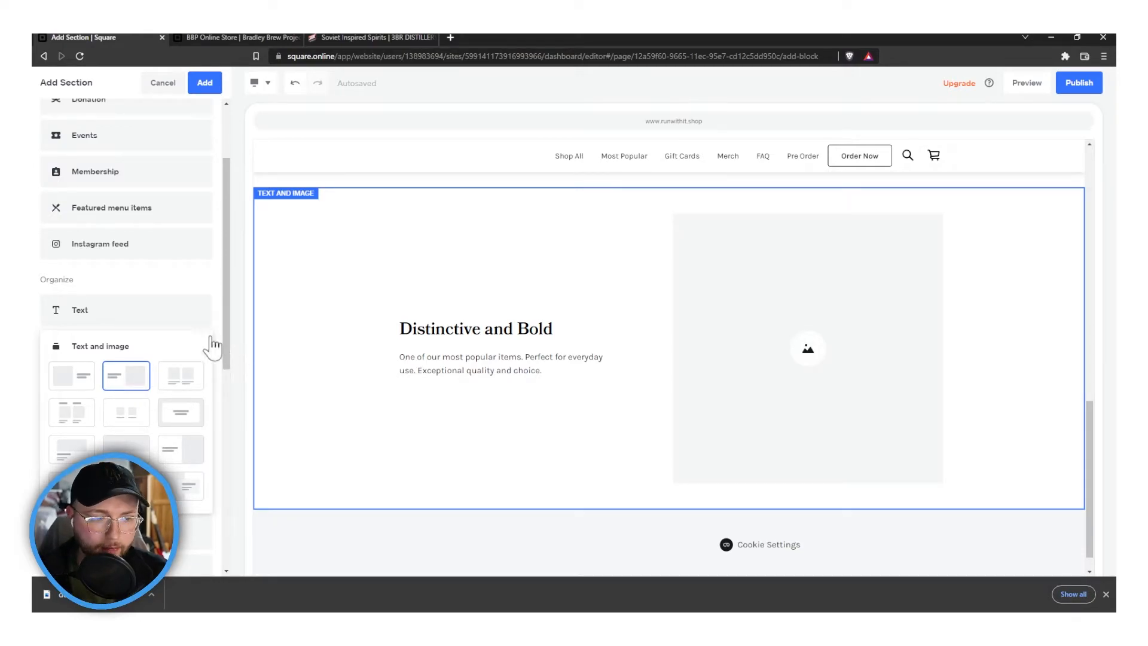
click(205, 83)
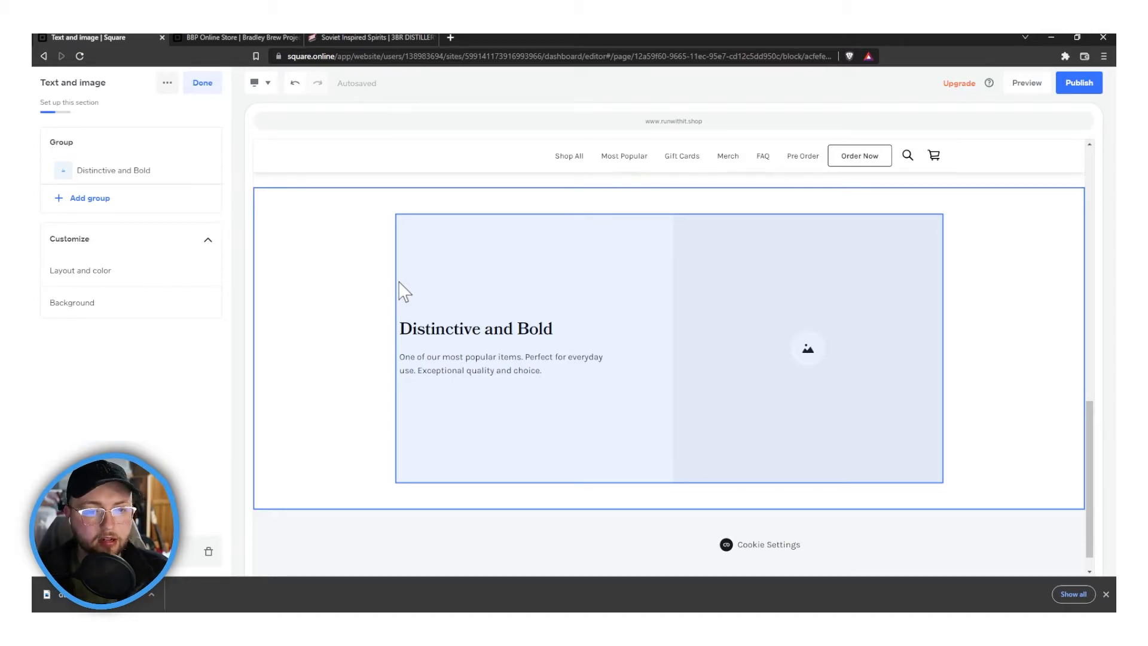
Study the featured spirit section and its linked product page on the 3BR Distillery site, then glance at the Bradley Brew Project site
click(371, 37)
scroll(299, 389, down, 2)
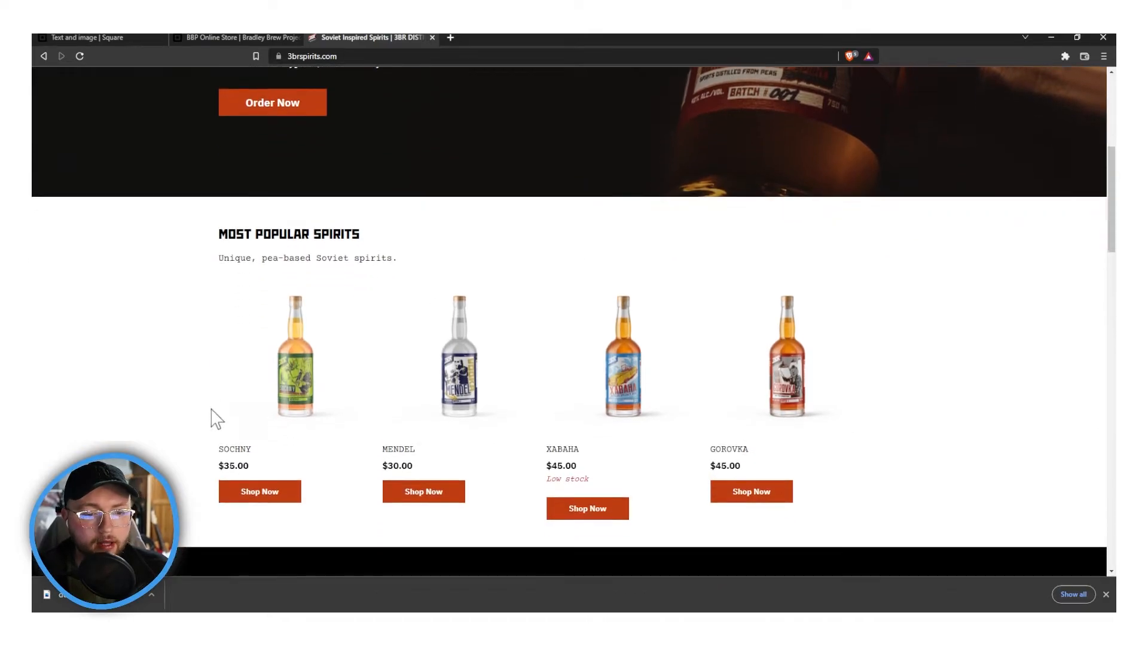
triple_click(247, 235)
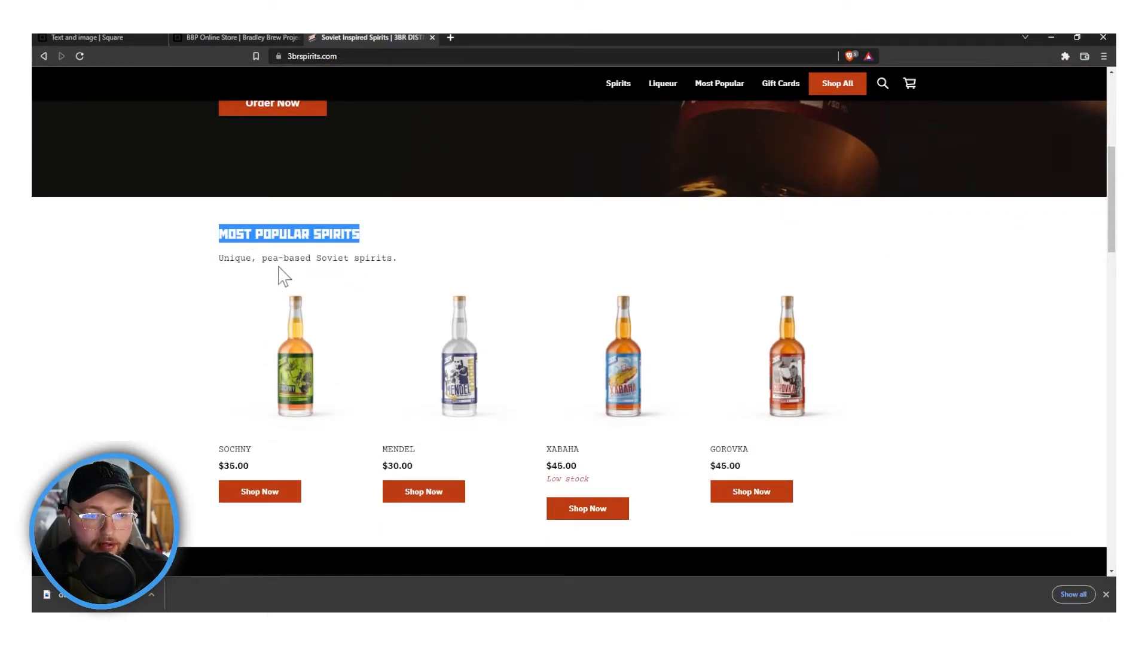
scroll(276, 271, down, 8)
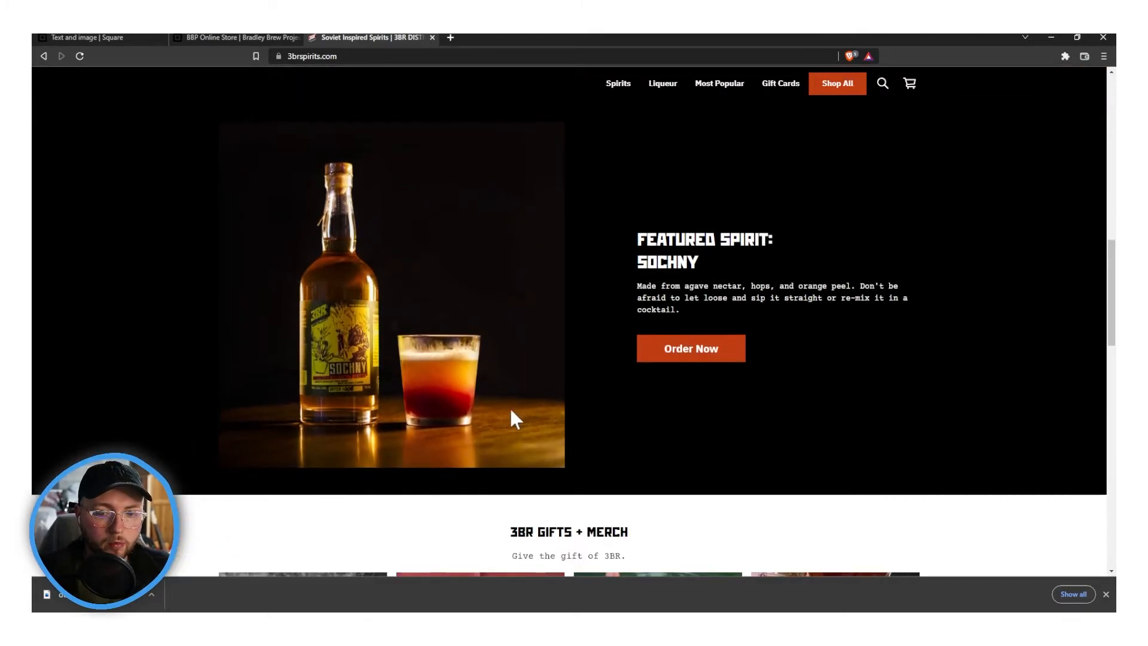
scroll(479, 371, up, 1)
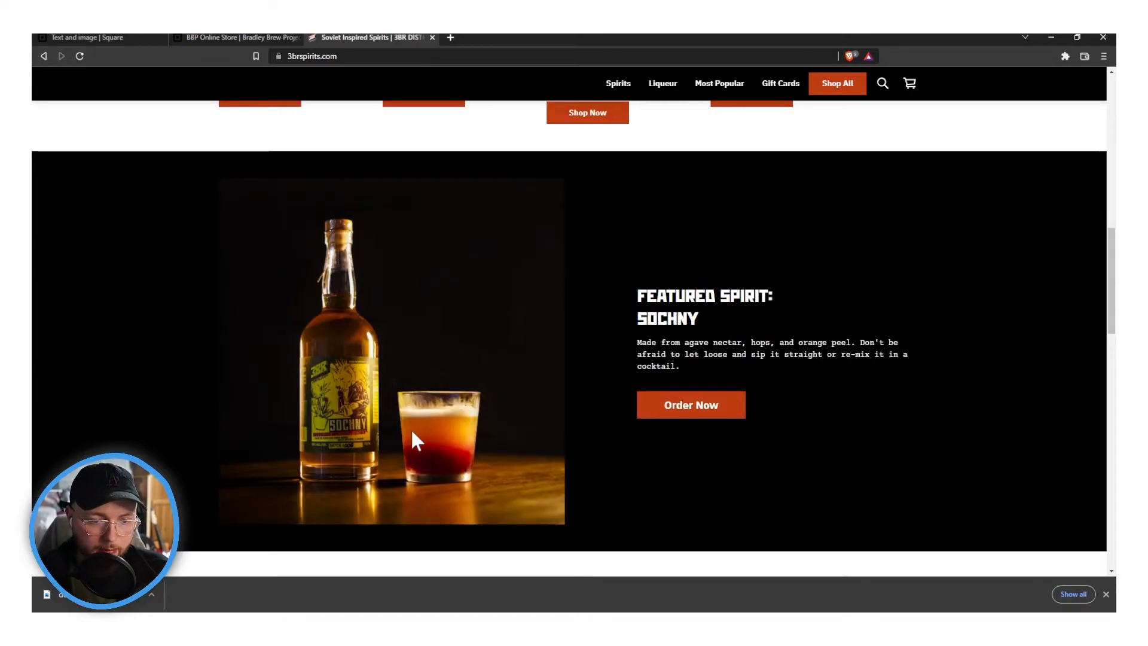
double_click(673, 319)
double_click(664, 297)
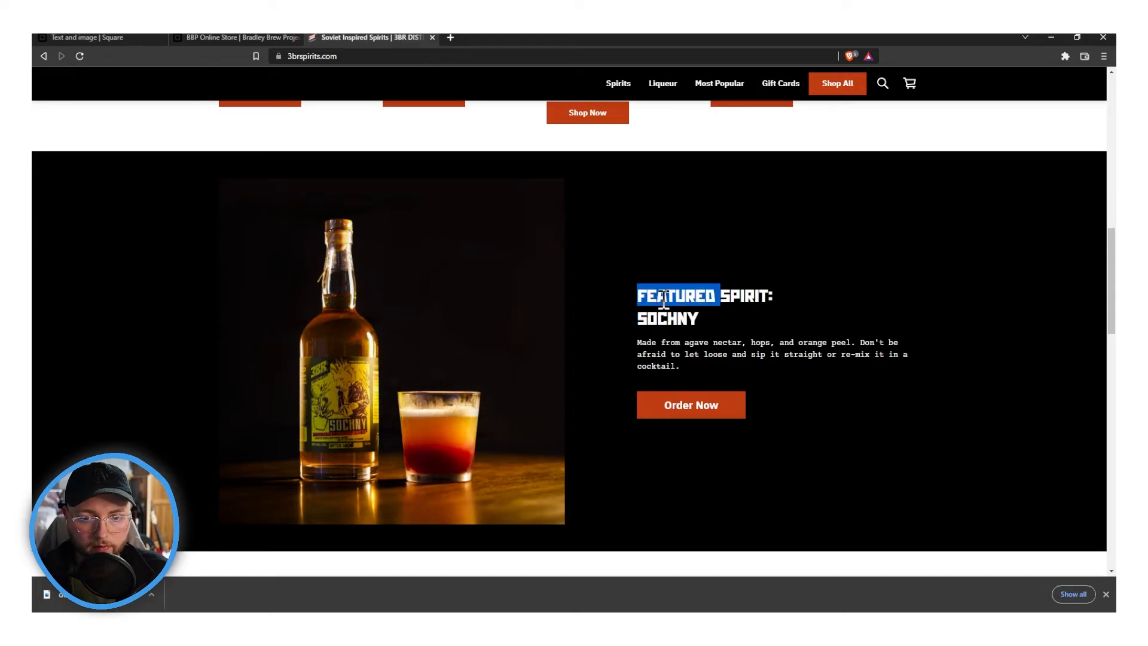
triple_click(664, 297)
drag(671, 366, 629, 335)
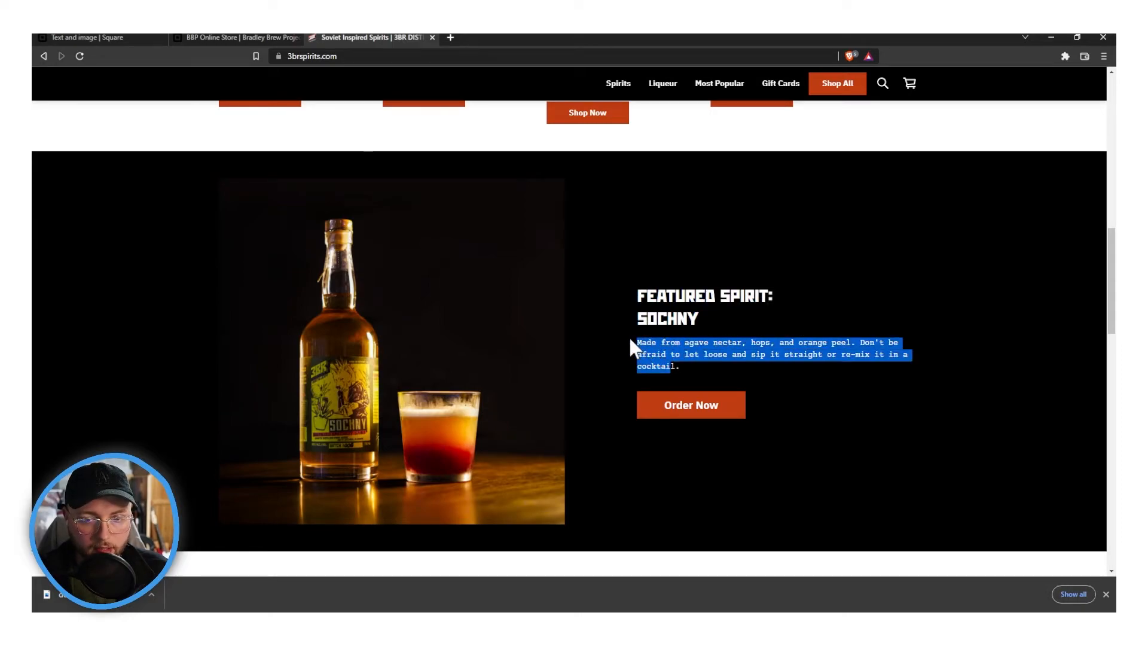
click(671, 410)
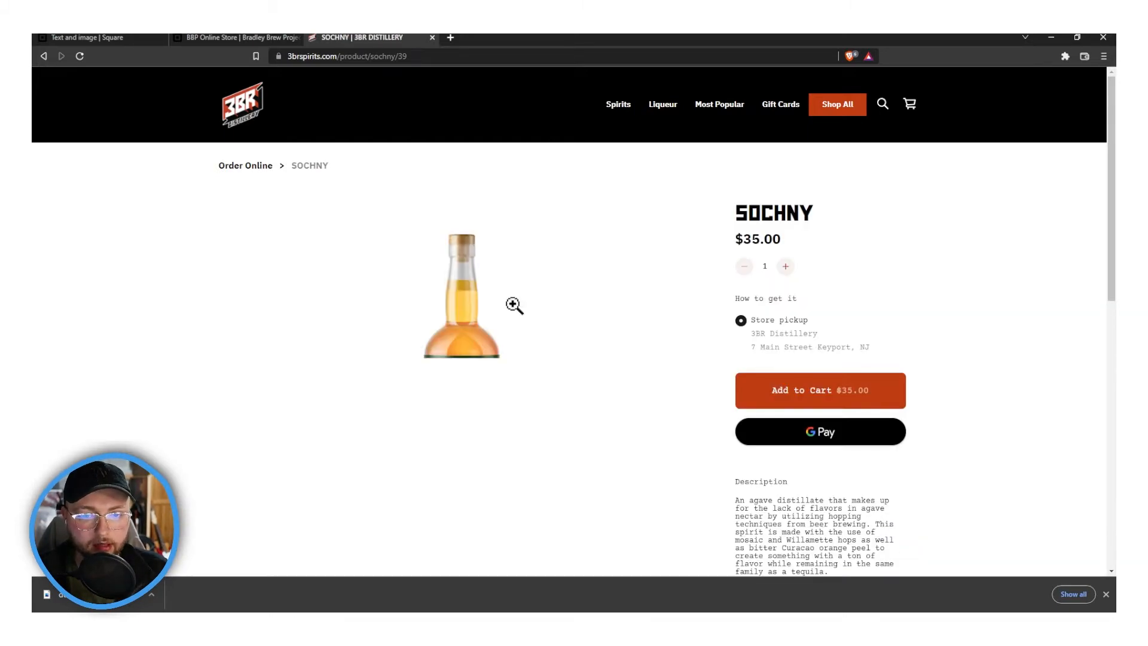
click(217, 37)
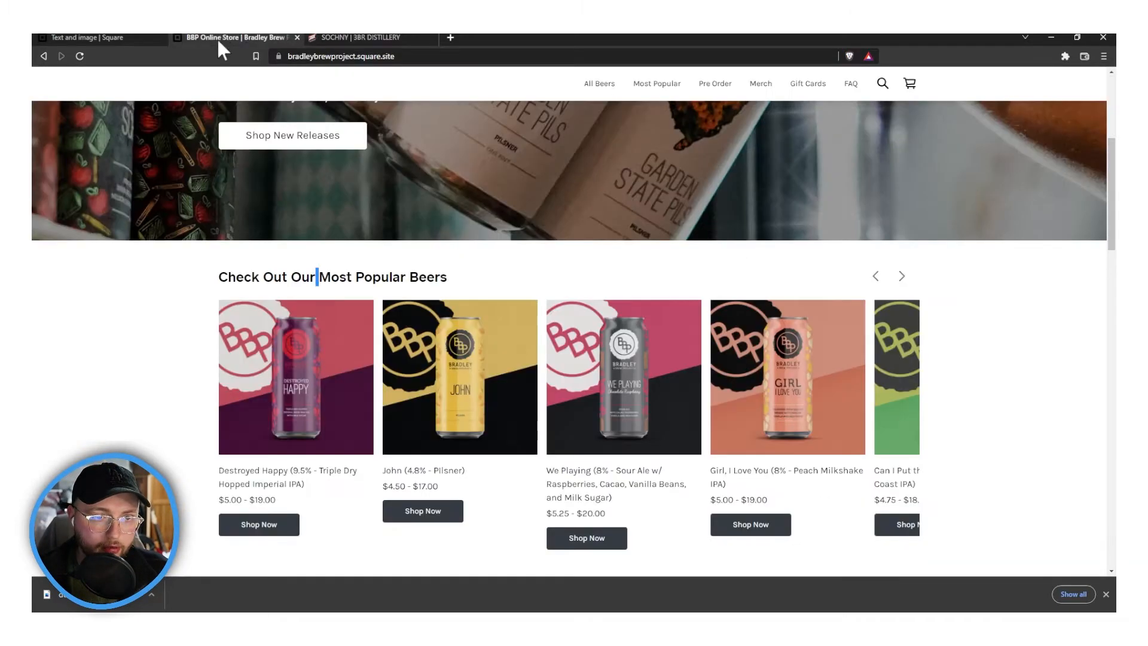
In the Square Online editor, title the text and image group "Specific Beer" and set its text to "Description of the specific beer"
click(88, 37)
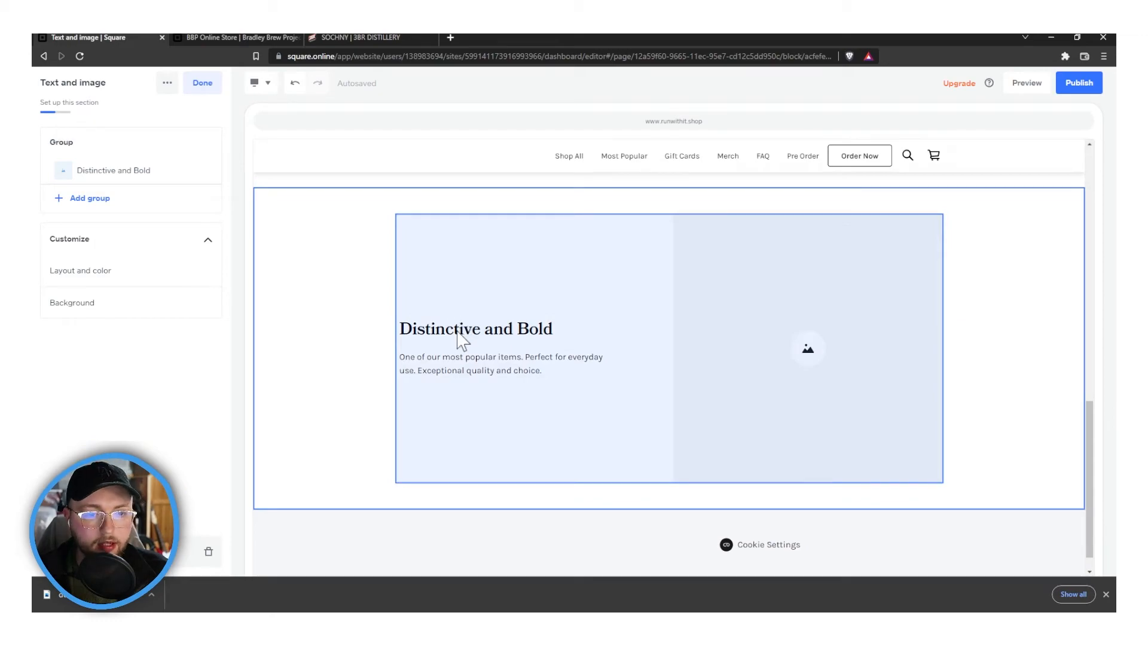
click(452, 335)
click(448, 329)
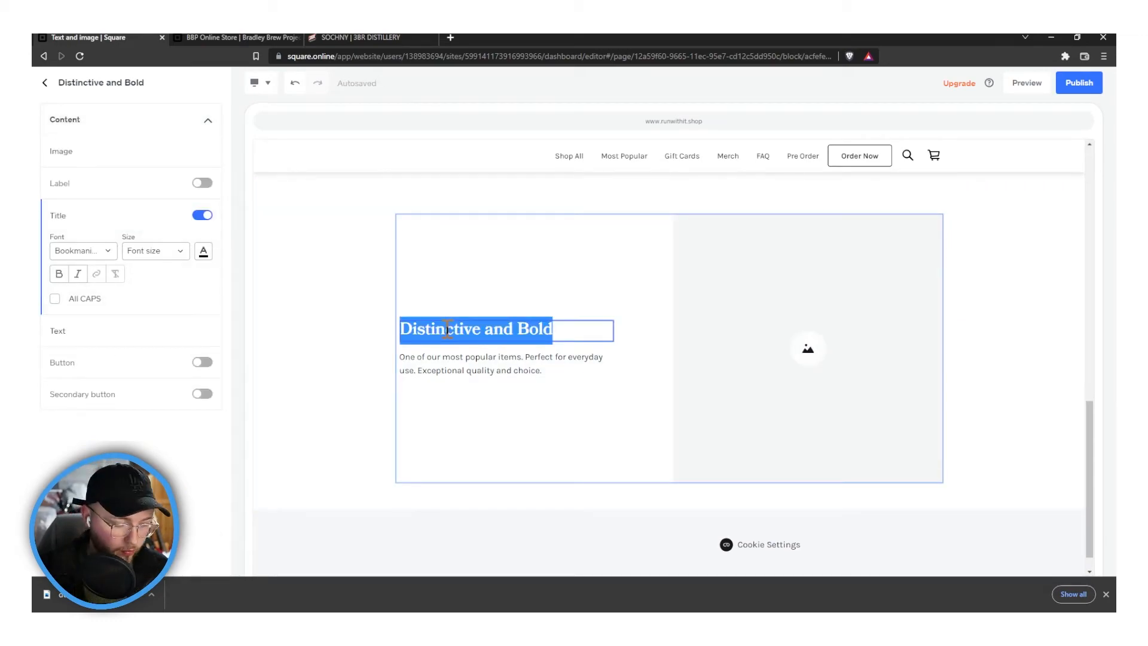
text(Specific Beer)
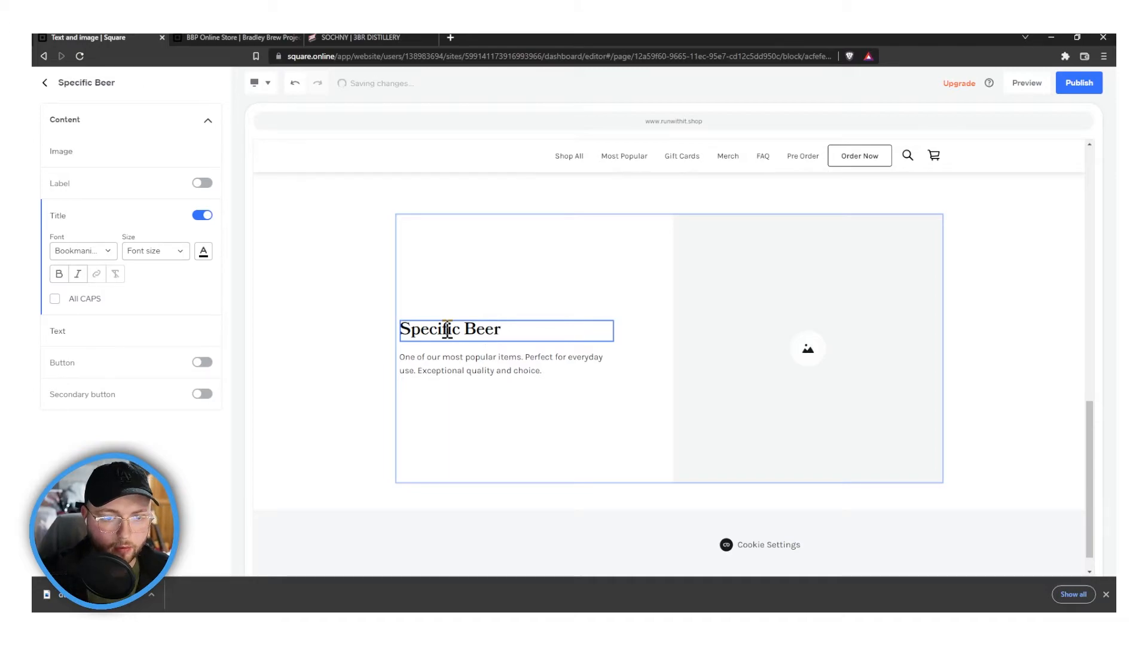
click(505, 383)
click(503, 377)
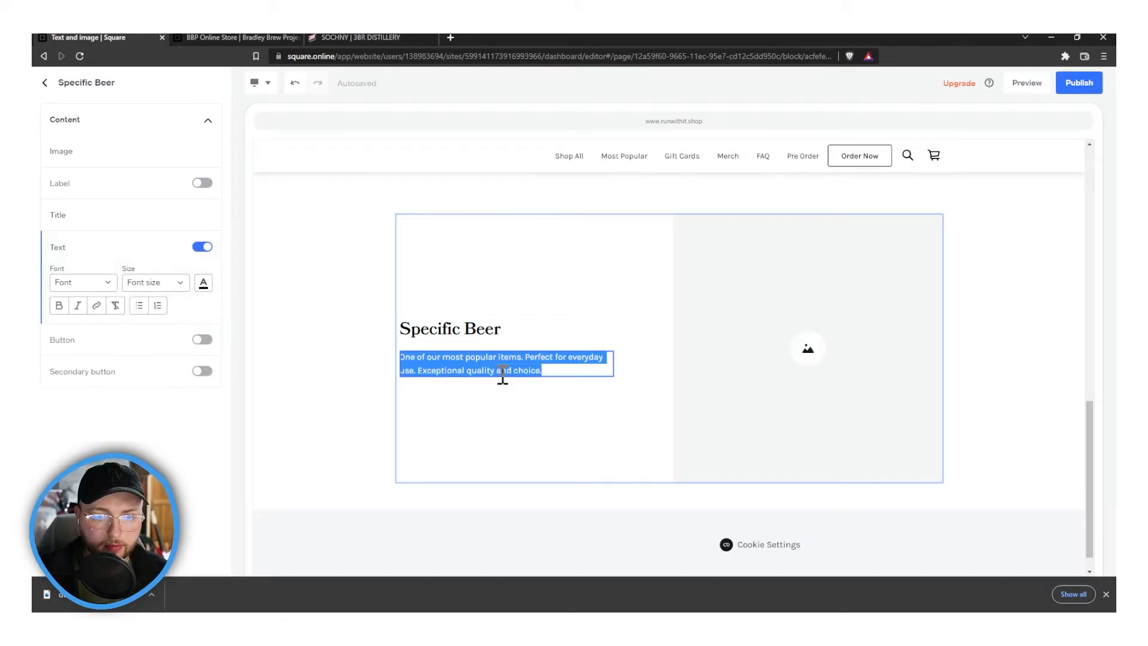
text(Descr)
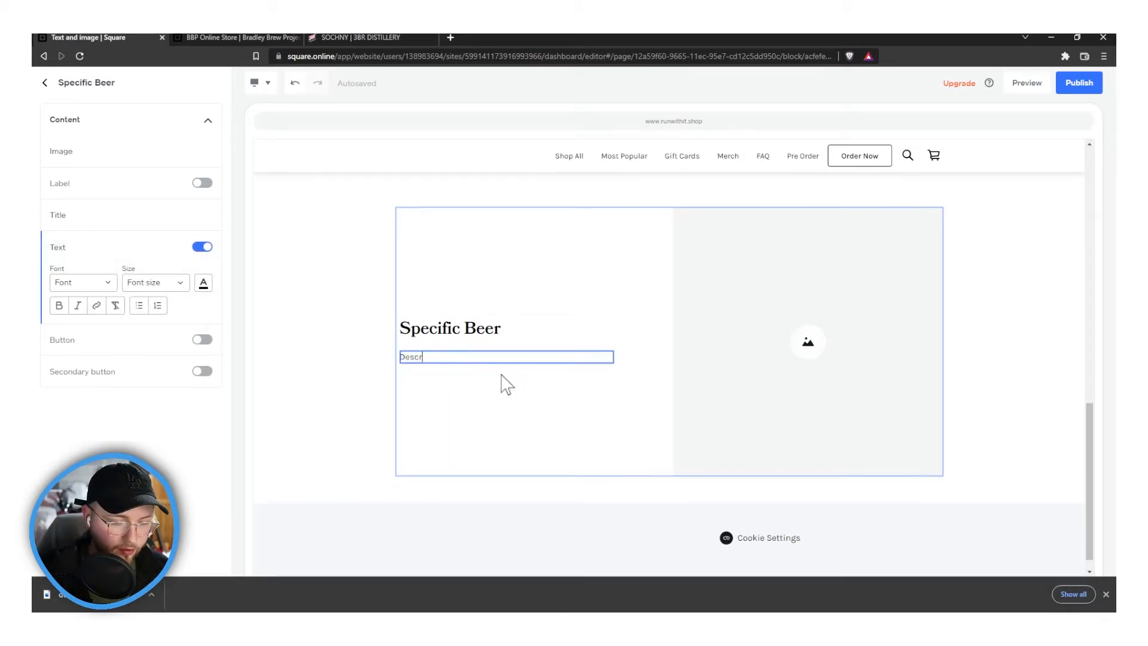
text(iption of the specific beer)
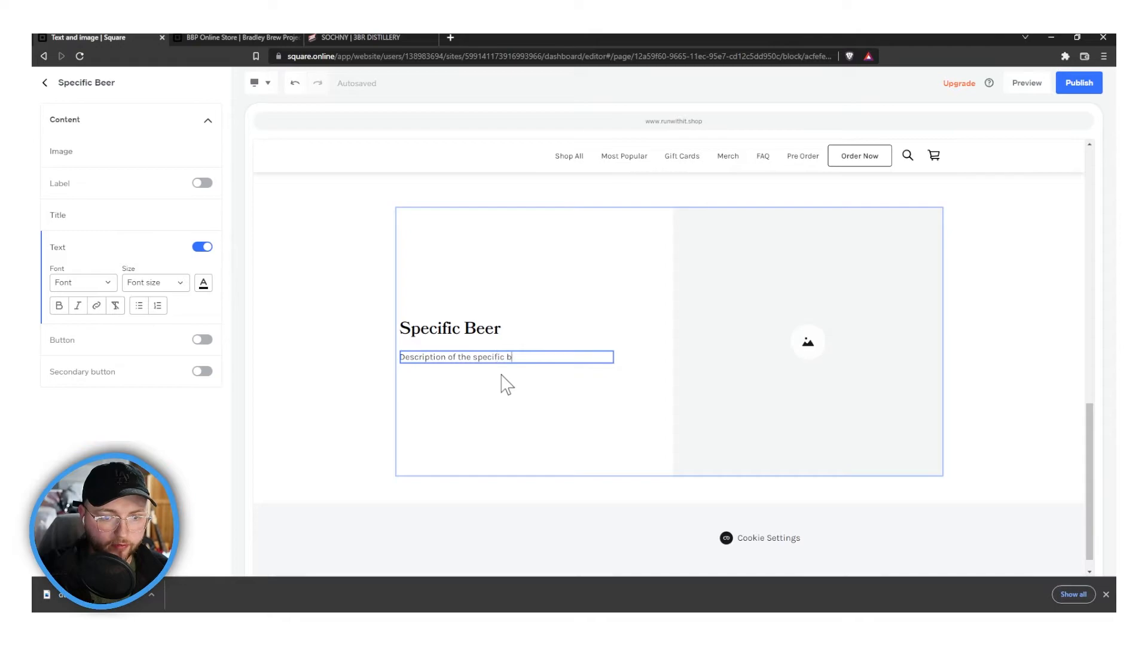
Add the uploaded cocktail photo DSC02816.jpg as the Specific Beer group's image
click(727, 320)
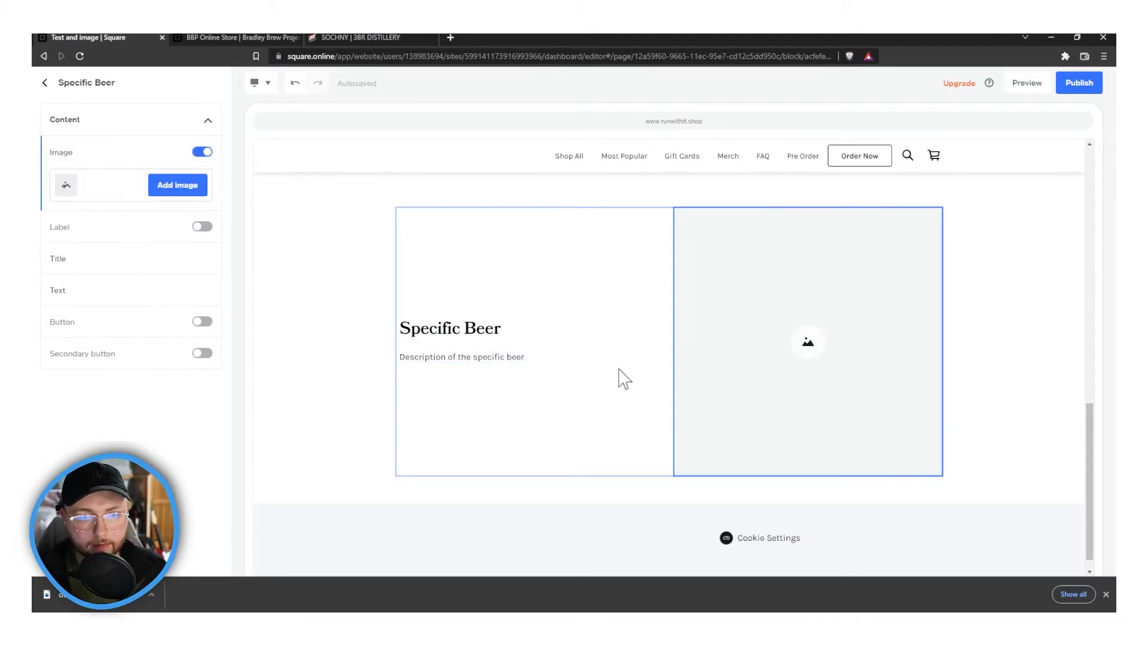
click(161, 190)
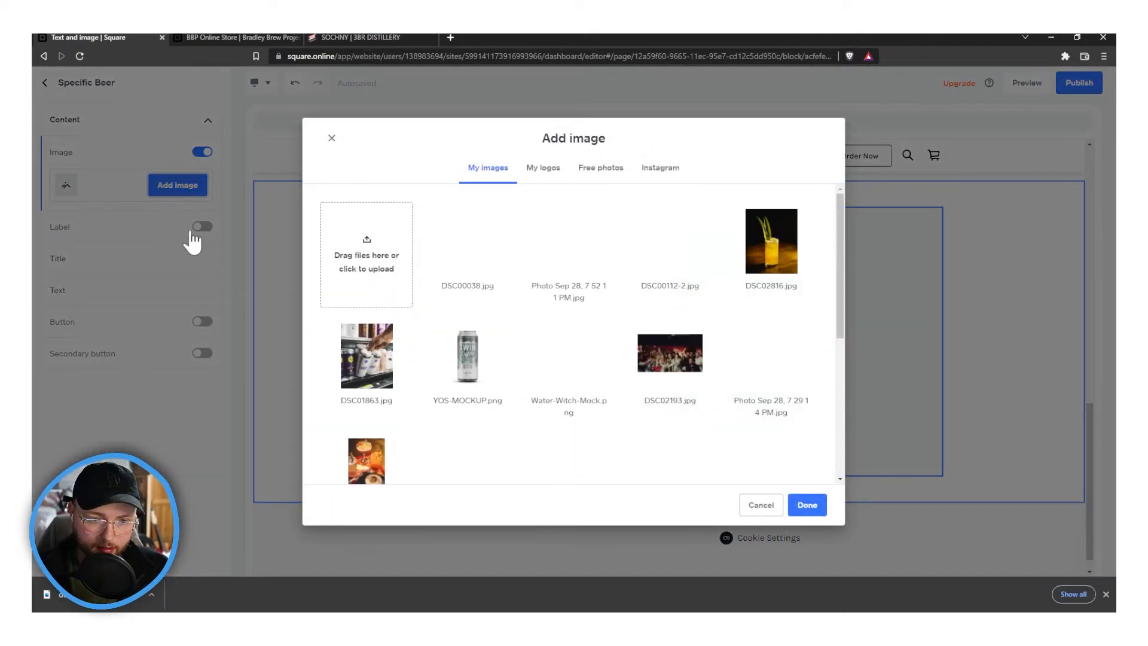
click(772, 241)
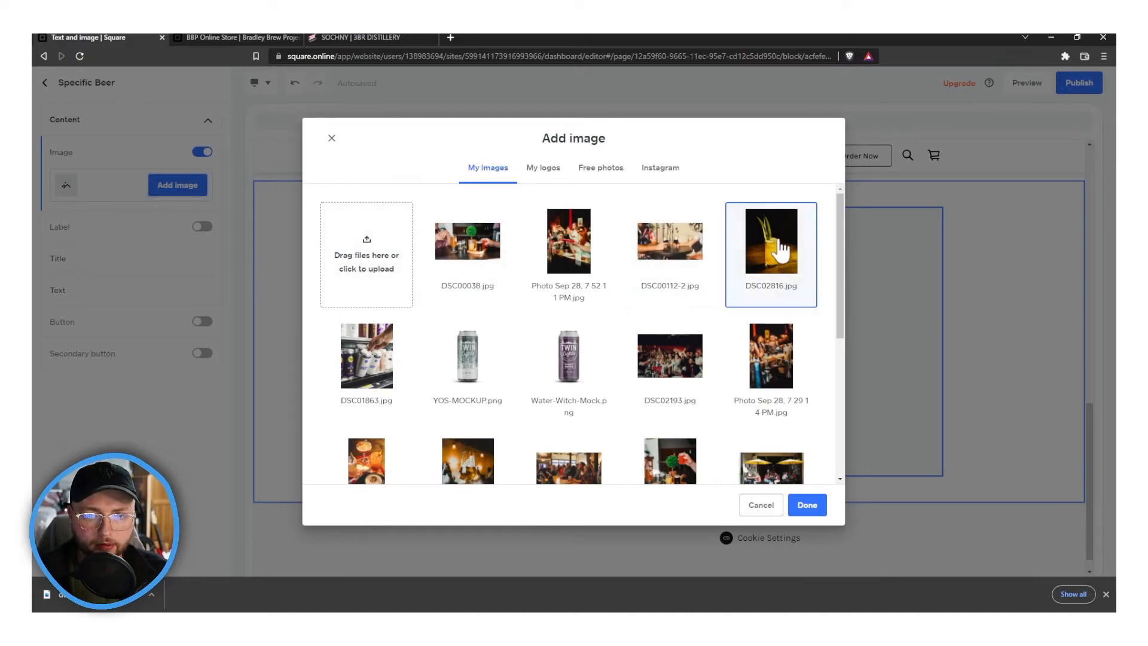
click(807, 505)
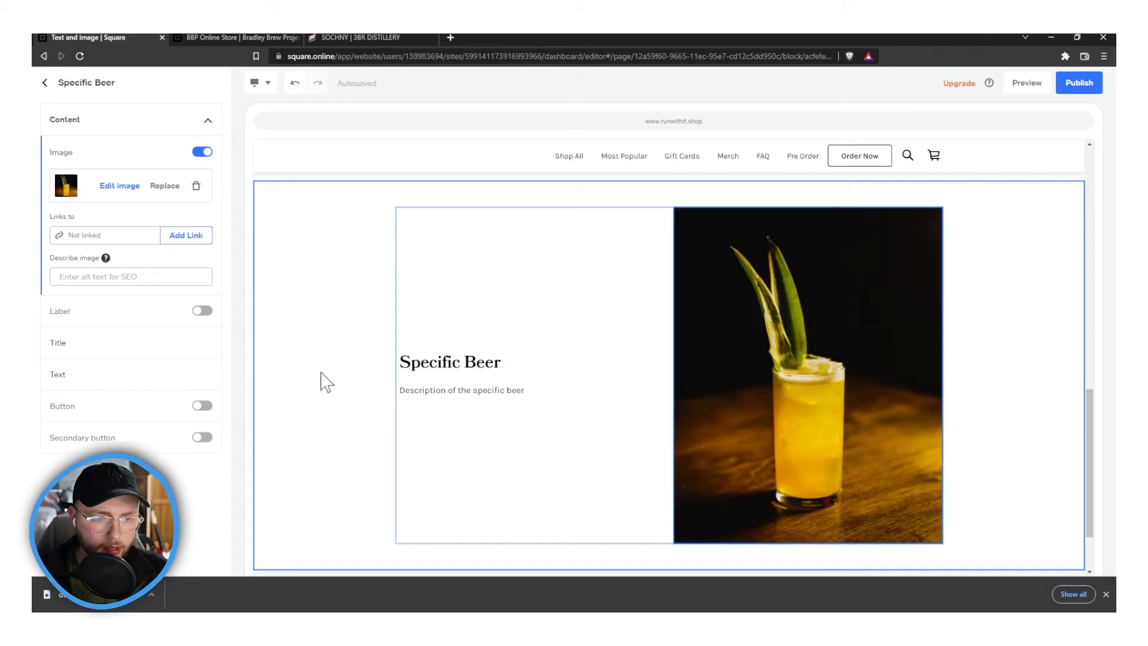
Enable the button in the Specific Beer group and select its label text
click(202, 407)
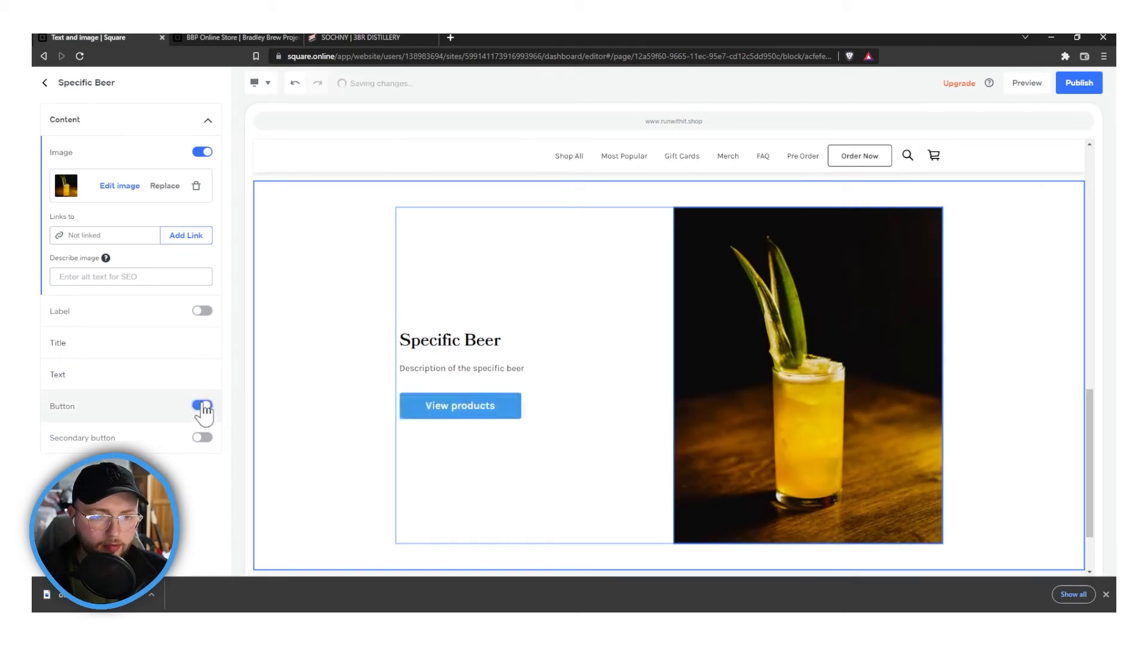
click(456, 413)
double_click(456, 407)
triple_click(455, 406)
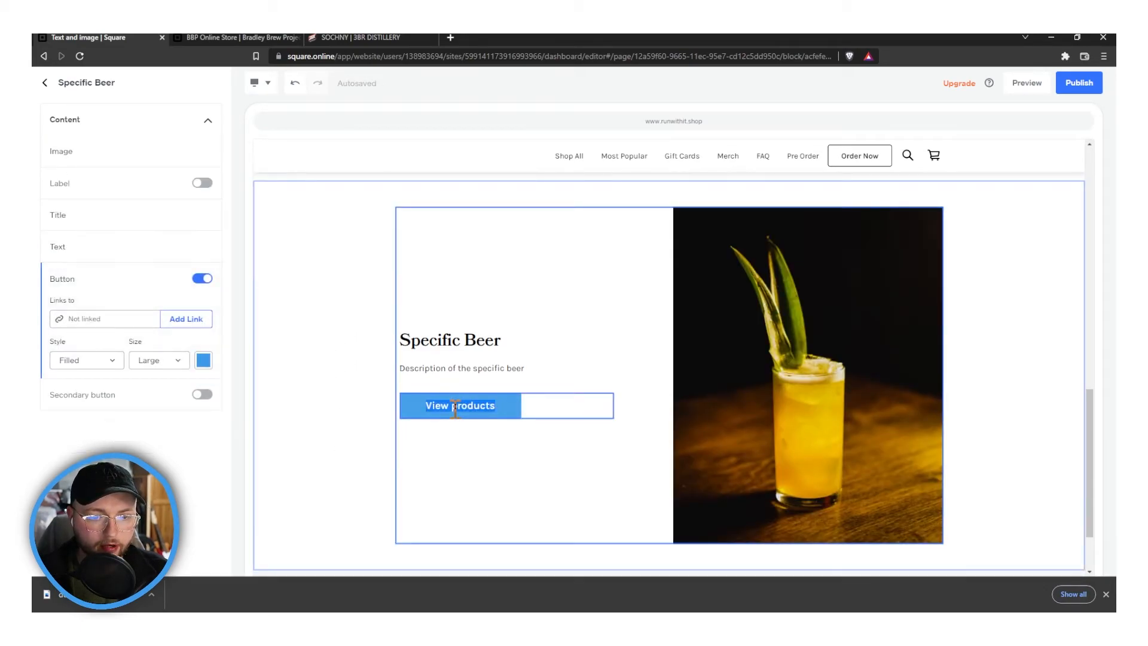
Try "Buy Now" and "Book" as the button's label, clearing each one
text(Buy)
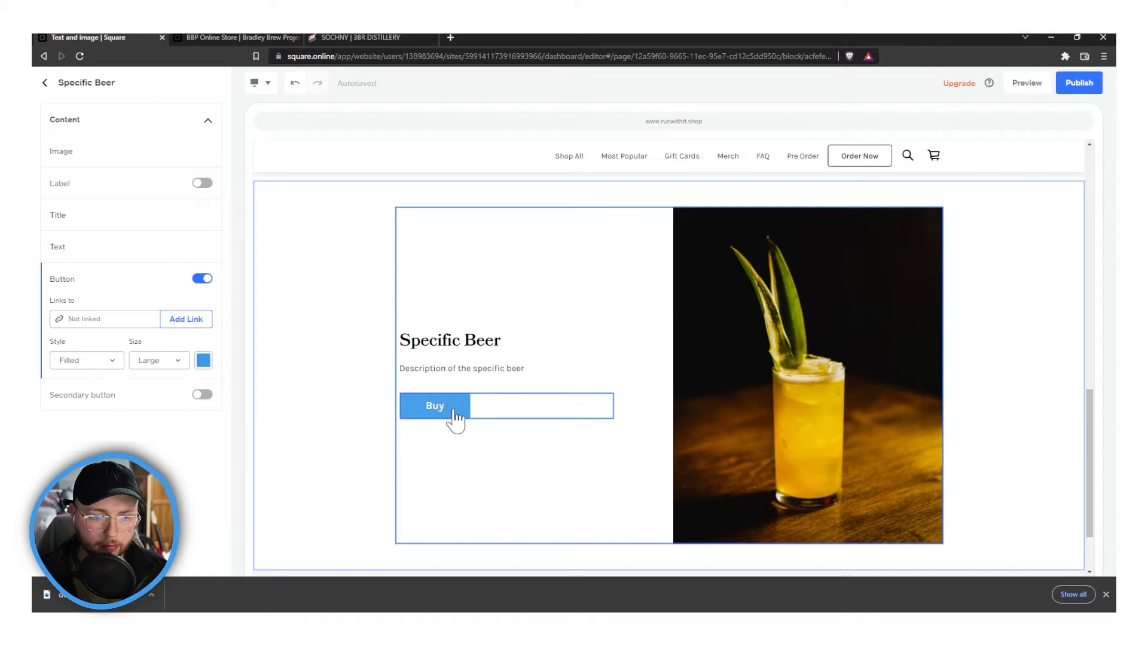
text( Now)
key(BackSpace)
key(BackSpace)
key(BackSpace)
key(BackSpace)
key(BackSpace)
key(BackSpace)
key(BackSpace)
text(Book)
key(BackSpace)
key(BackSpace)
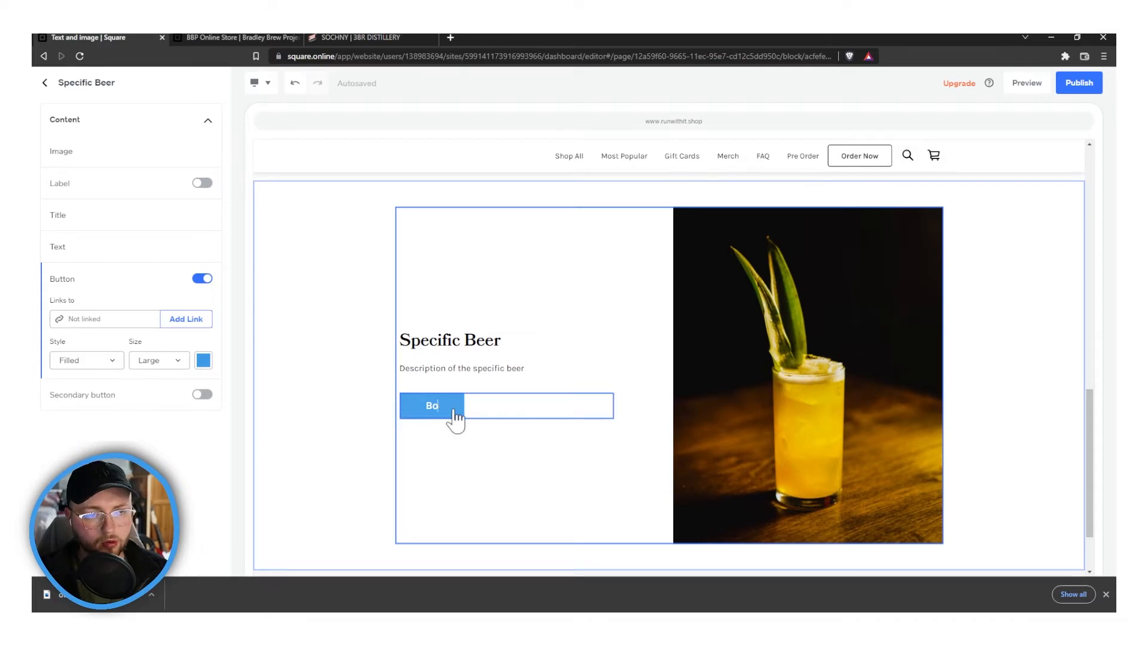
key(BackSpace)
key(BackSpace)
Label the Specific Beer group's button "Reservations" and return to the Text and image section's settings
text(Reservation)
key(BackSpace)
key(BackSpace)
key(BackSpace)
key(BackSpace)
key(BackSpace)
key(BackSpace)
text(vations)
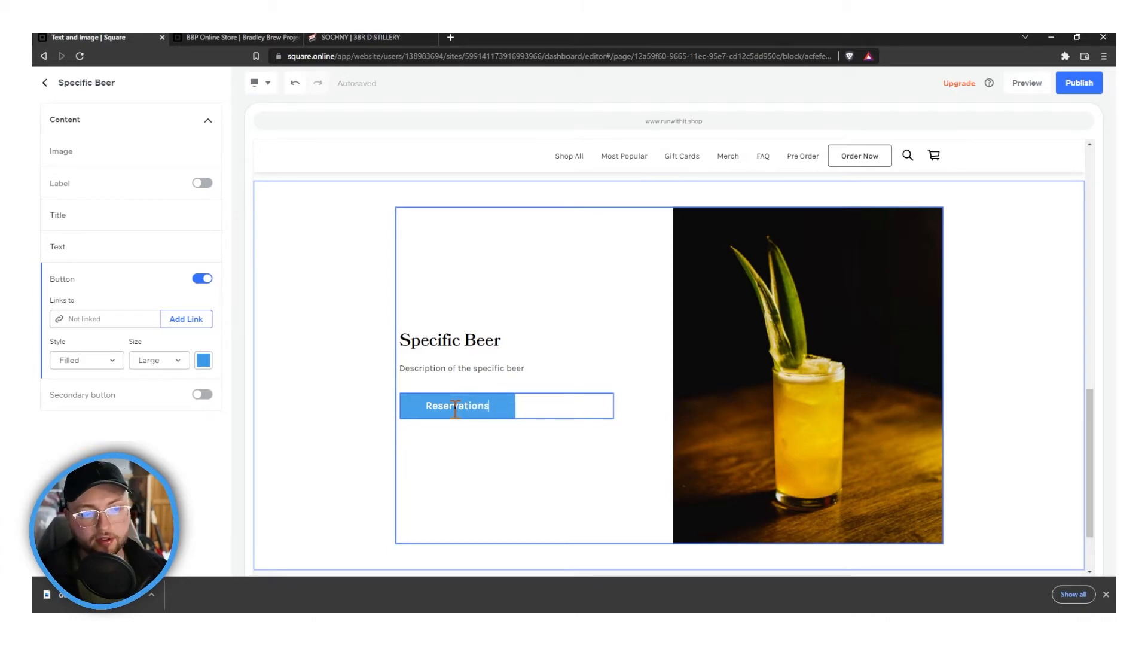
click(350, 312)
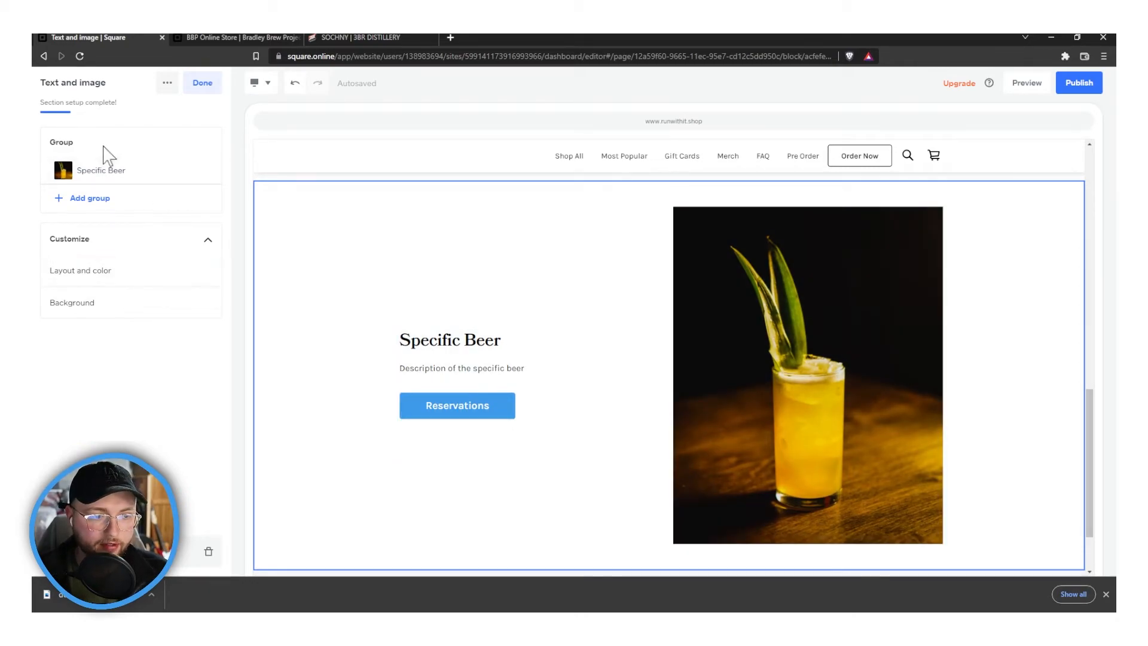
Try the Specific Beer group without its button, switching the Reservations button off and on again
click(454, 281)
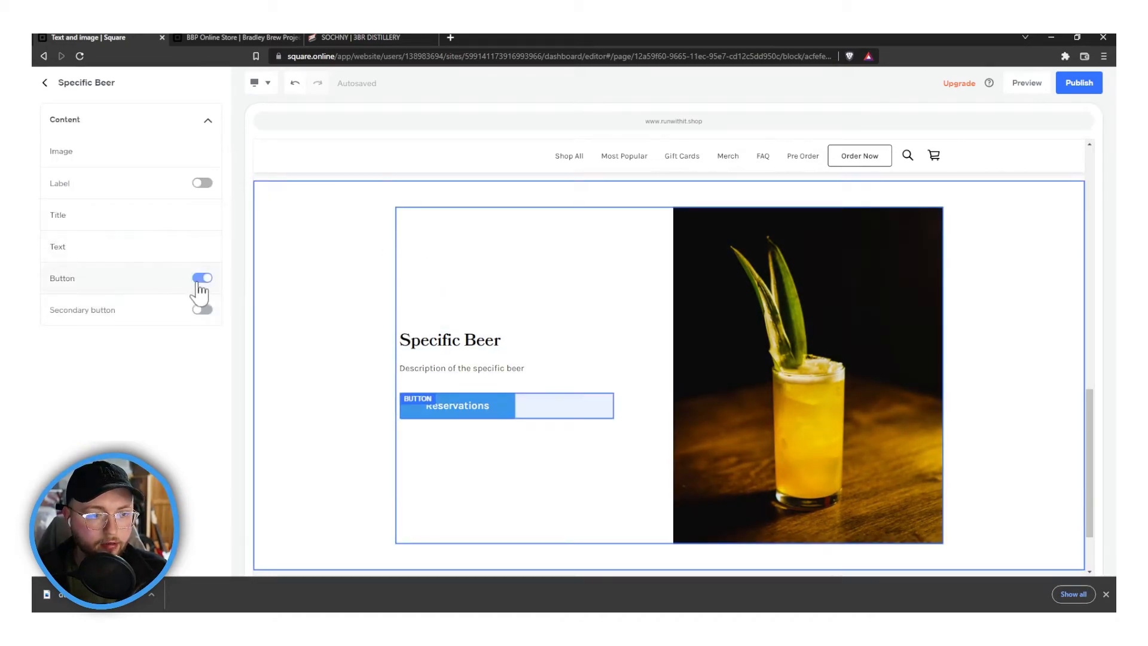
click(199, 281)
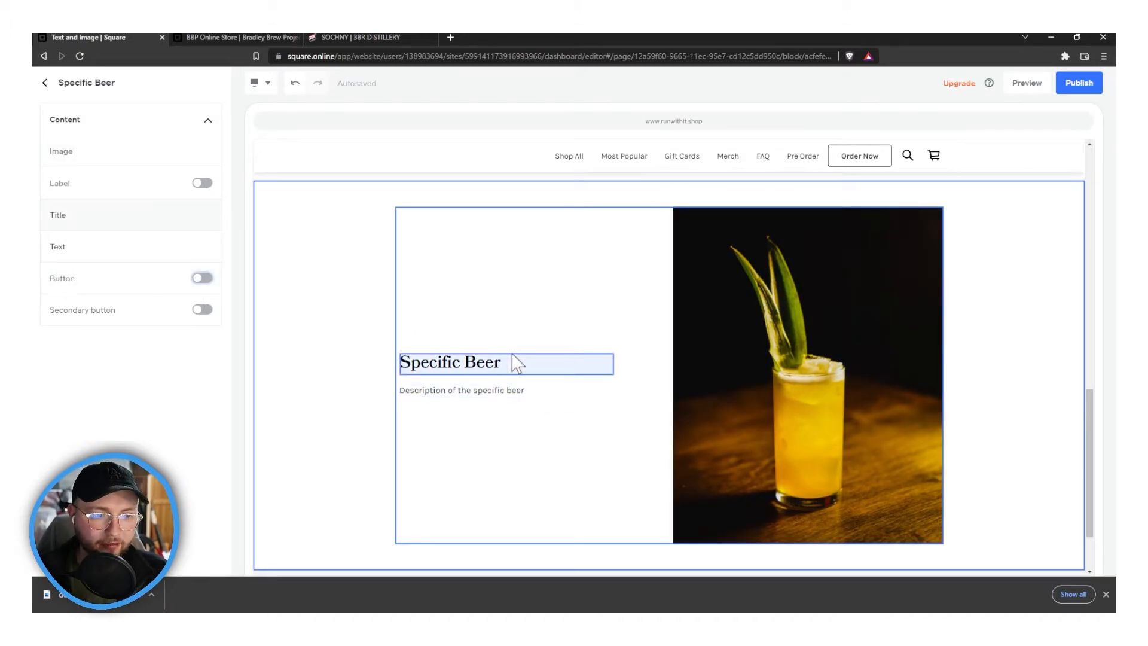
click(210, 282)
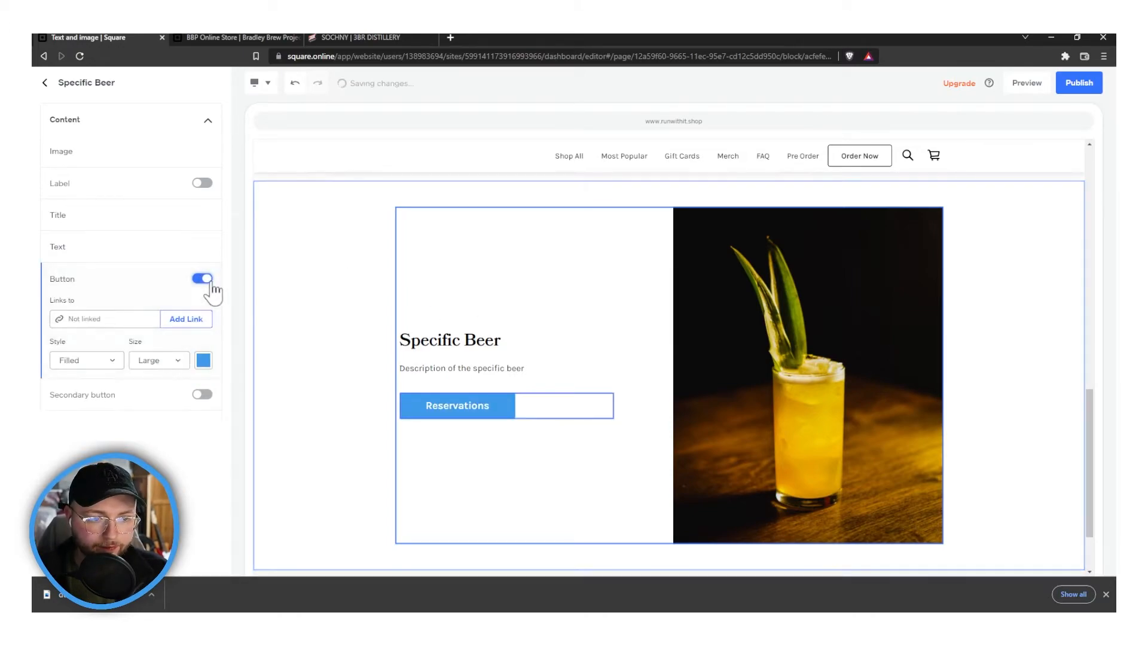
Try the Square, 3:4, 4:3 and Circle shapes on the cocktail image, and save it with the Original shape
click(737, 282)
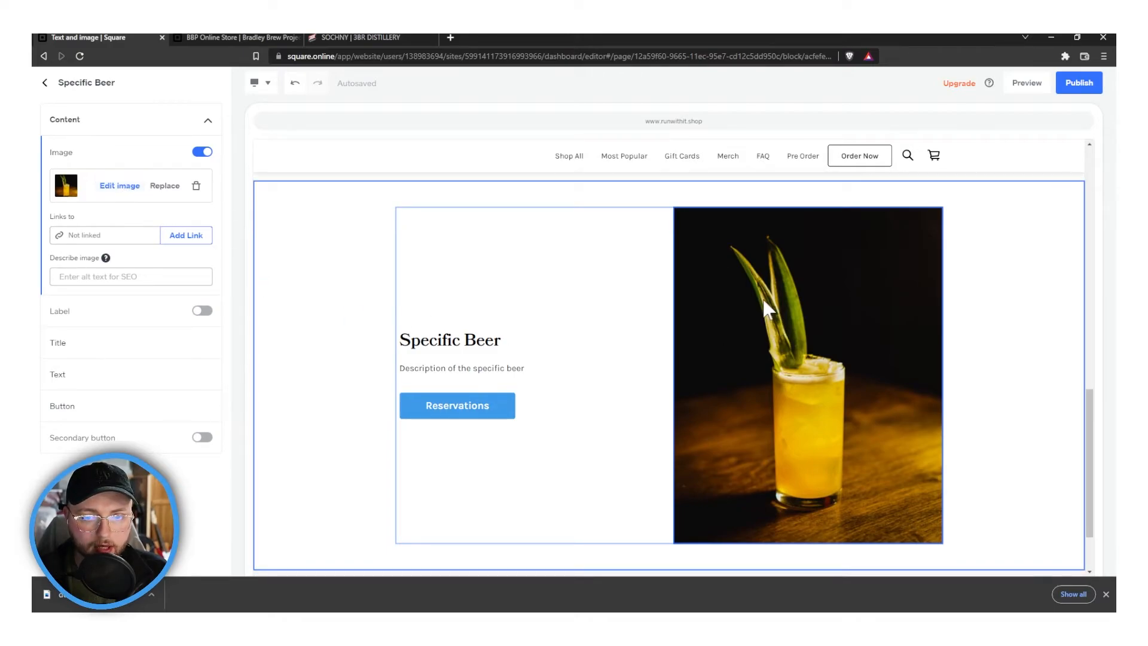
click(117, 185)
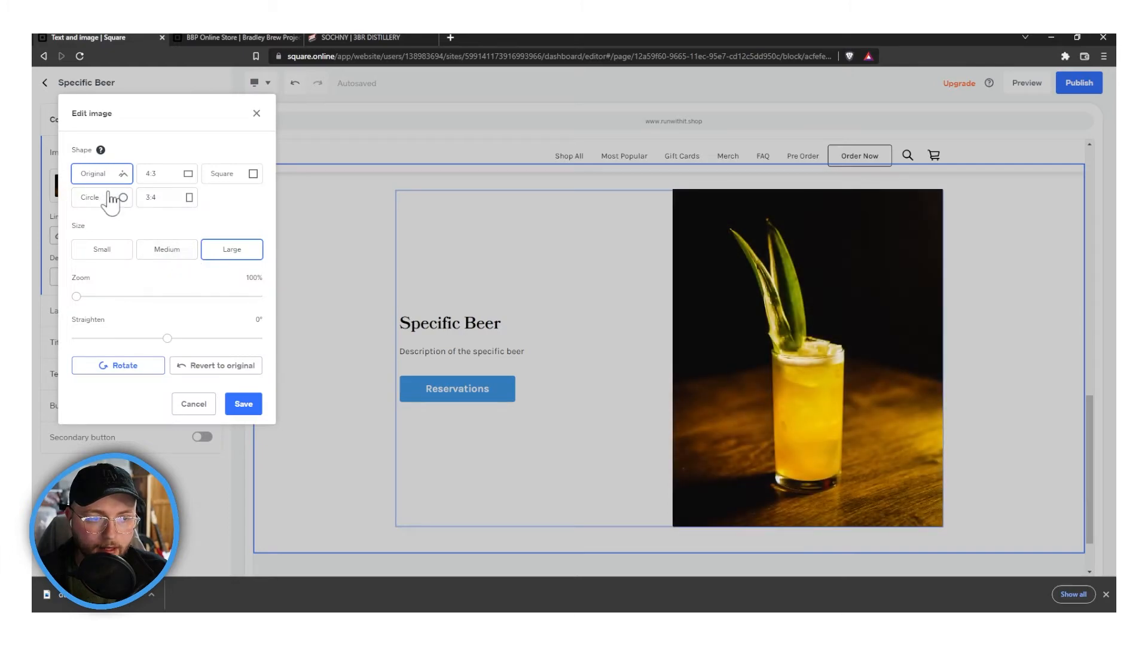
click(239, 179)
drag(784, 377, 802, 336)
click(158, 199)
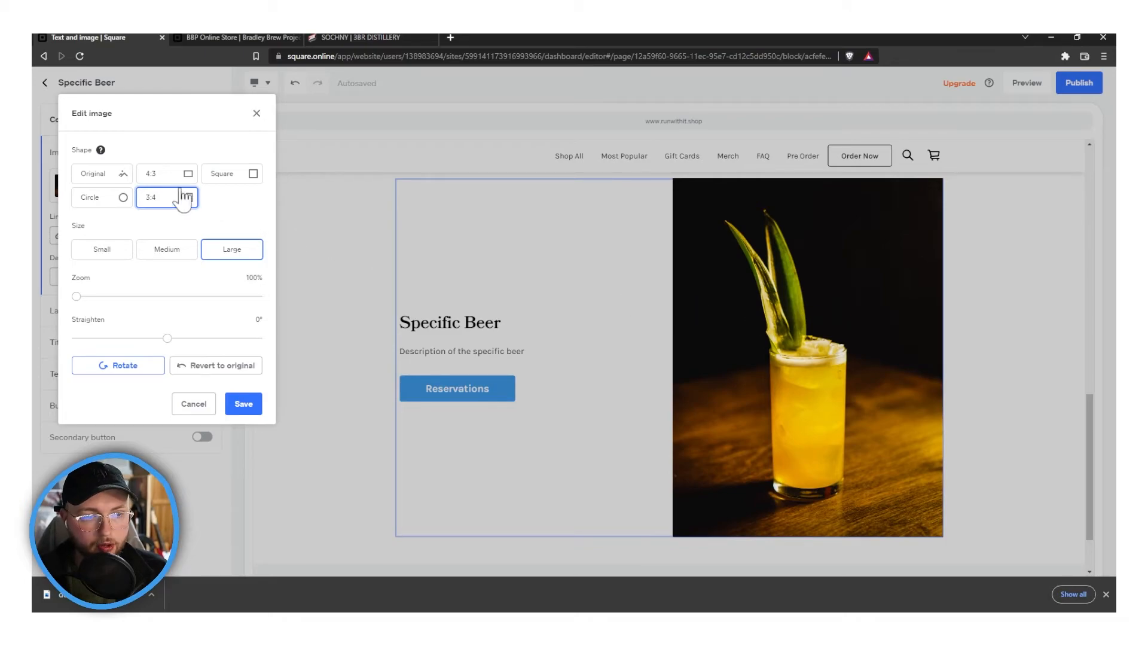
click(179, 174)
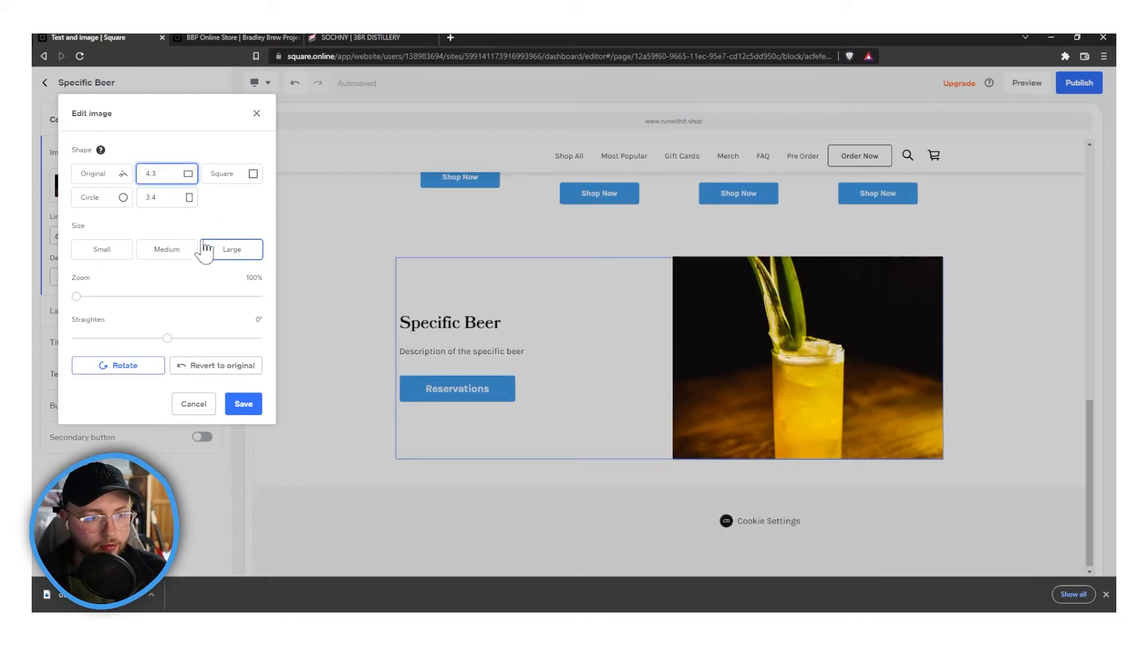
click(118, 196)
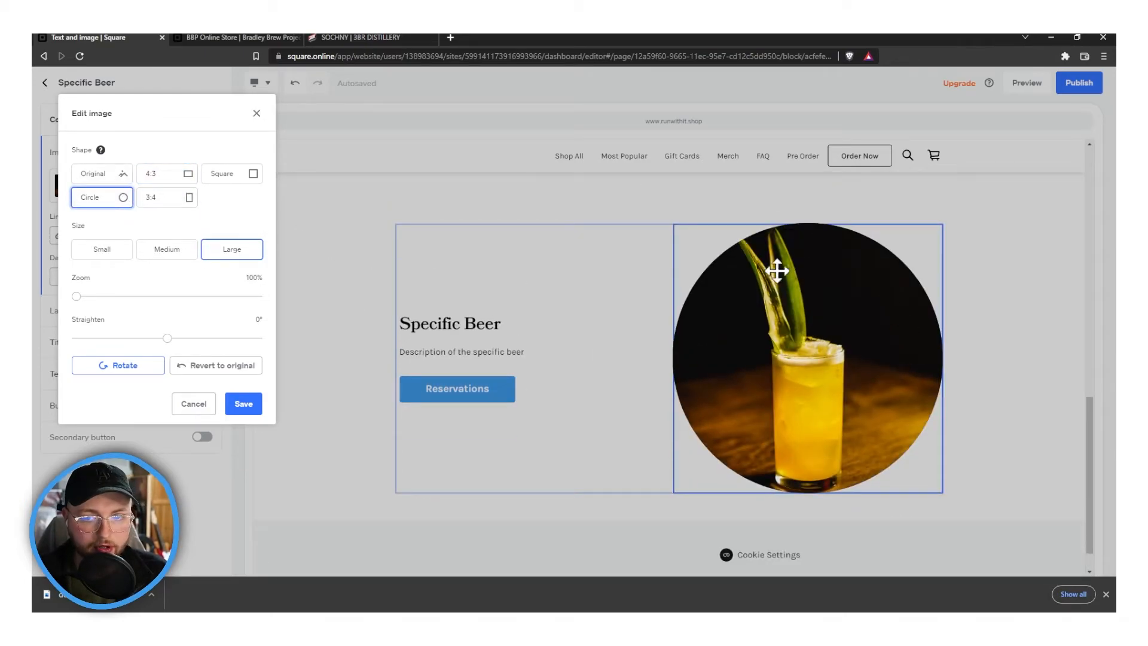
click(119, 175)
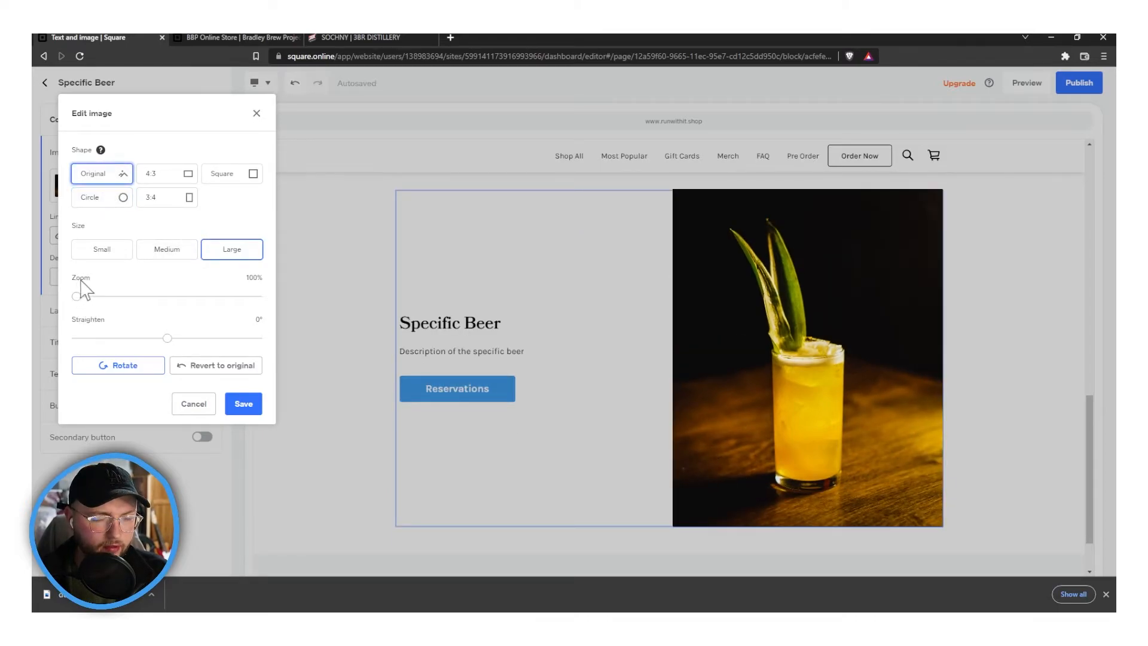
click(244, 403)
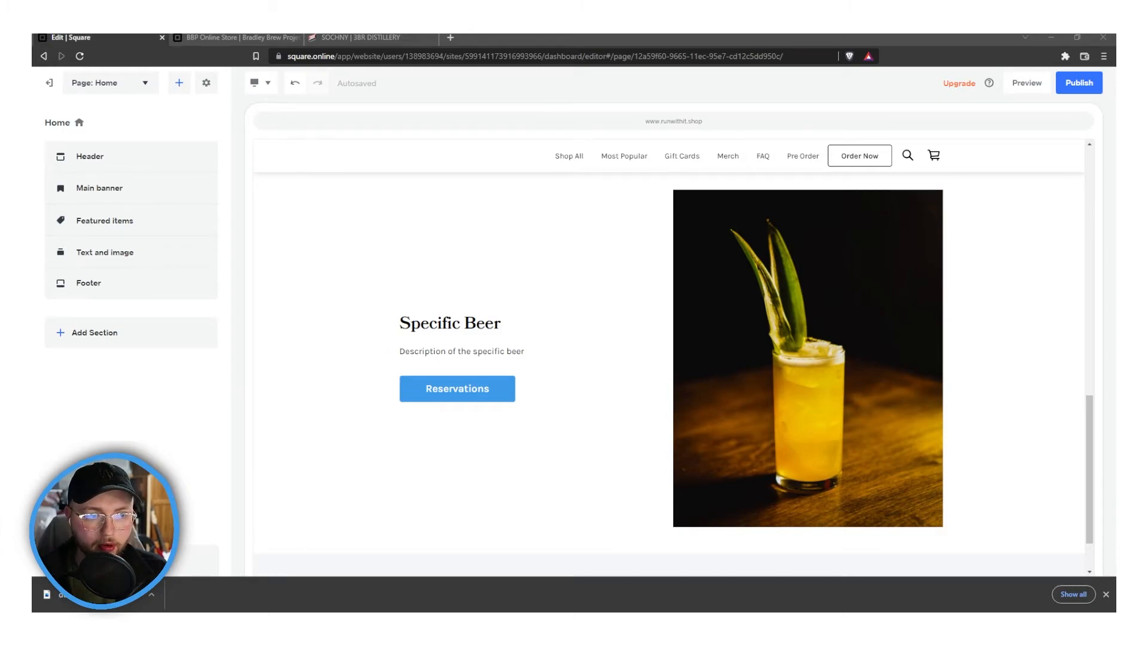
Add an Email newsletter section at the end of the Home page, comparing its image layouts and using the centered one without an image
click(178, 83)
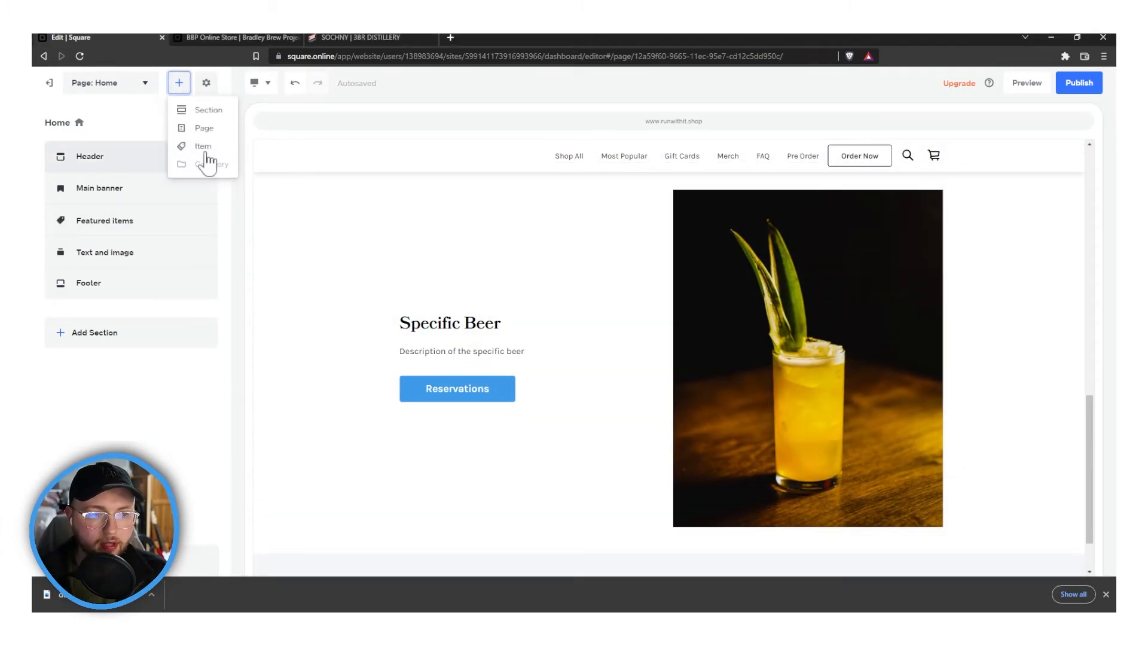
click(203, 110)
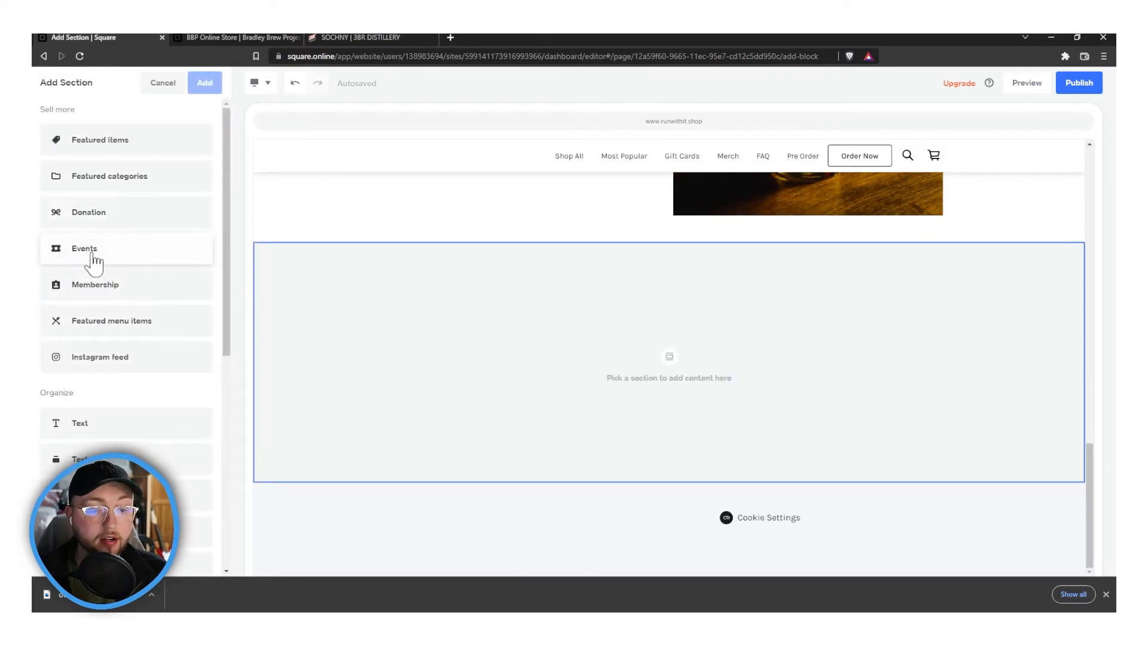
scroll(139, 362, down, 5)
scroll(135, 380, down, 1)
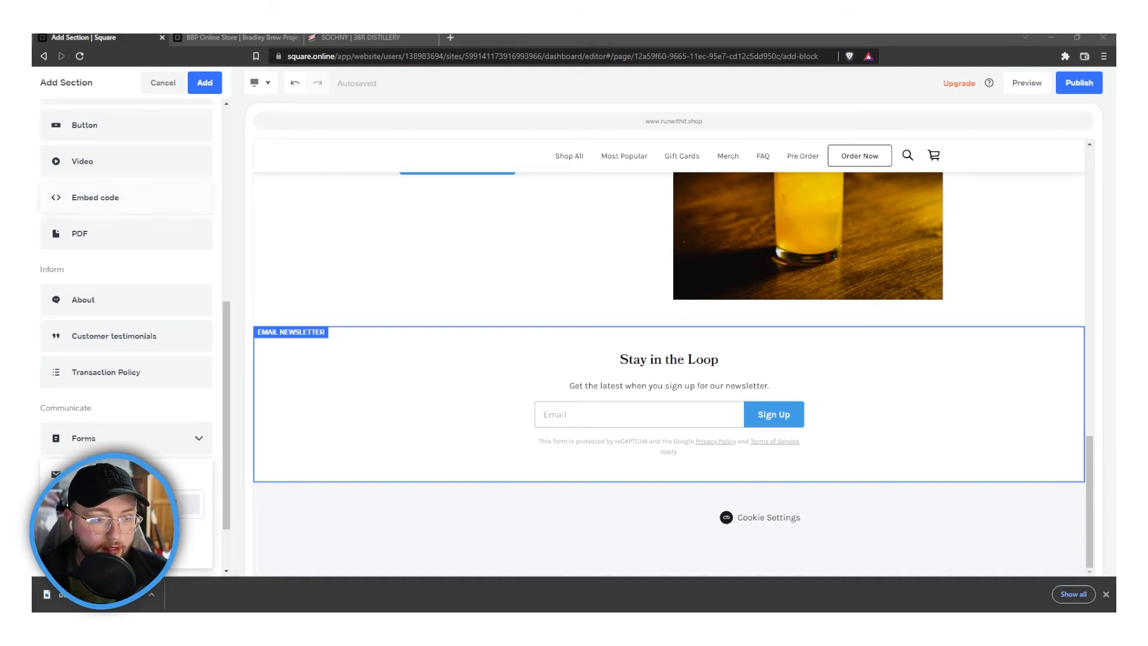
scroll(125, 335, down, 1)
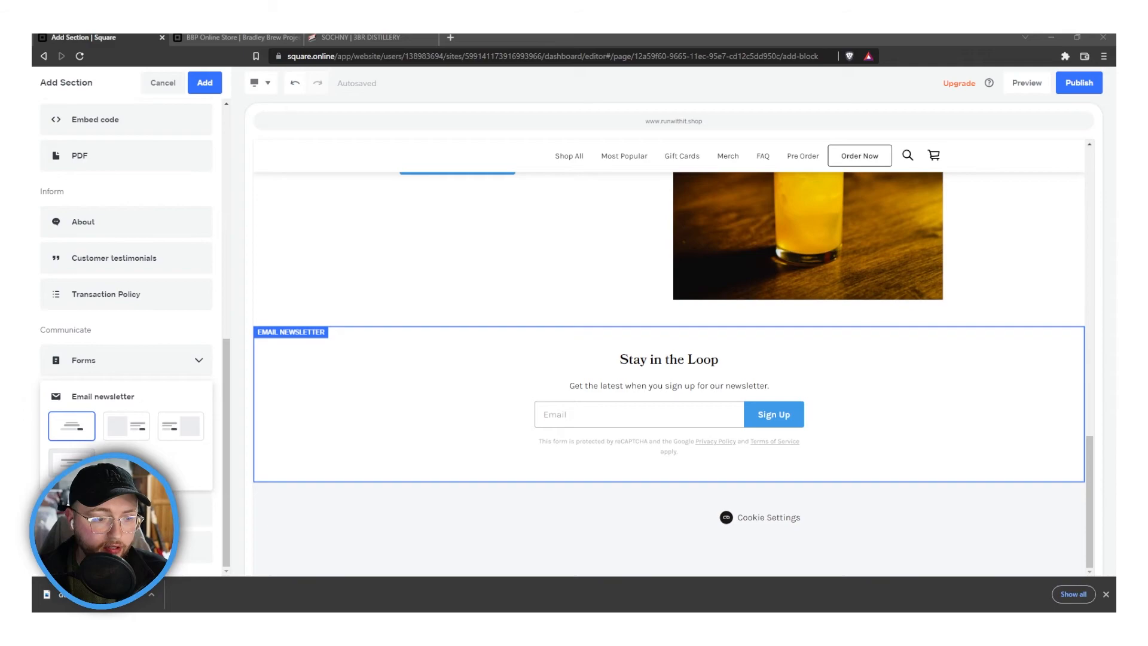
click(124, 422)
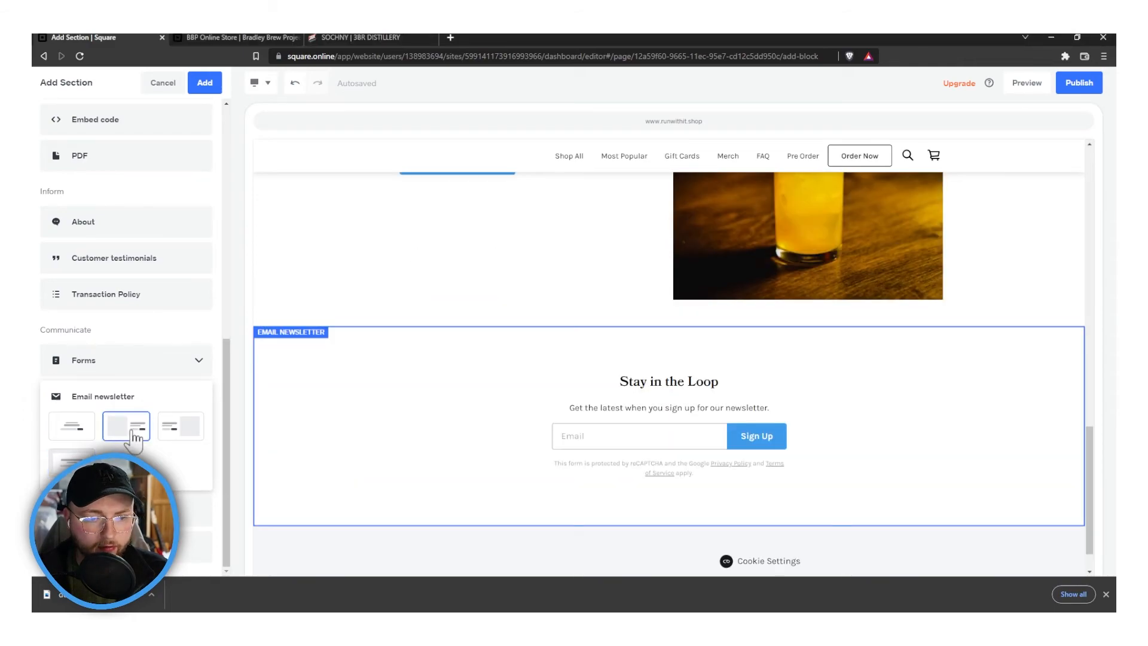
click(185, 427)
click(73, 426)
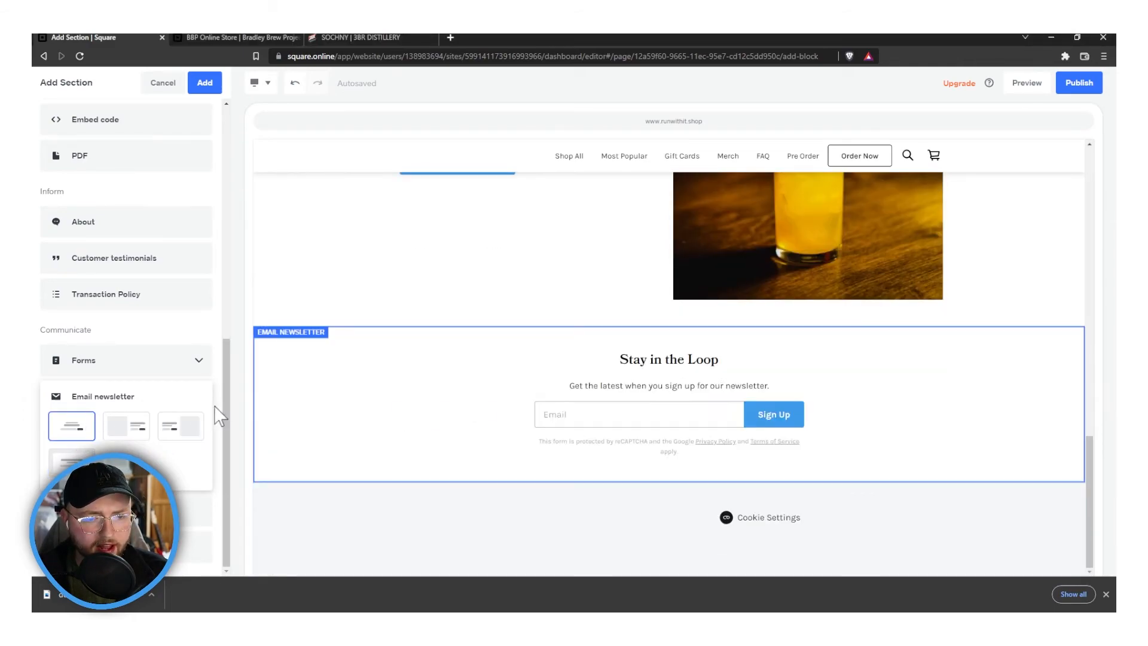
click(205, 83)
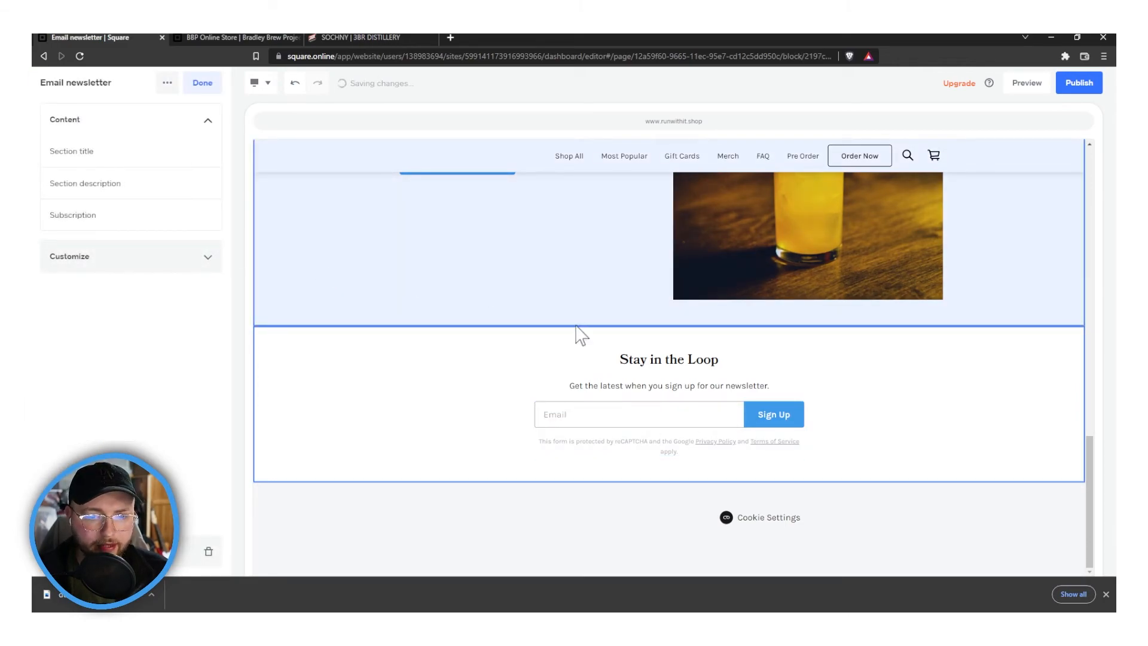
Open the Email newsletter section's title and description for text editing
click(641, 360)
triple_click(646, 360)
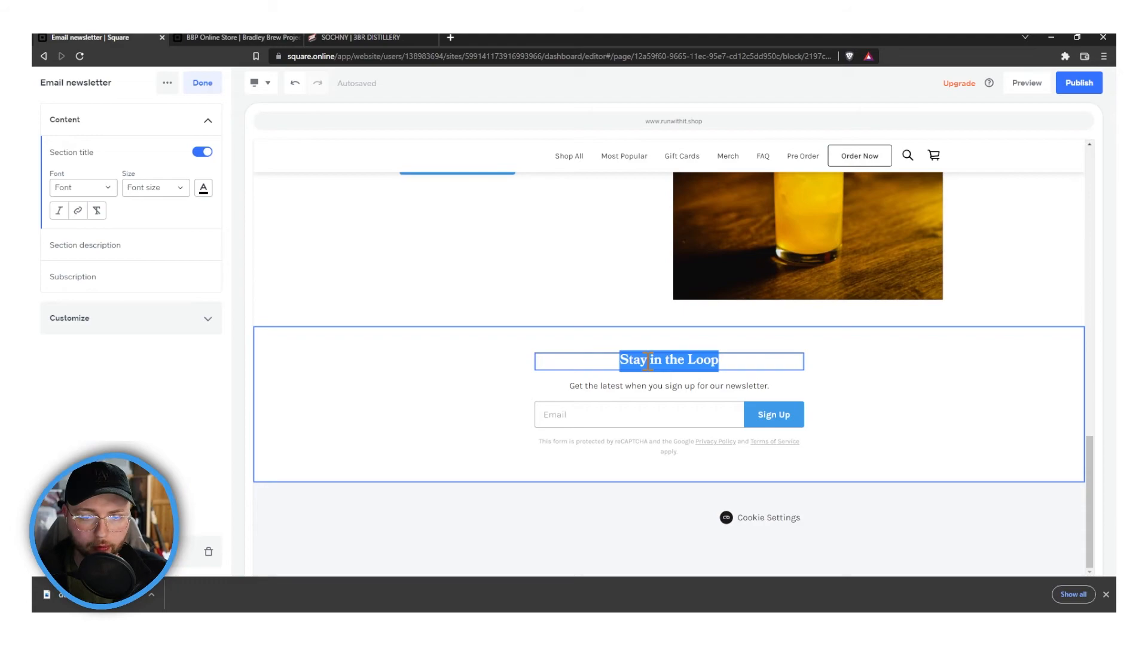
double_click(611, 386)
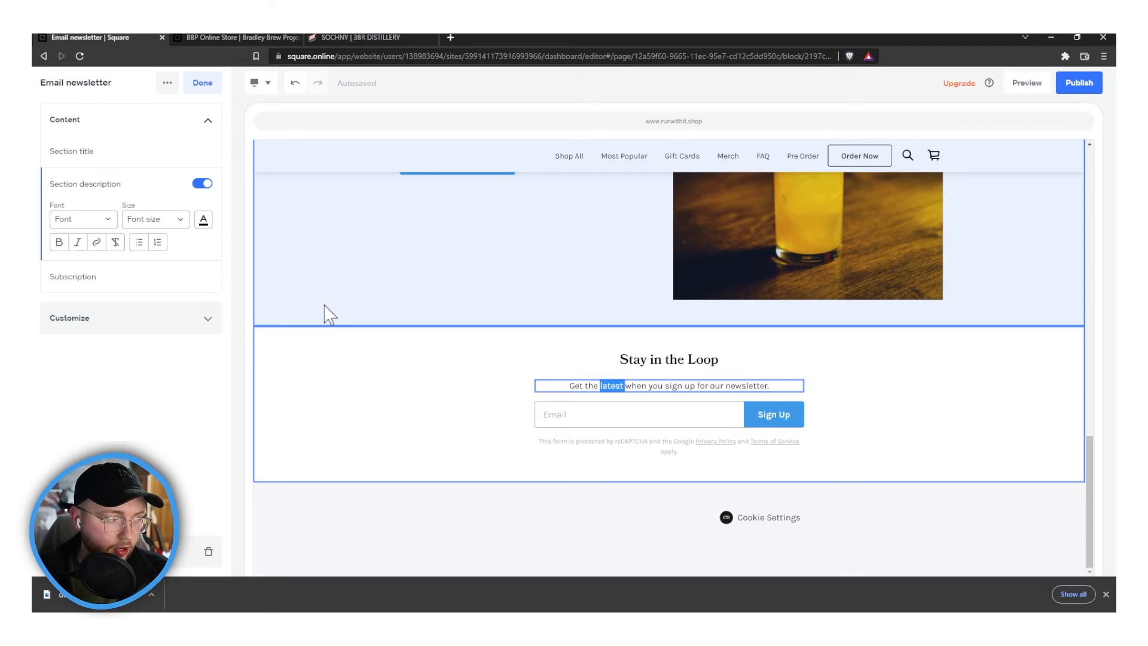
click(483, 470)
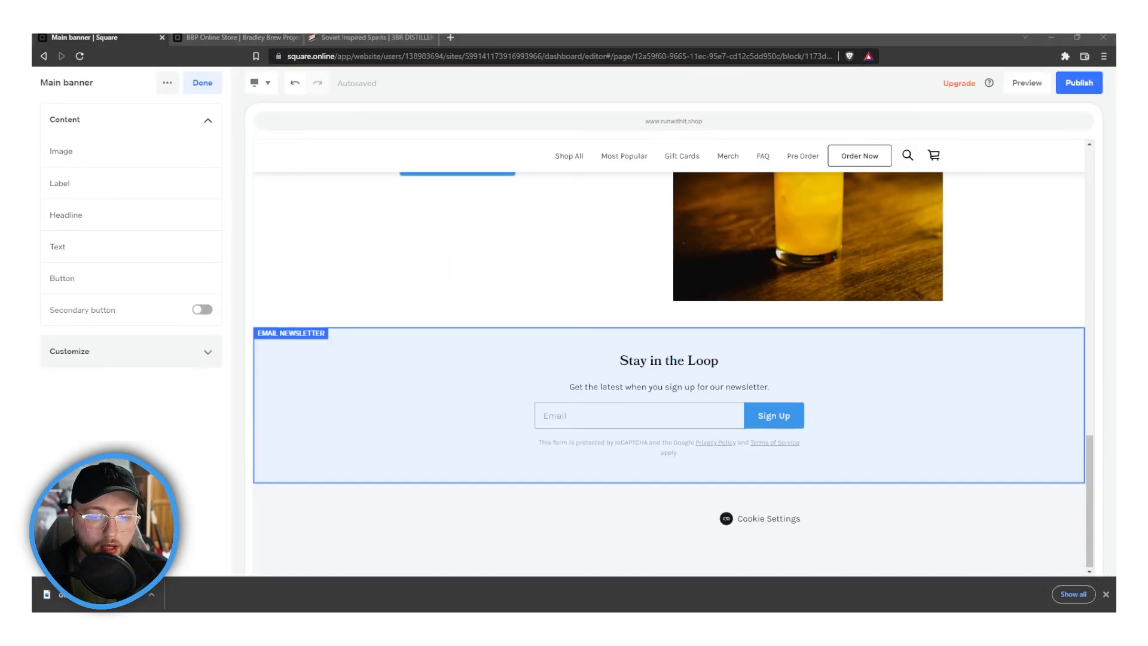
Switch the editor to the mobile layout and review the home page from the main banner to the newsletter section
scroll(668, 371, up, 13)
scroll(668, 370, up, 4)
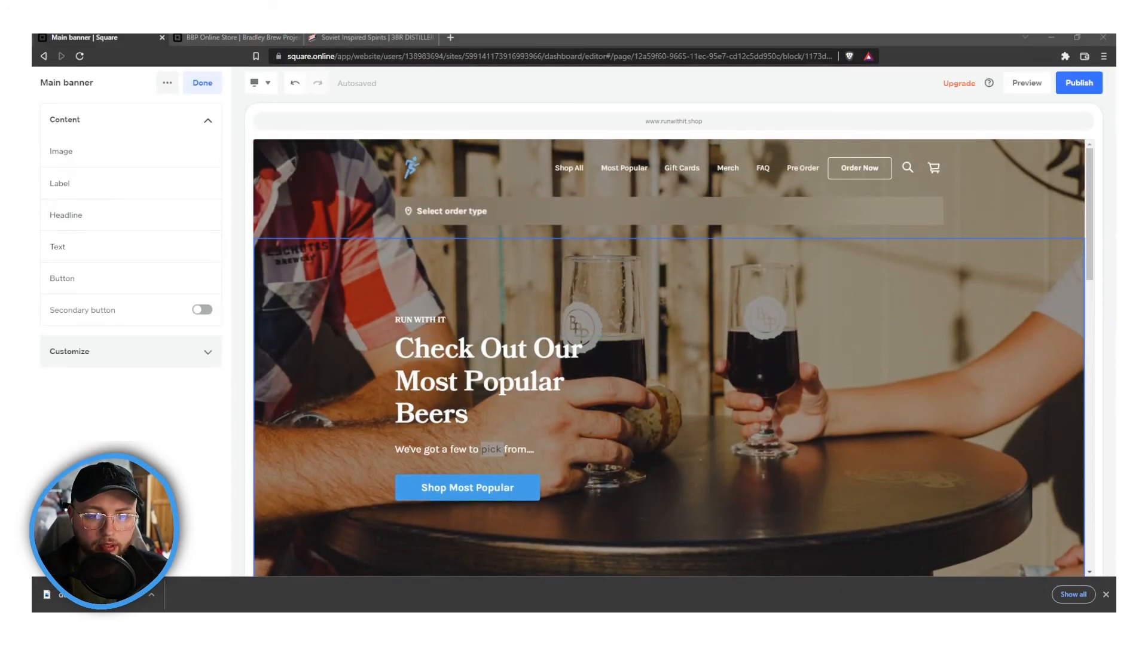
scroll(669, 371, down, 2)
click(371, 195)
click(250, 88)
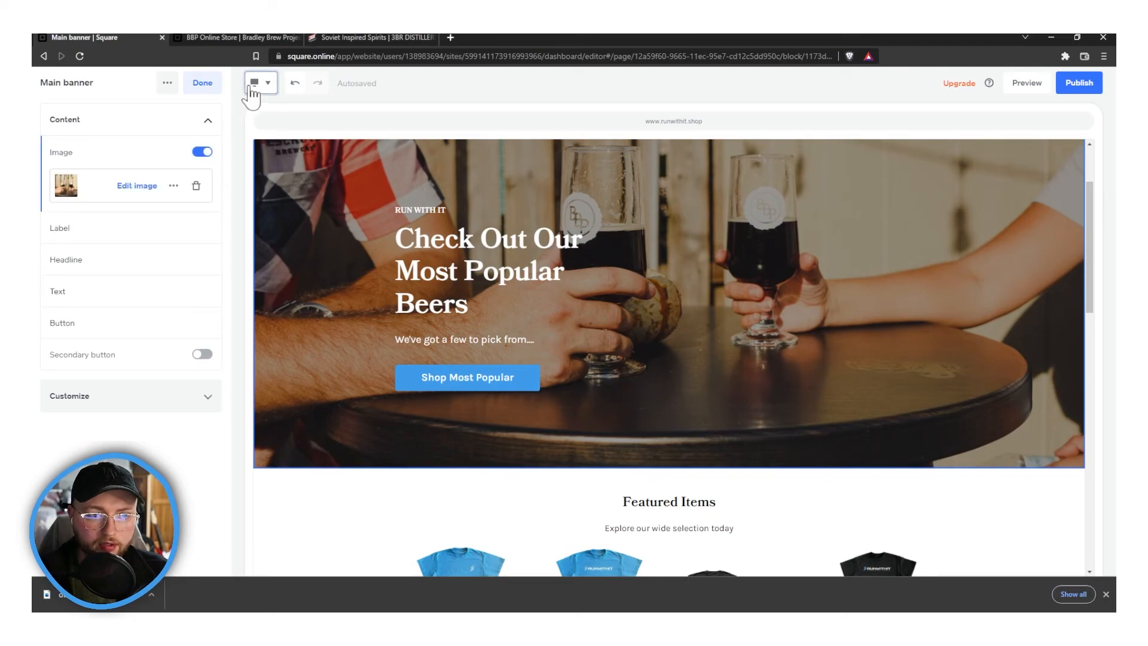
click(275, 132)
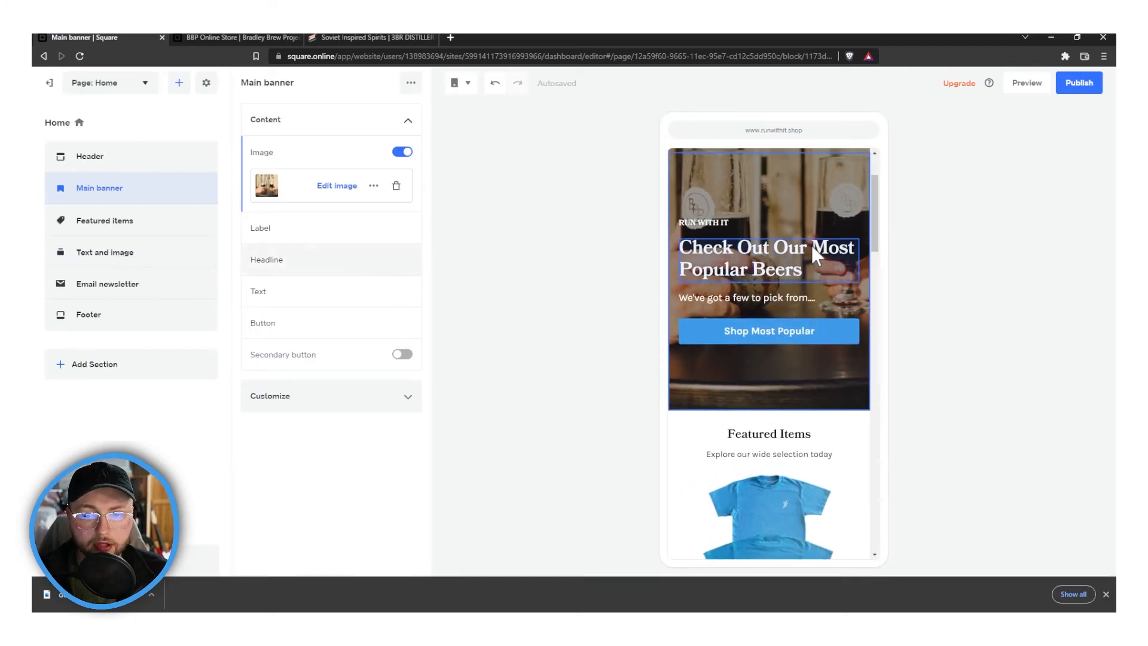
scroll(837, 262, down, 5)
scroll(840, 263, down, 10)
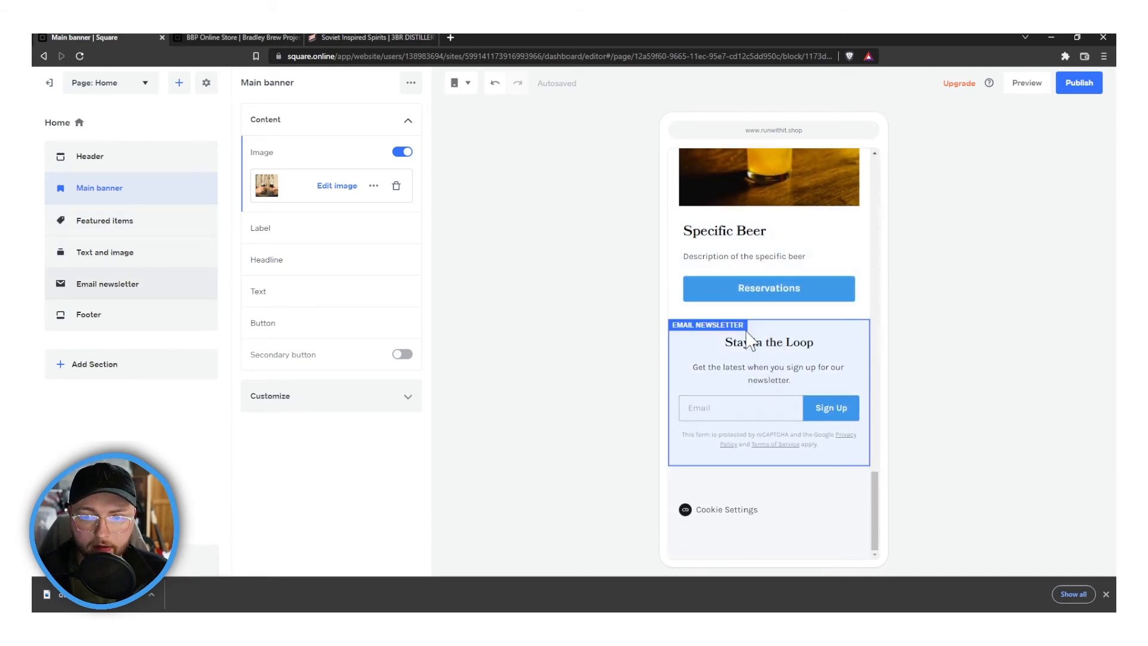
scroll(748, 345, up, 2)
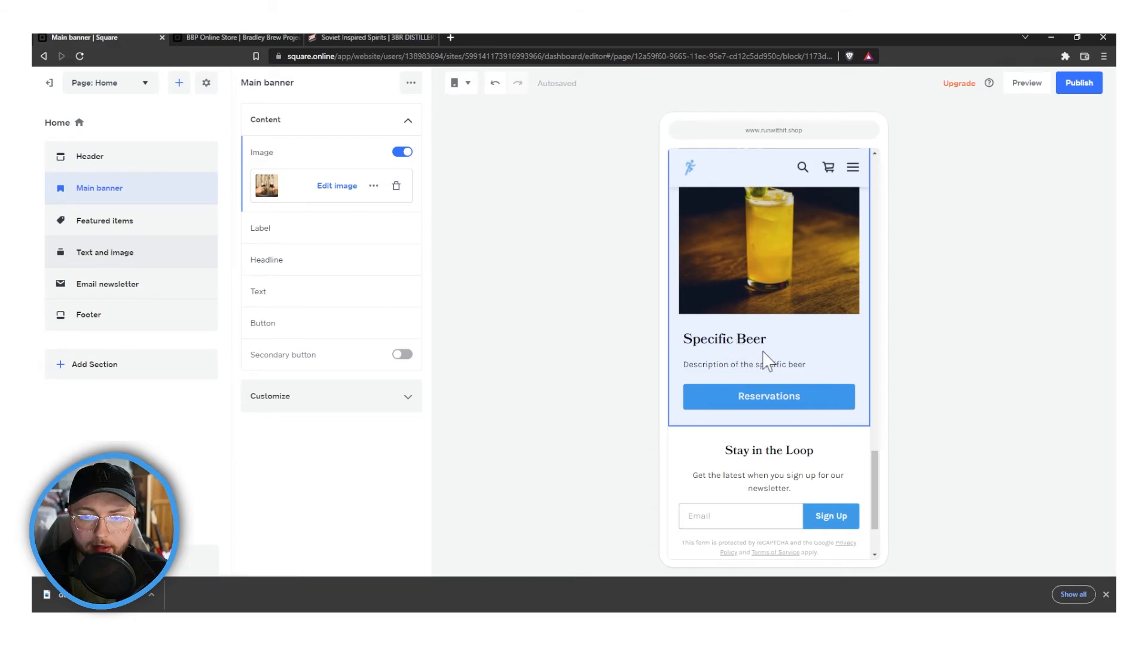
scroll(766, 361, down, 3)
scroll(766, 340, up, 4)
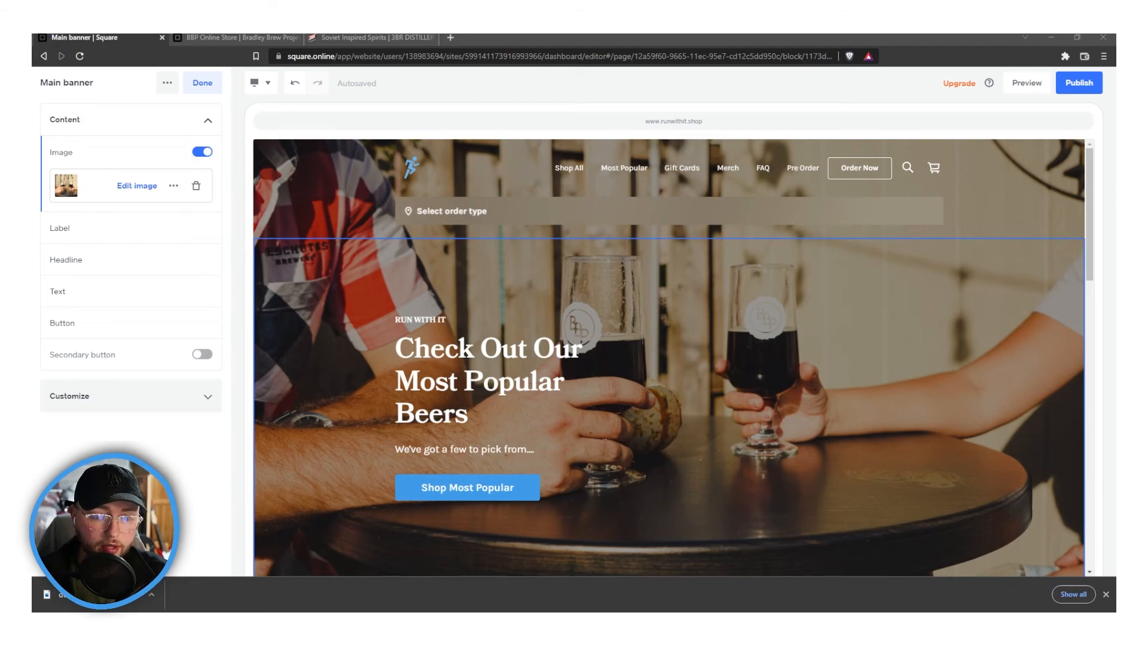
Open the header's list of navigation links and review the desktop home page down to the text-and-image section
click(597, 166)
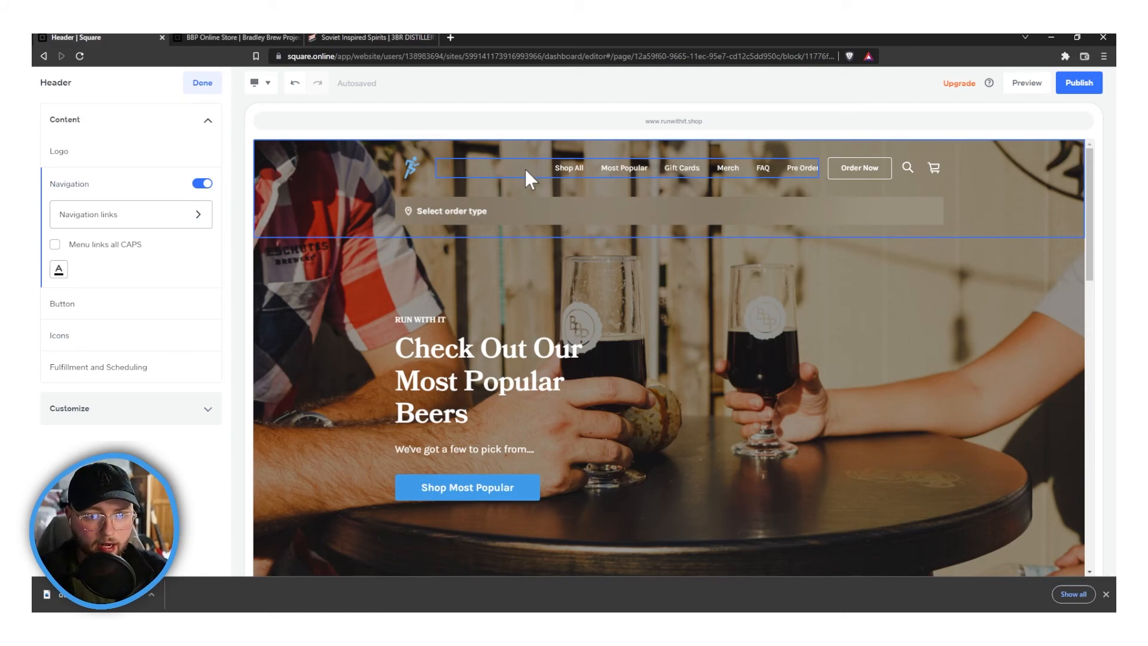
click(116, 226)
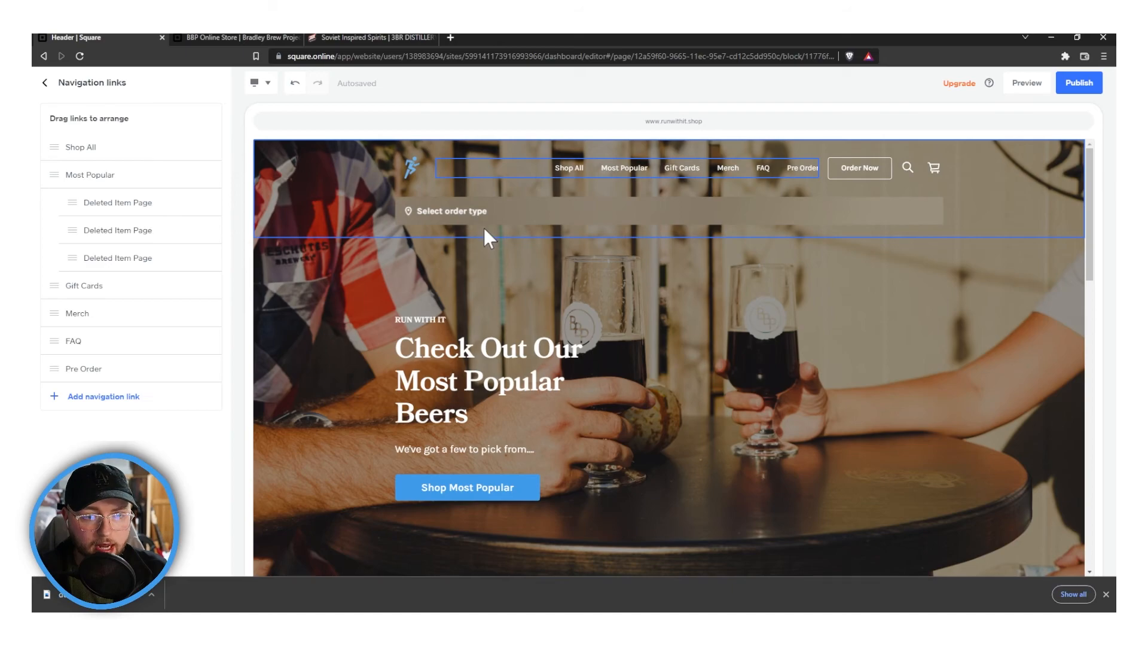
scroll(521, 266, down, 7)
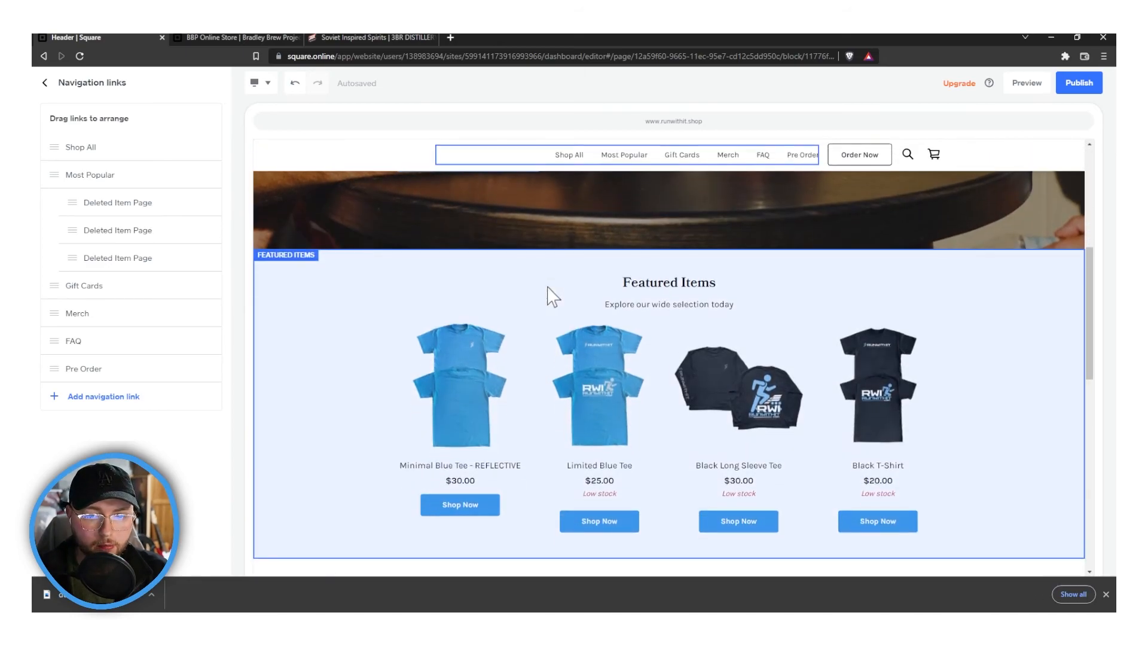
scroll(553, 296, down, 6)
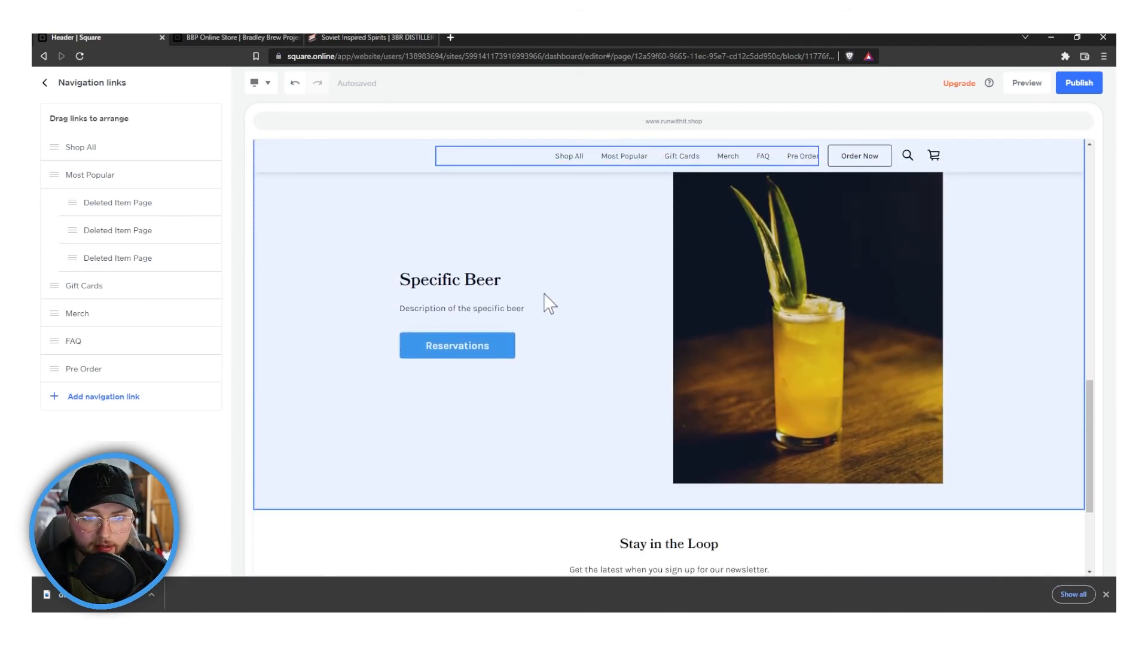
scroll(562, 302, down, 2)
scroll(580, 311, up, 4)
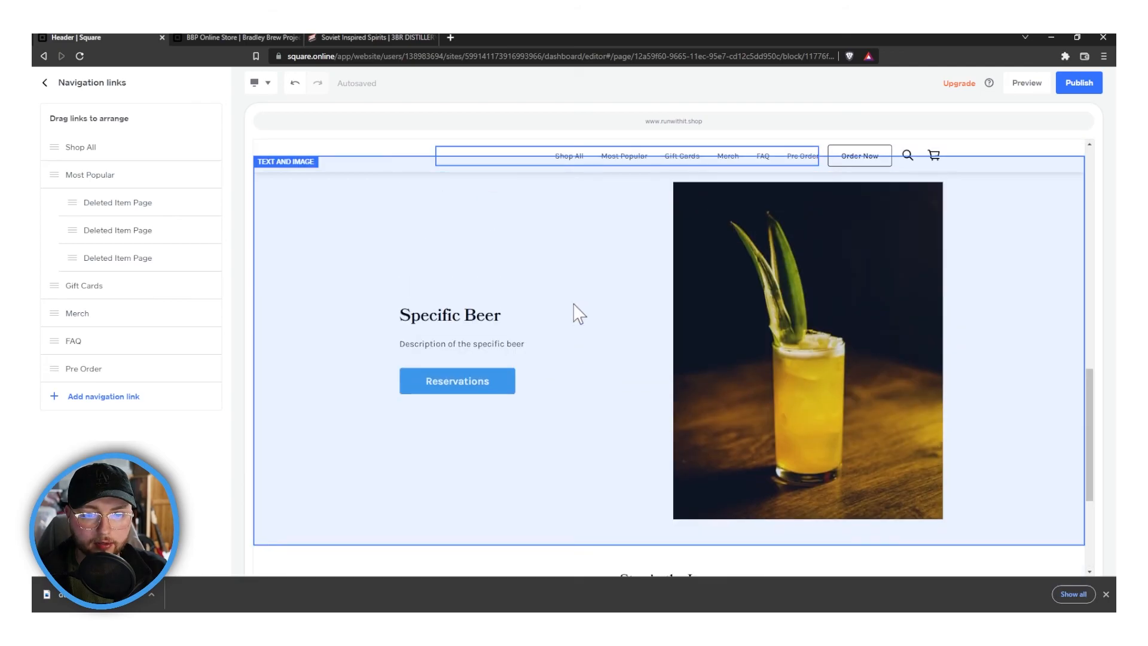
scroll(371, 200, up, 4)
Review the Bradley Brew Project store's home page from the tasting room section up to its main banner
click(239, 37)
scroll(520, 275, up, 10)
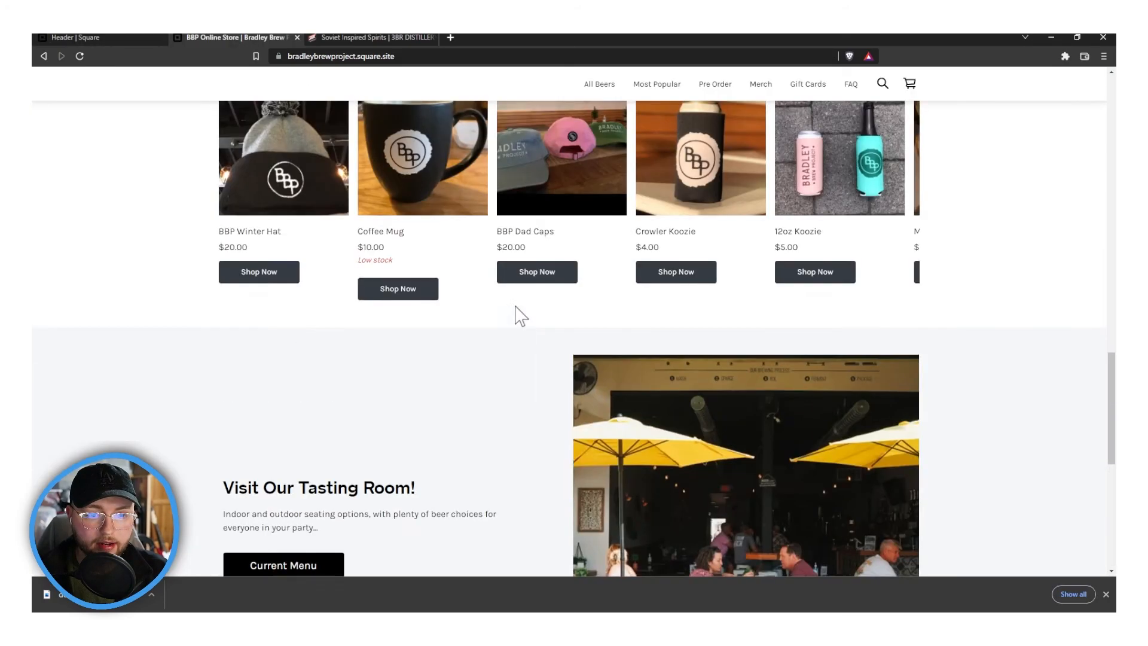
scroll(515, 306, up, 10)
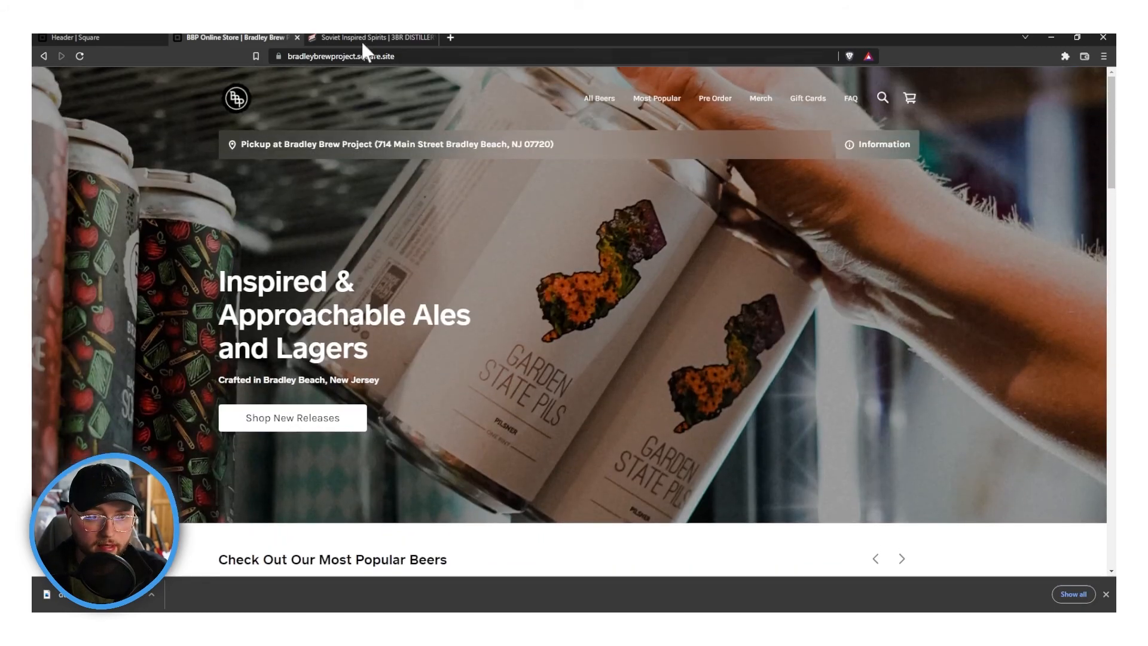
Review the 3BR Distillery home page from its footer up to the main banner, and return to the Square editor
click(362, 44)
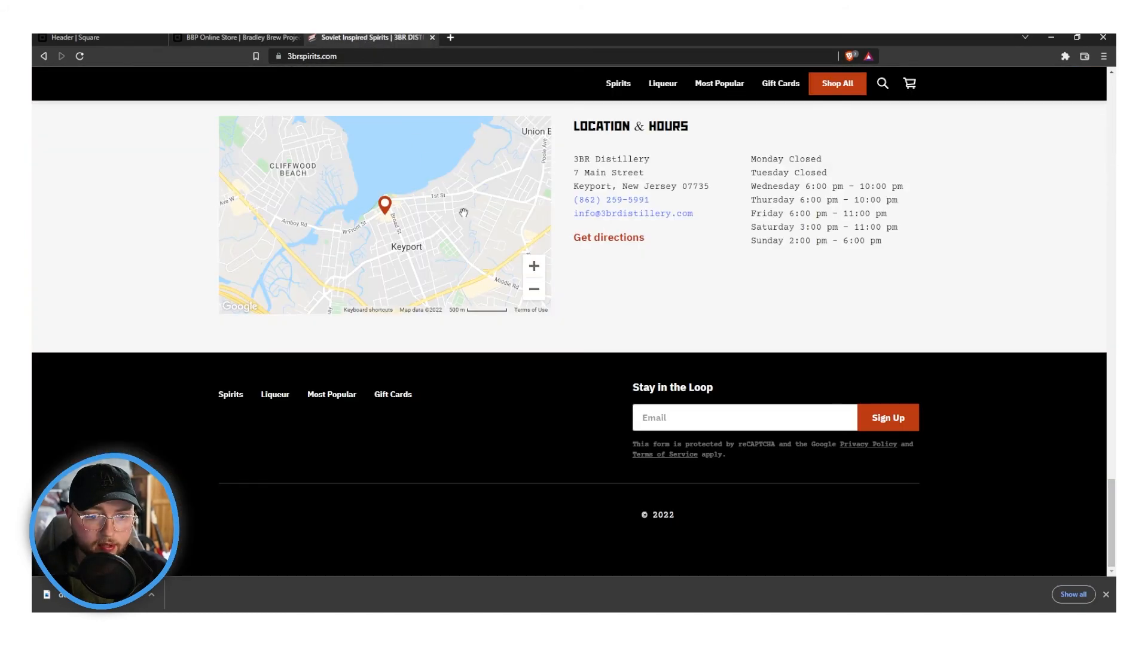
scroll(508, 269, up, 8)
scroll(541, 293, up, 5)
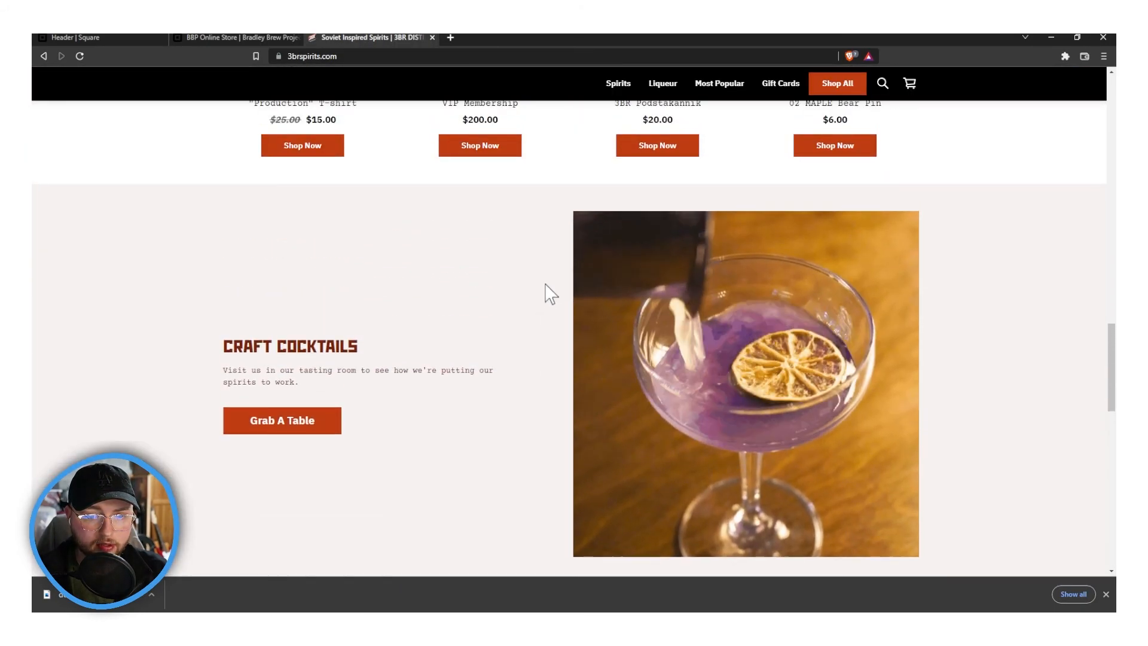
scroll(638, 308, down, 1)
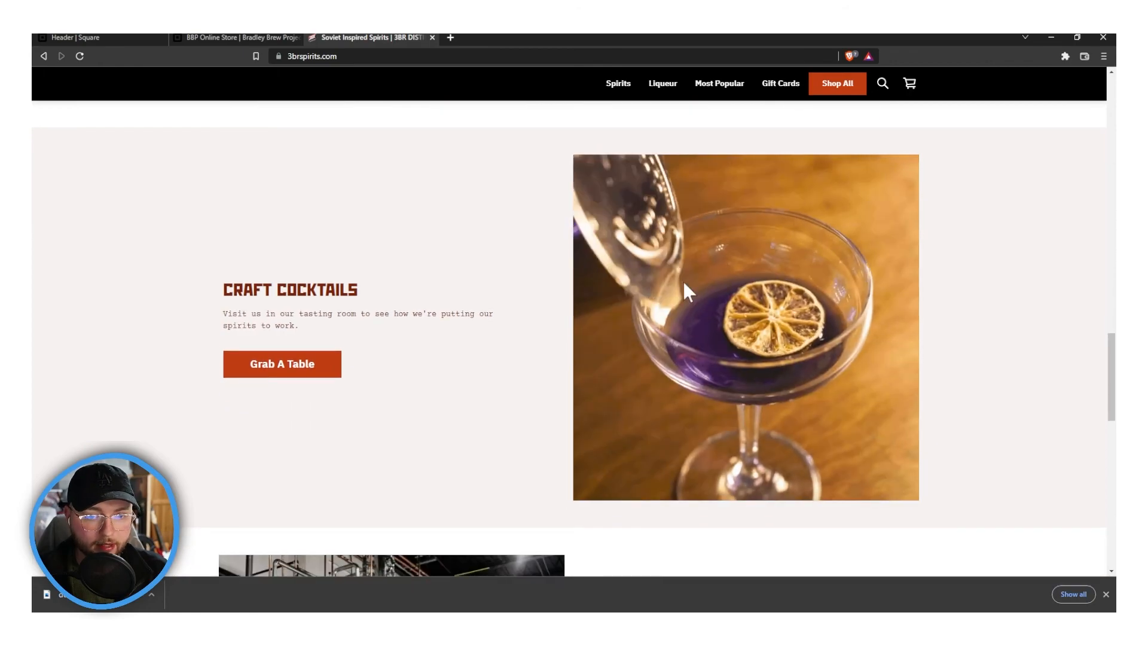
scroll(679, 311, up, 6)
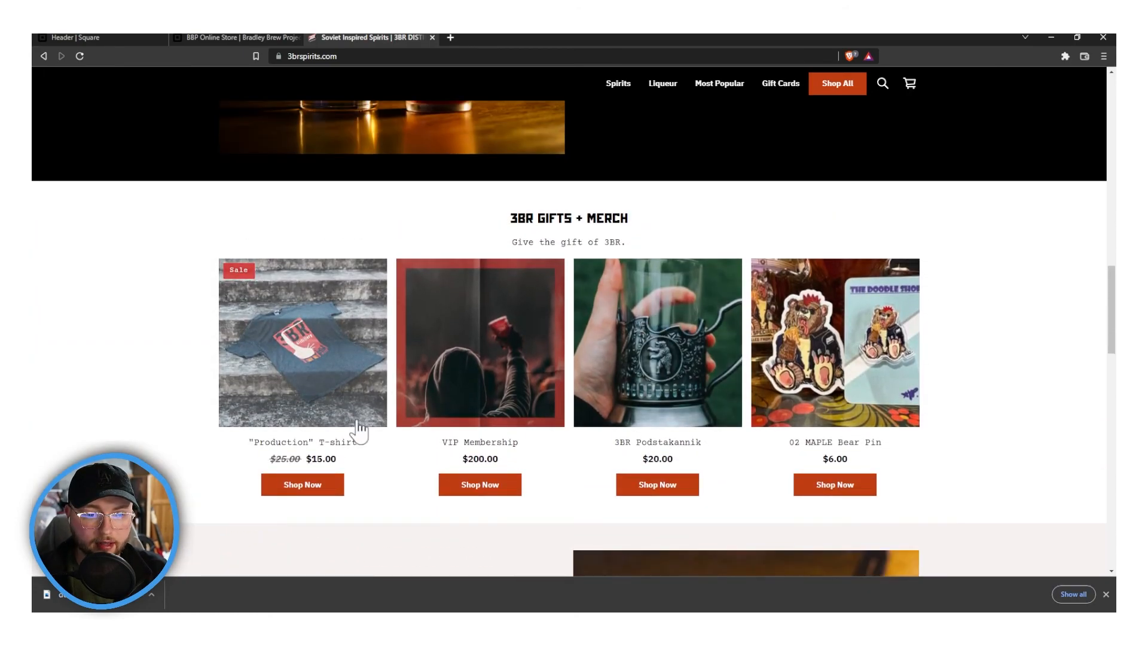
scroll(538, 324, up, 4)
scroll(475, 323, up, 13)
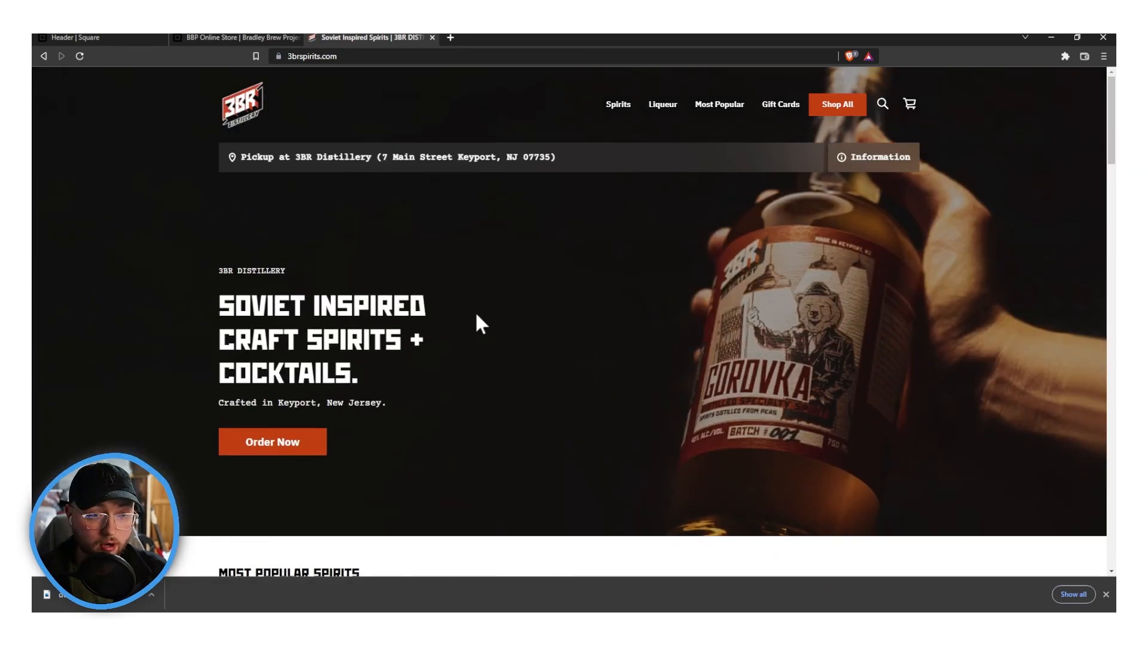
key(ctrl+1)
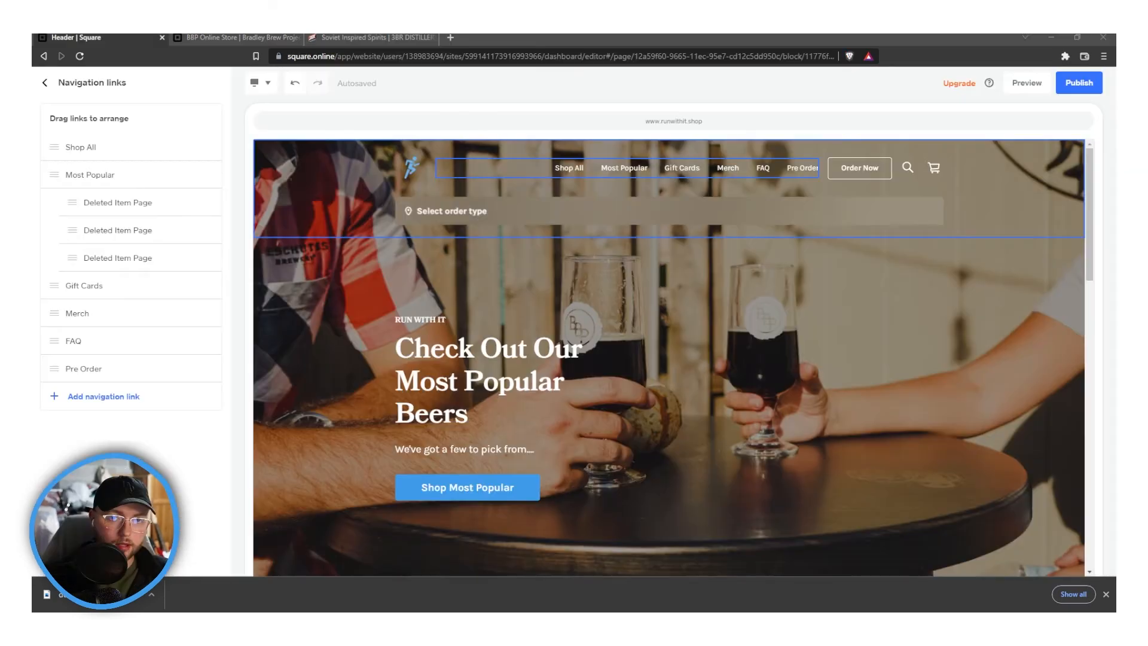